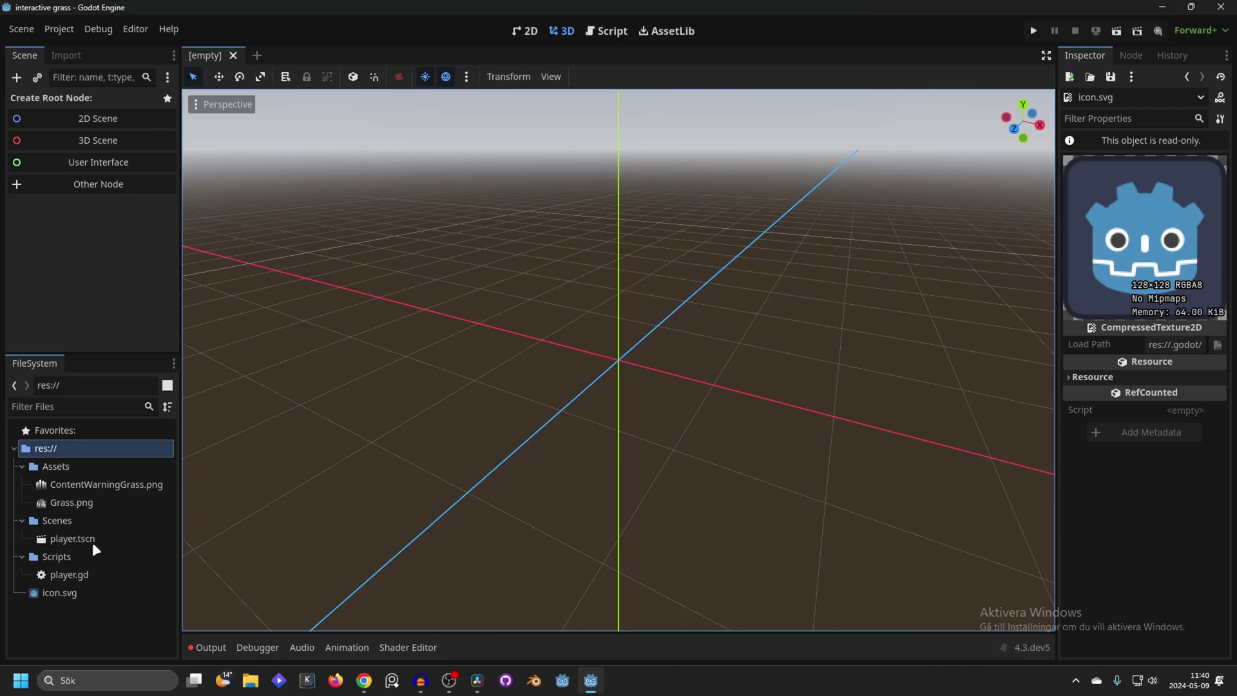
# Inspect the Grass.png and ContentWarningGrass.png (256×256) textures from the Assets folder
pyautogui.click(83, 507)
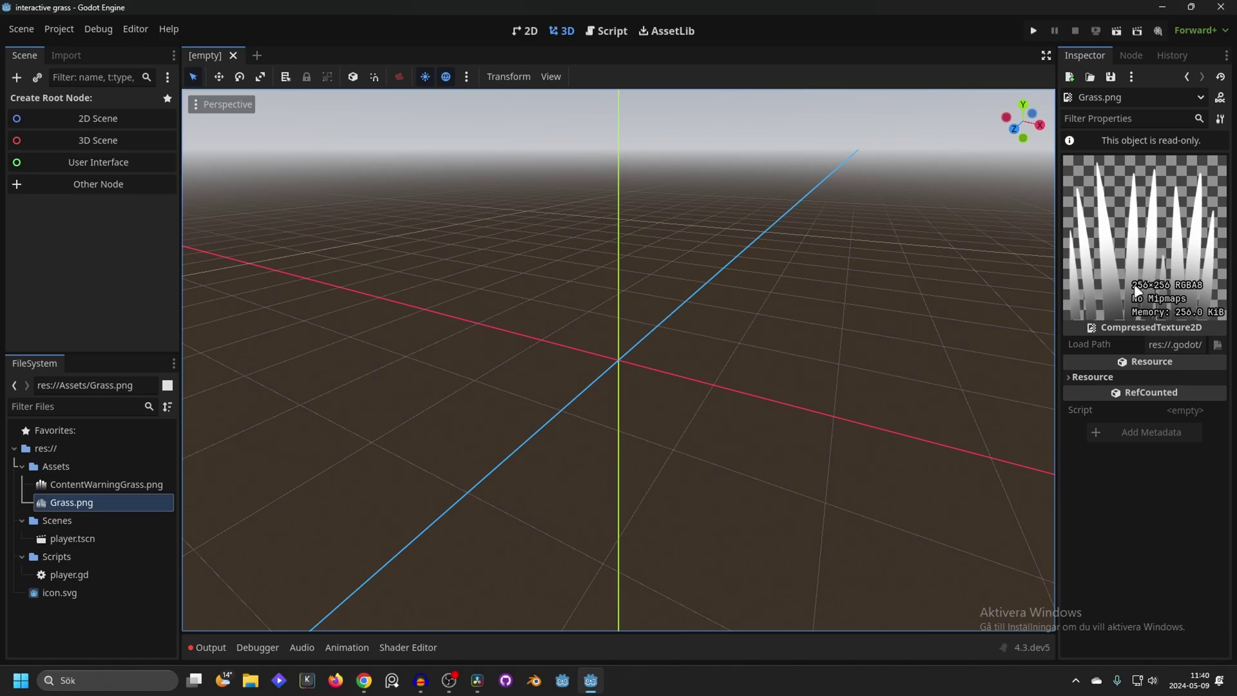
pyautogui.click(80, 488)
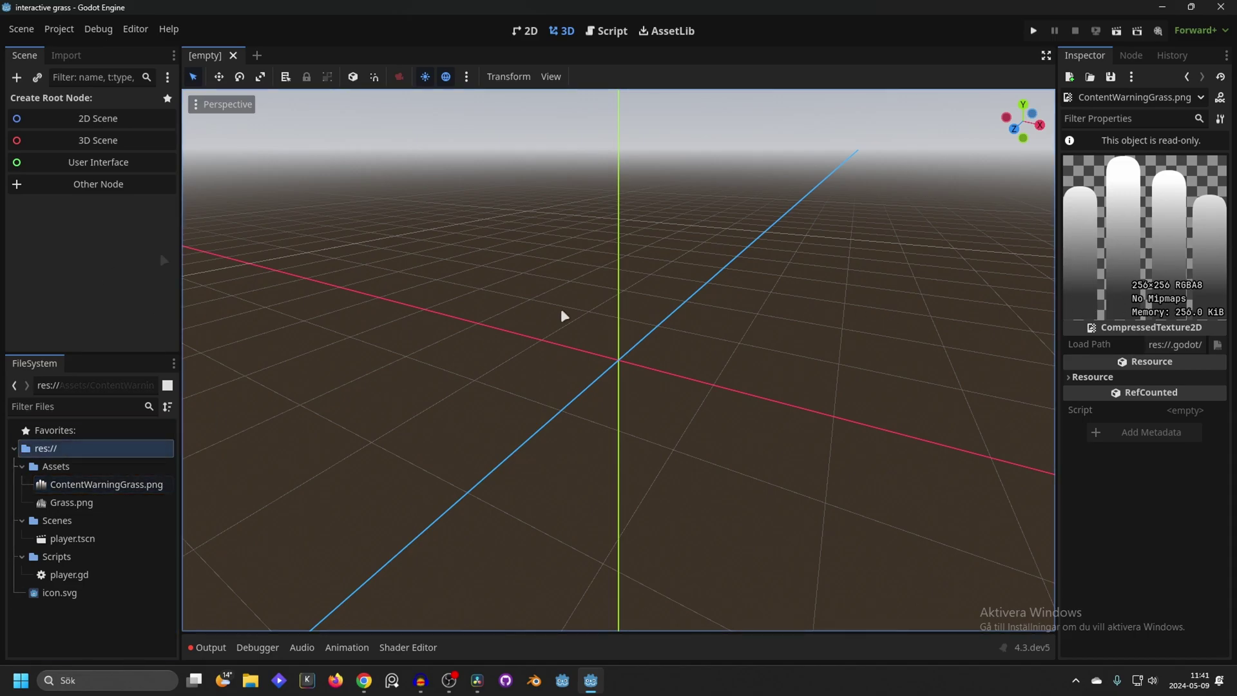
# Download and install the Simple Grass Textured asset from AssetLib, then check its addons folder
pyautogui.click(659, 29)
pyautogui.write('Simple Grass')
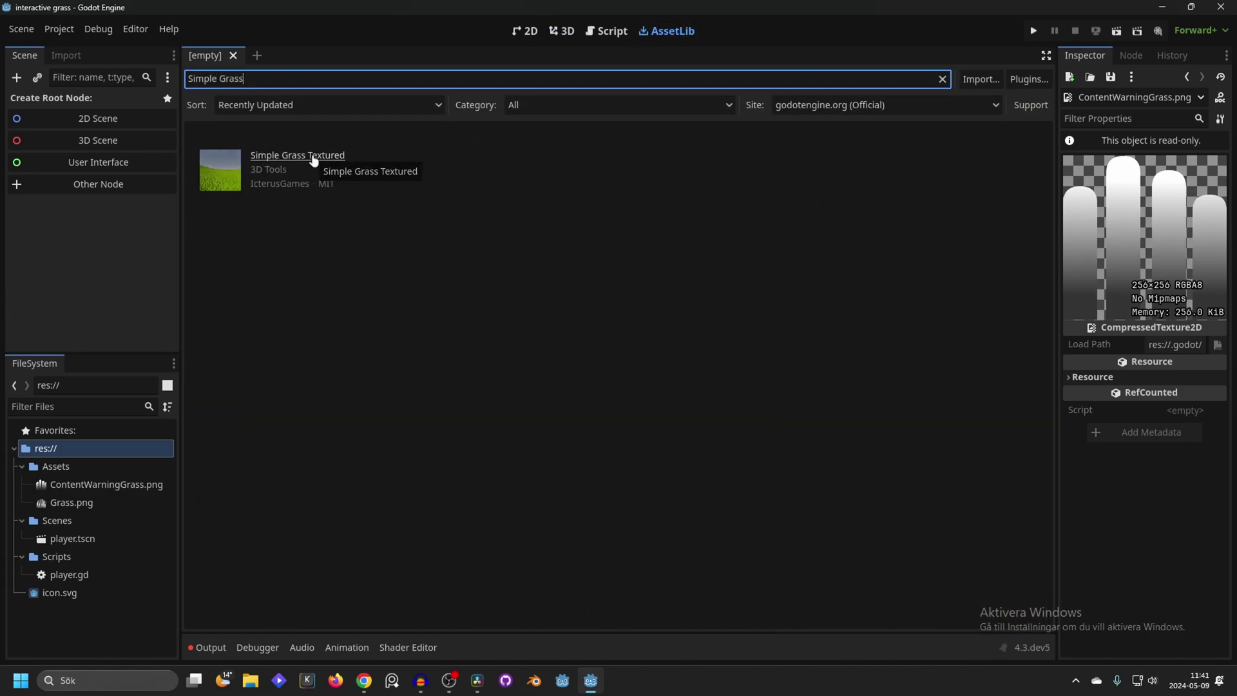
pyautogui.click(314, 158)
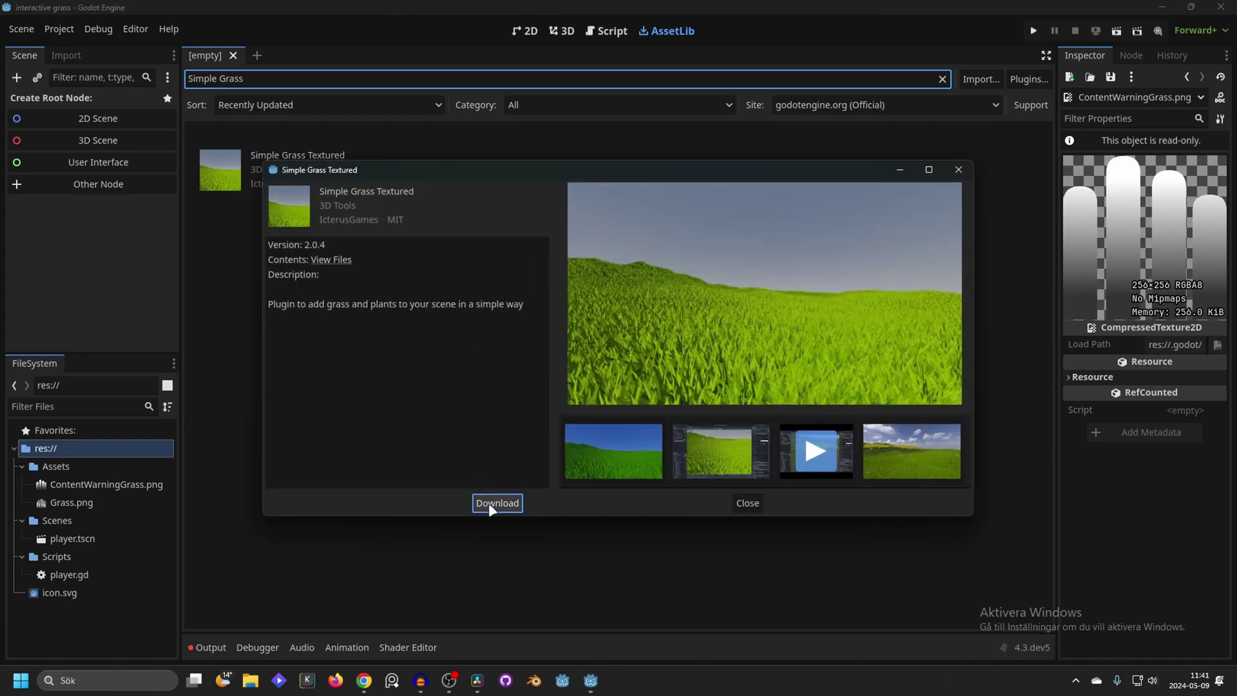
pyautogui.click(487, 502)
pyautogui.click(545, 542)
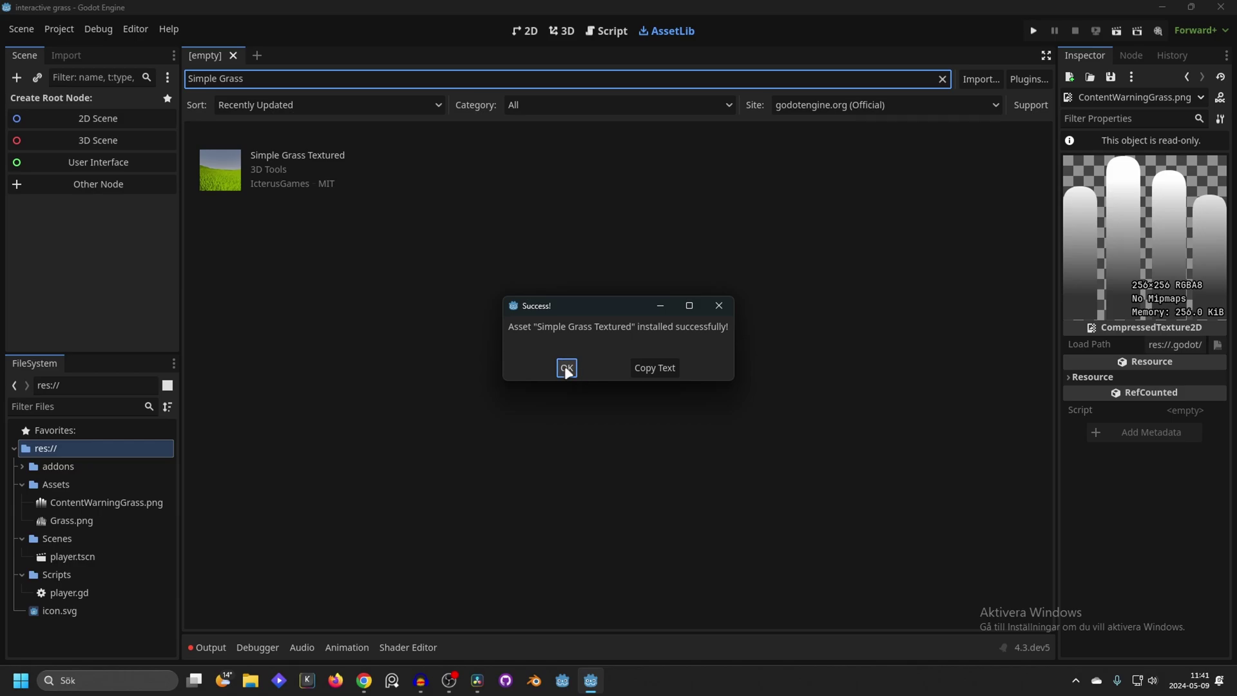
pyautogui.click(566, 369)
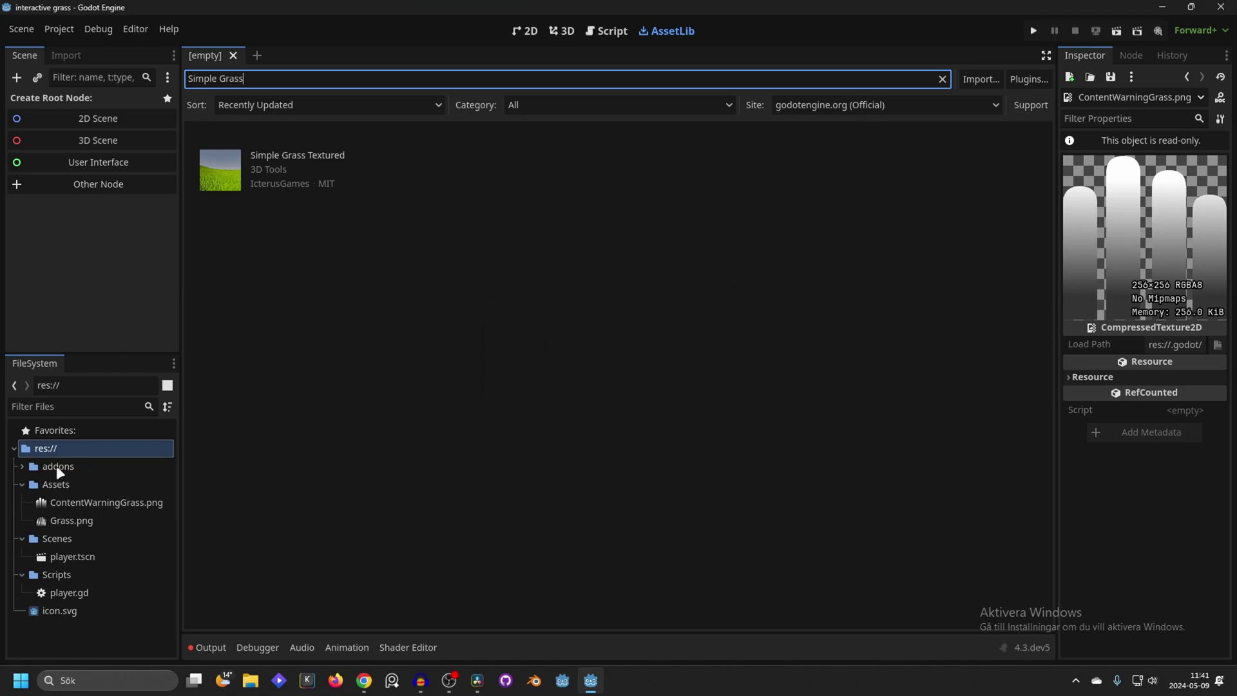
pyautogui.click(64, 467)
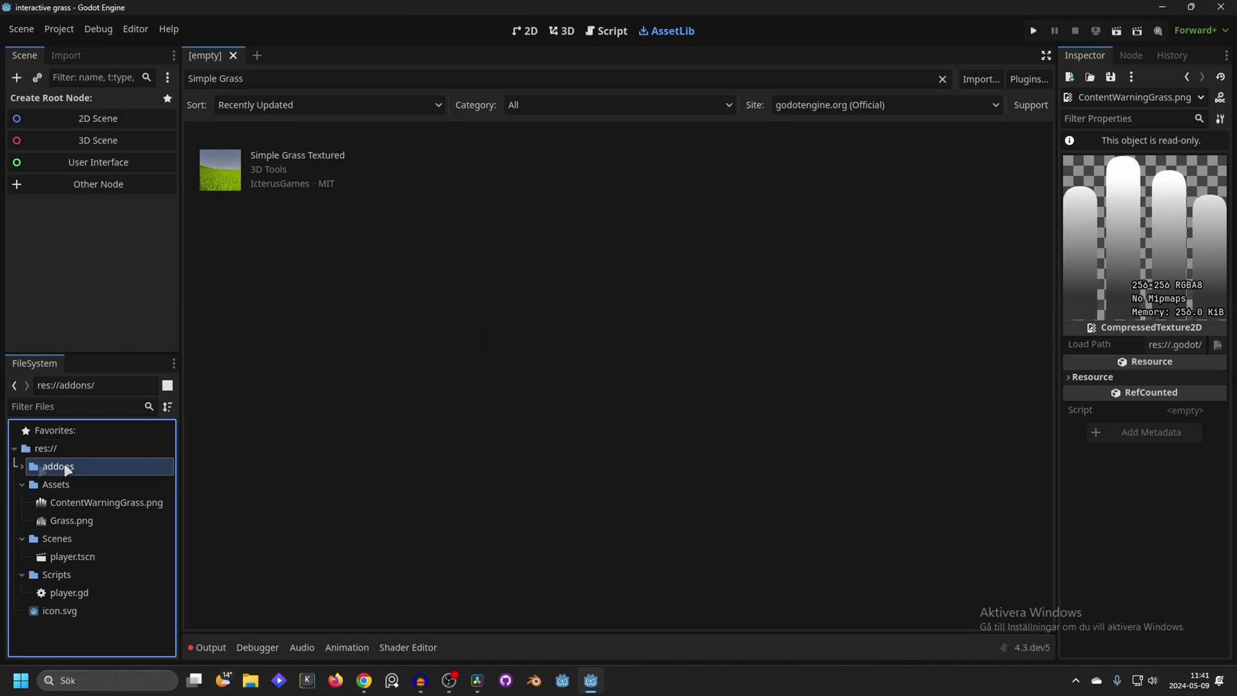
pyautogui.click(23, 466)
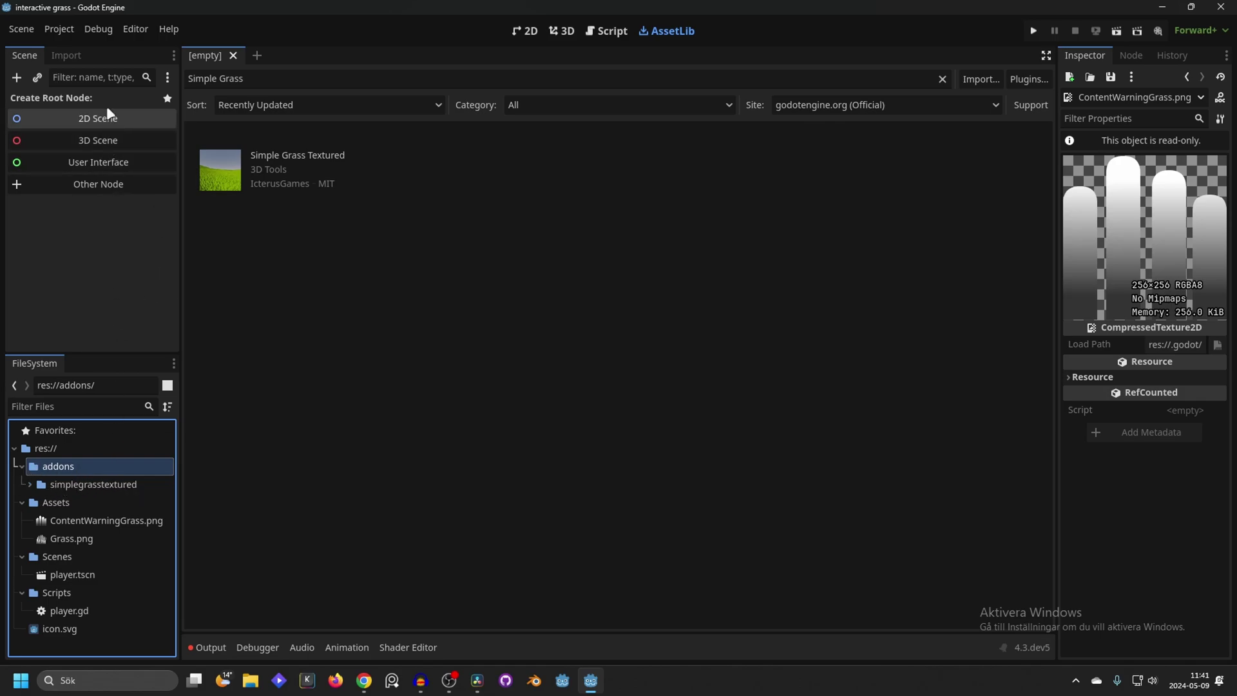
# Enable the SimpleGrassTextured plugin in Project Settings > Plugins
pyautogui.click(67, 26)
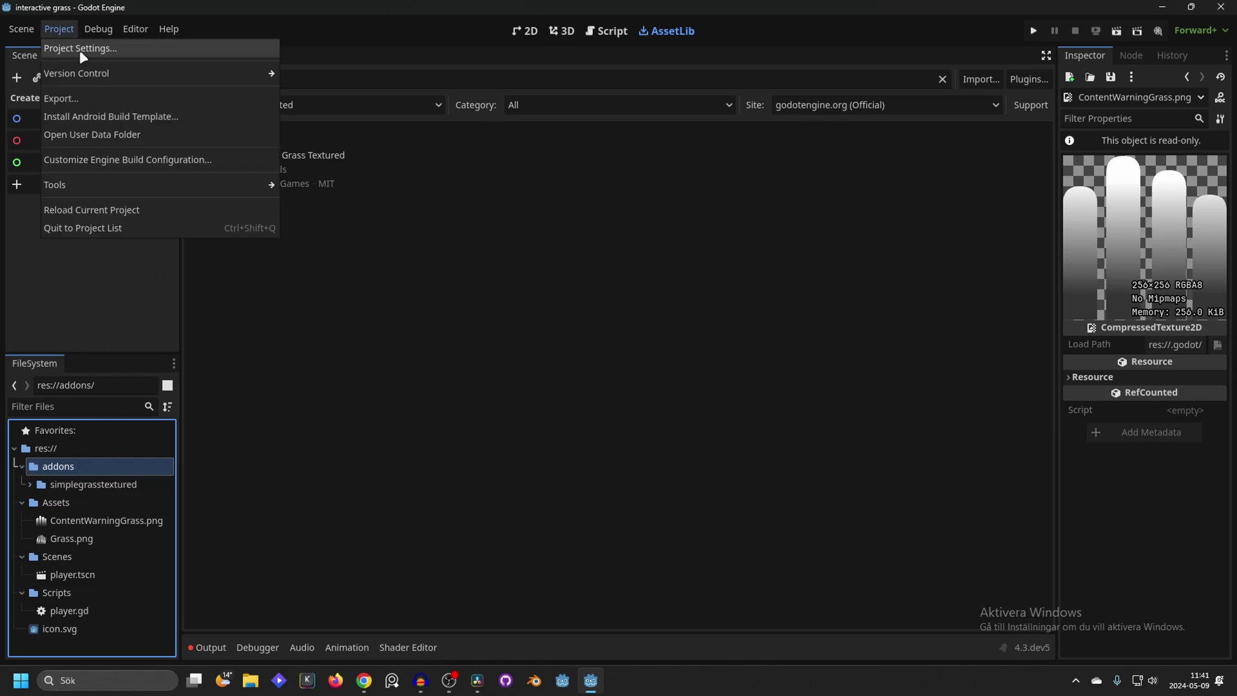
pyautogui.click(134, 46)
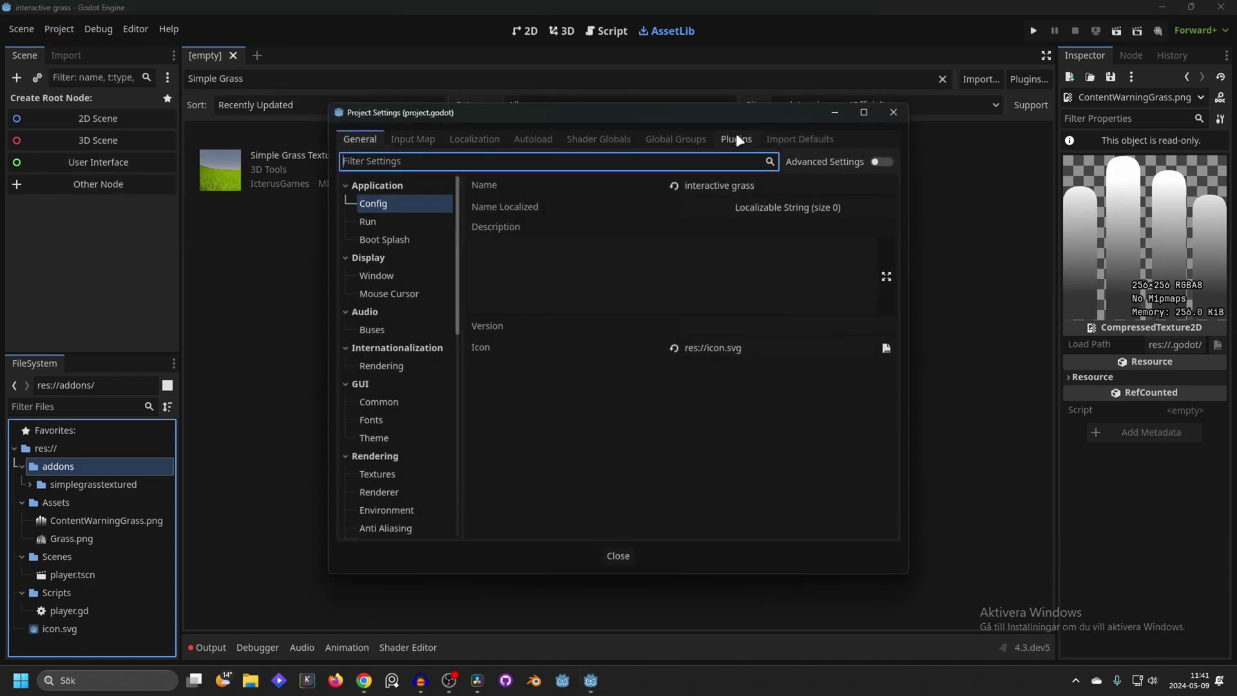
pyautogui.click(737, 140)
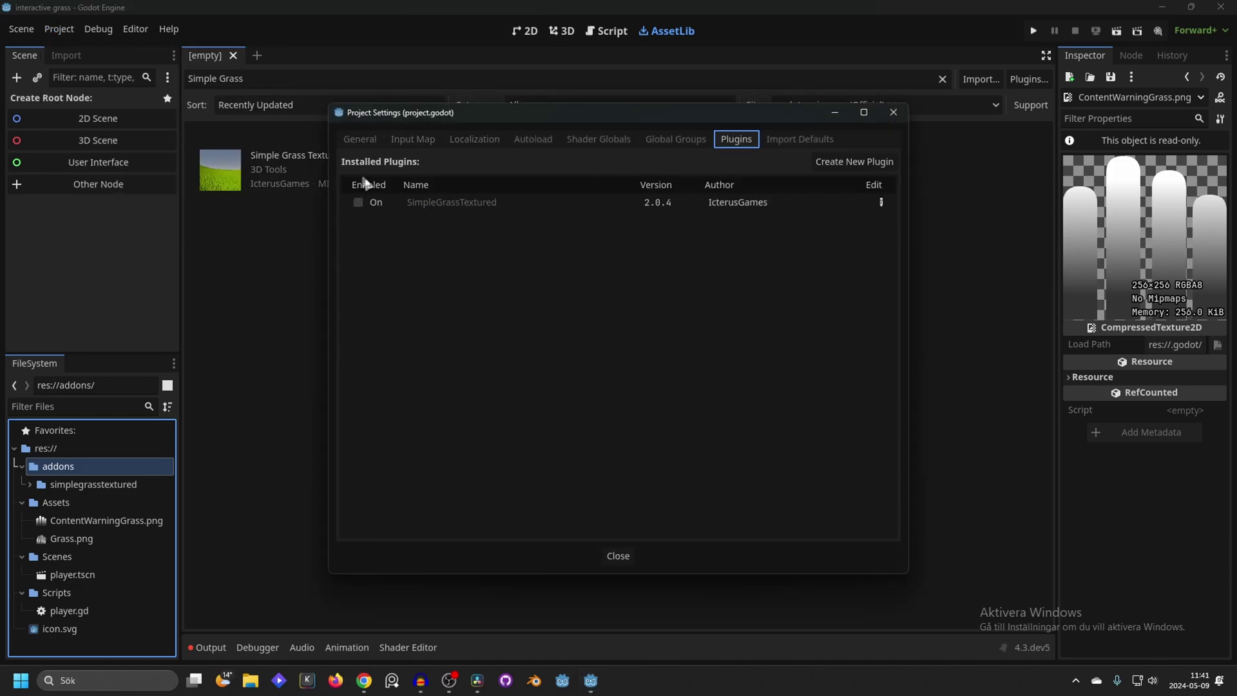
pyautogui.click(356, 203)
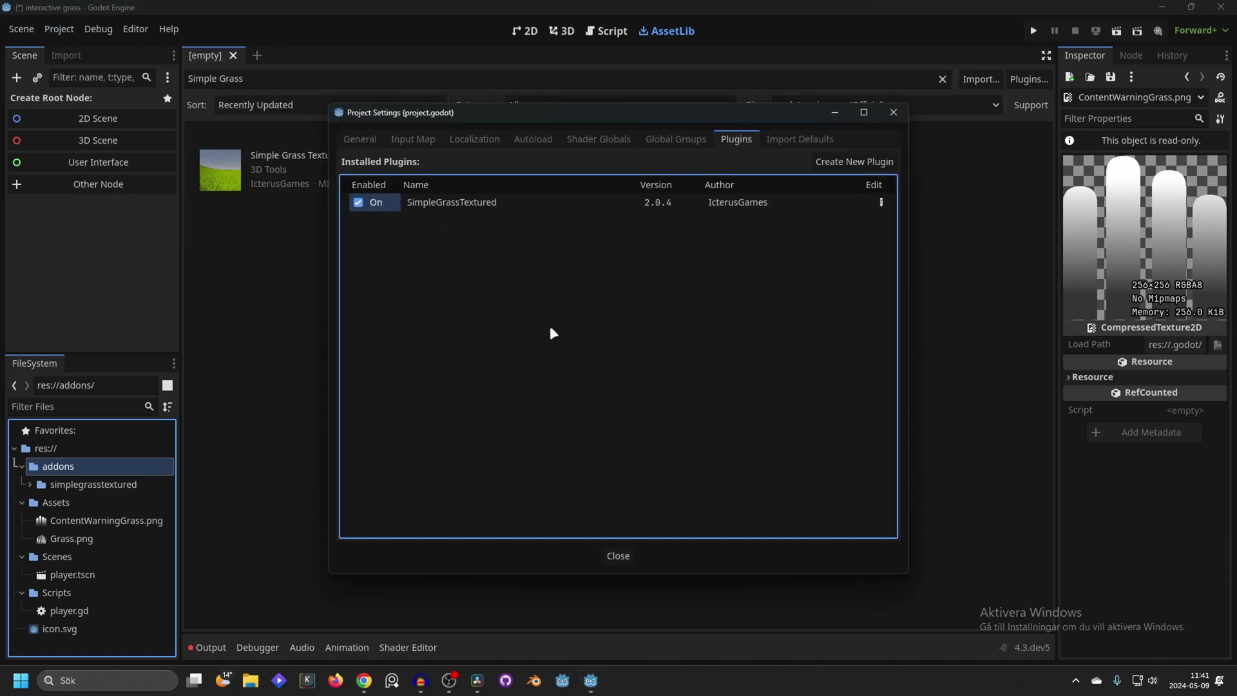
pyautogui.click(618, 556)
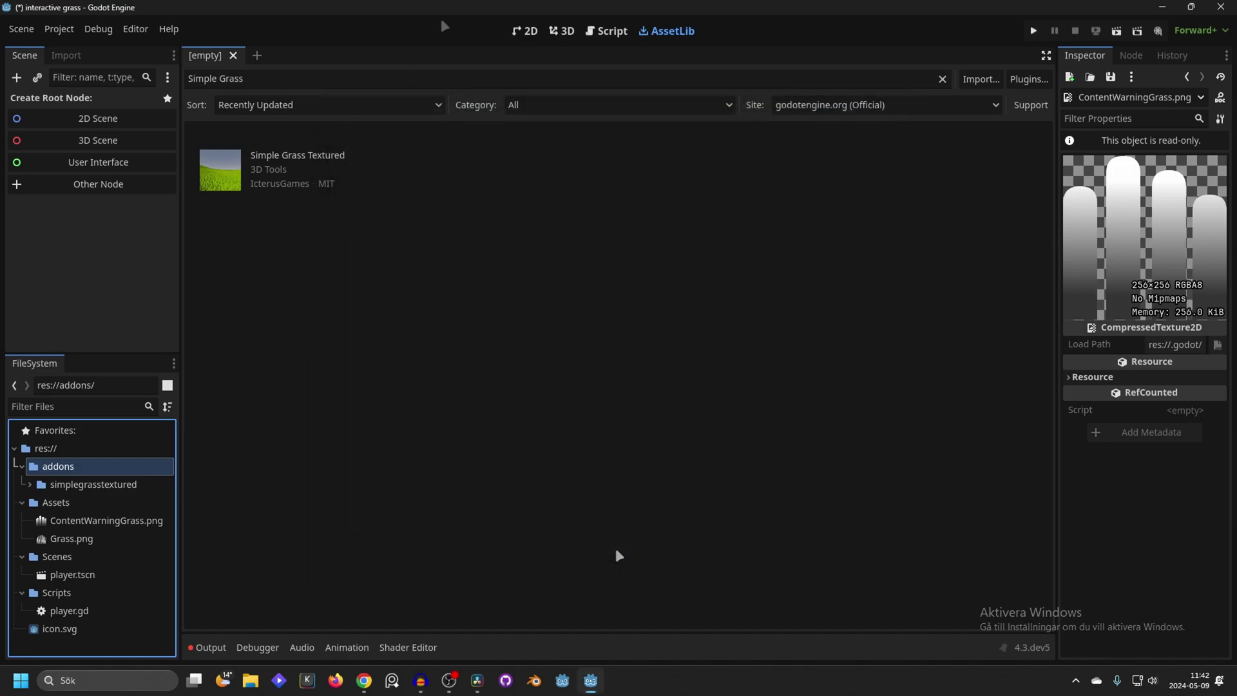
# Create a new 3D scene and add a CSGCombiner3D under the Node3D root
pyautogui.click(571, 32)
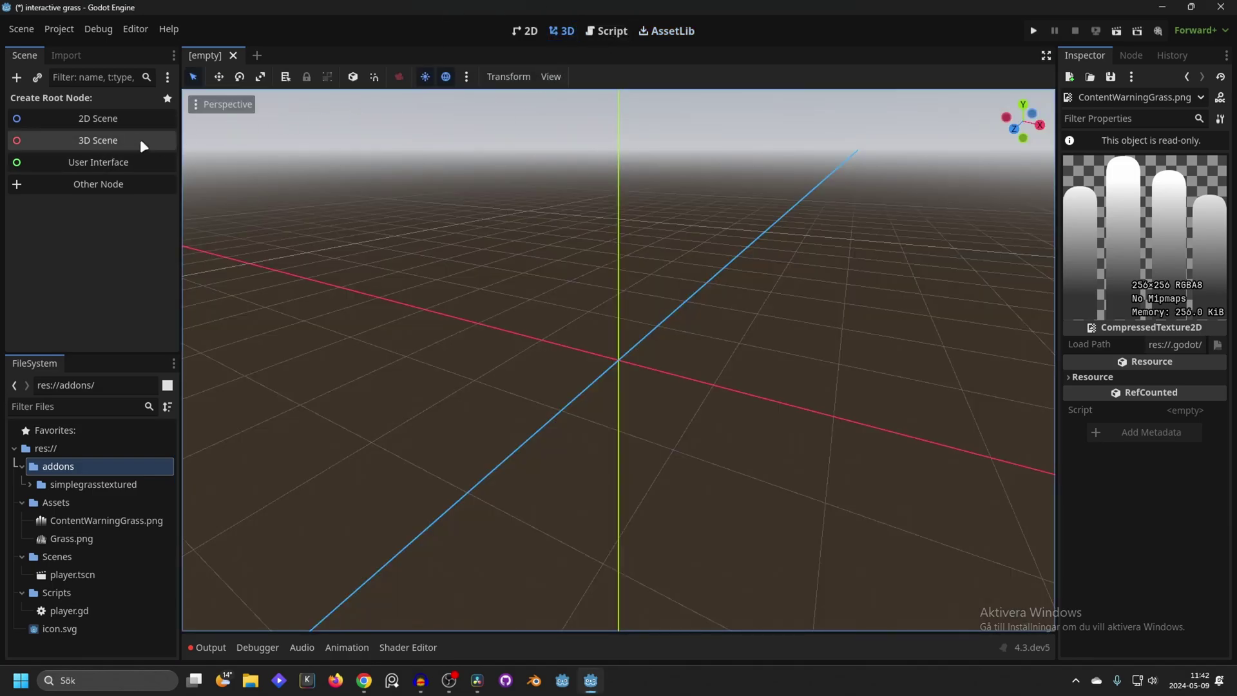
pyautogui.click(135, 139)
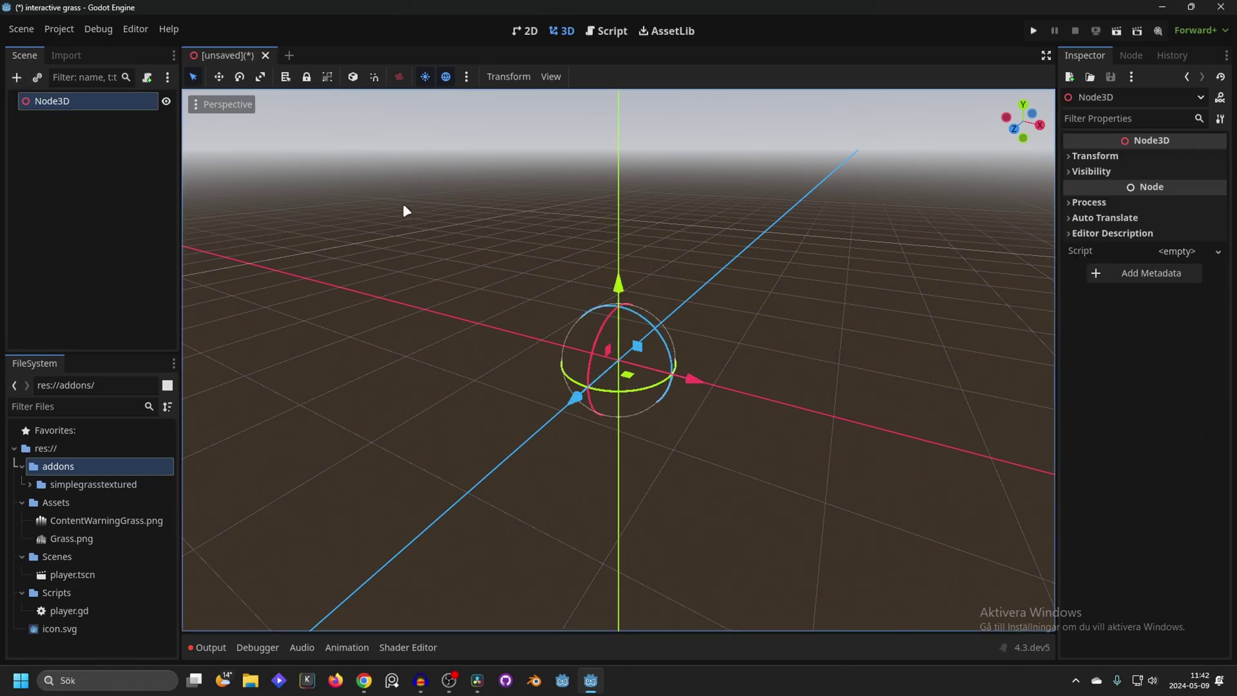
pyautogui.click(17, 77)
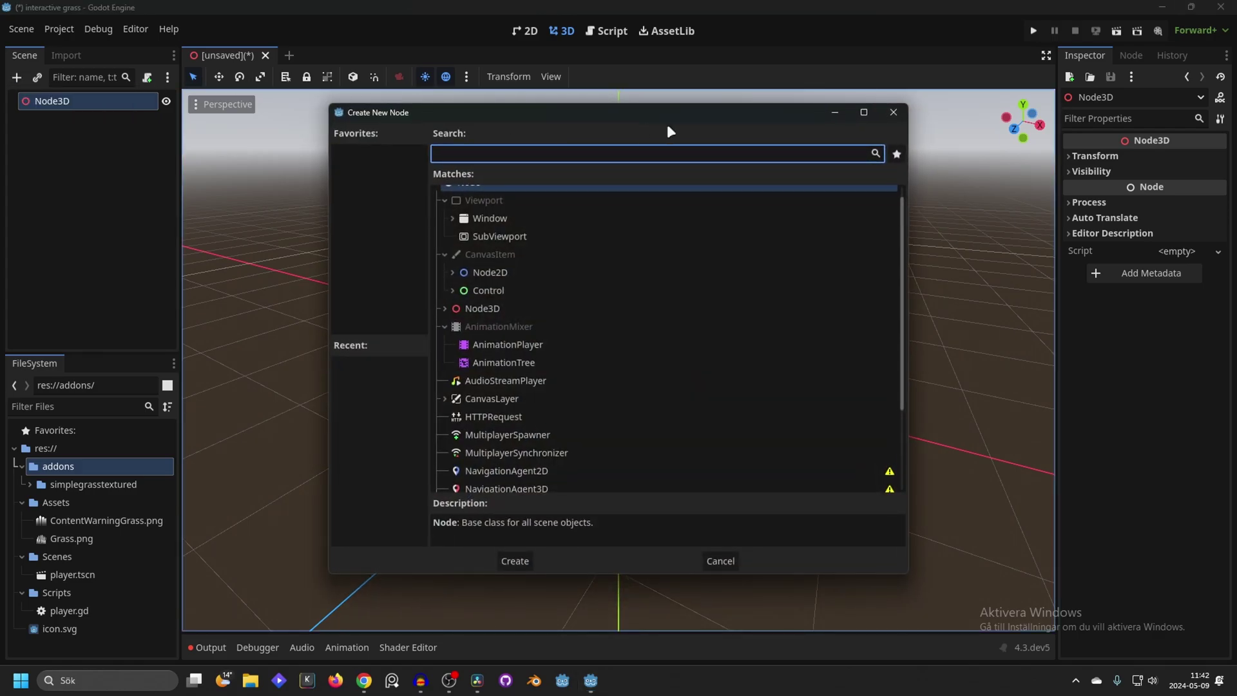
pyautogui.write('csg')
pyautogui.press('Down')
pyautogui.press('Down')
pyautogui.press('Down')
pyautogui.press('Down')
pyautogui.press('Down')
pyautogui.press('Down')
pyautogui.press('Down')
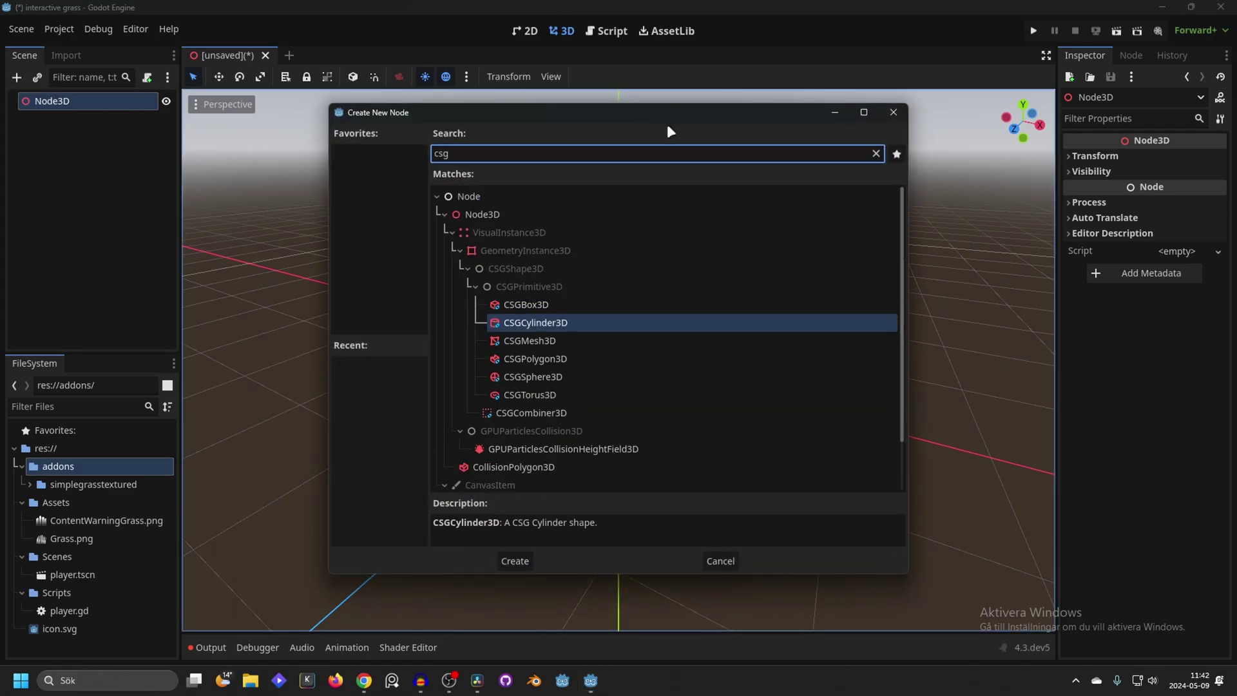
pyautogui.press('Up')
pyautogui.press('Return')
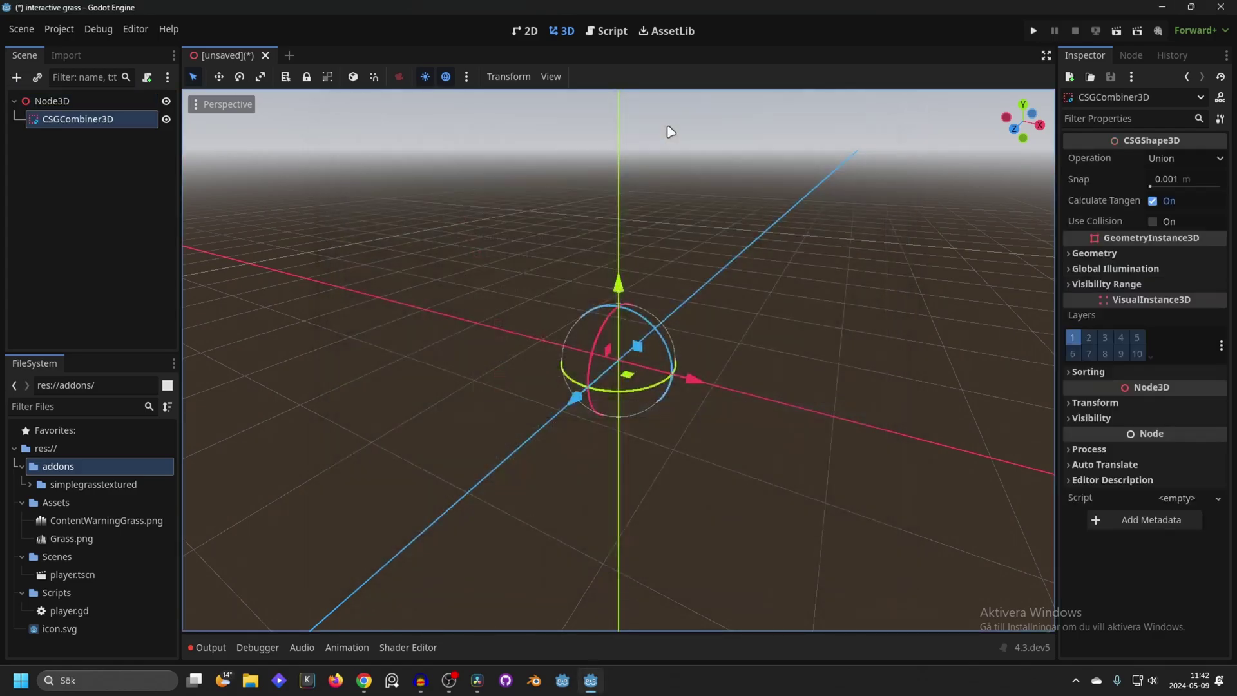
# Add a CSGBox3D under the combiner and stretch it to 17 × 1 × 17 m
pyautogui.click(18, 75)
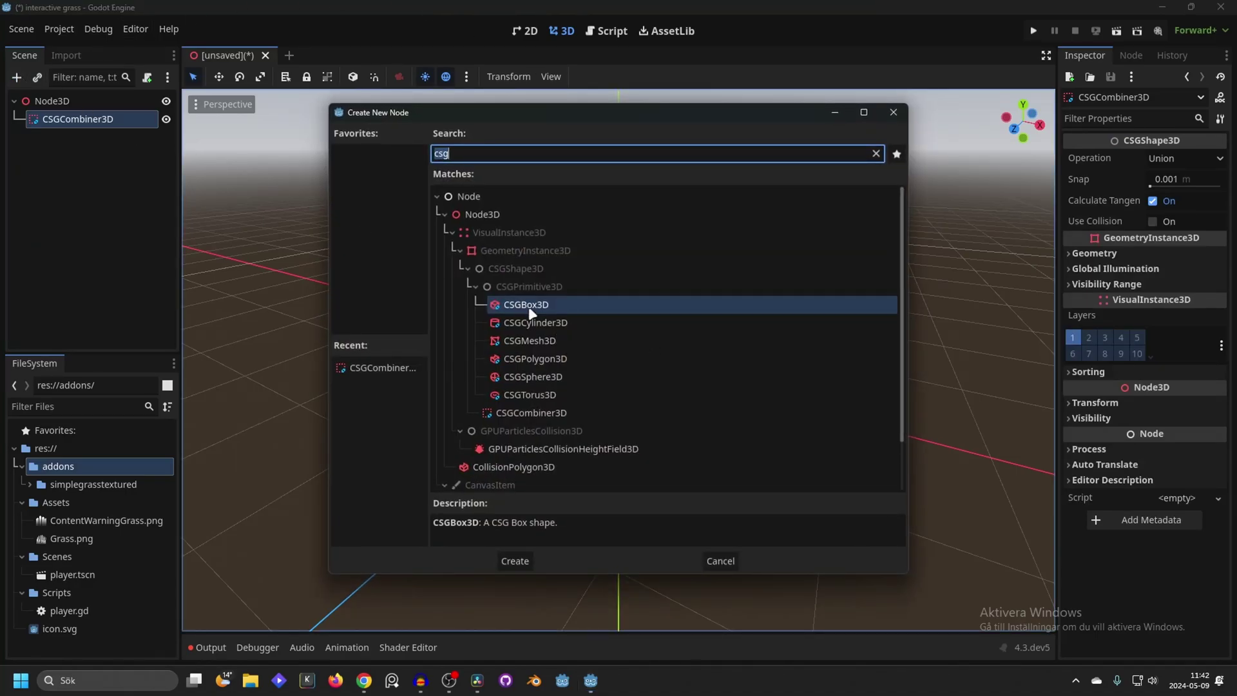
pyautogui.doubleClick(532, 304)
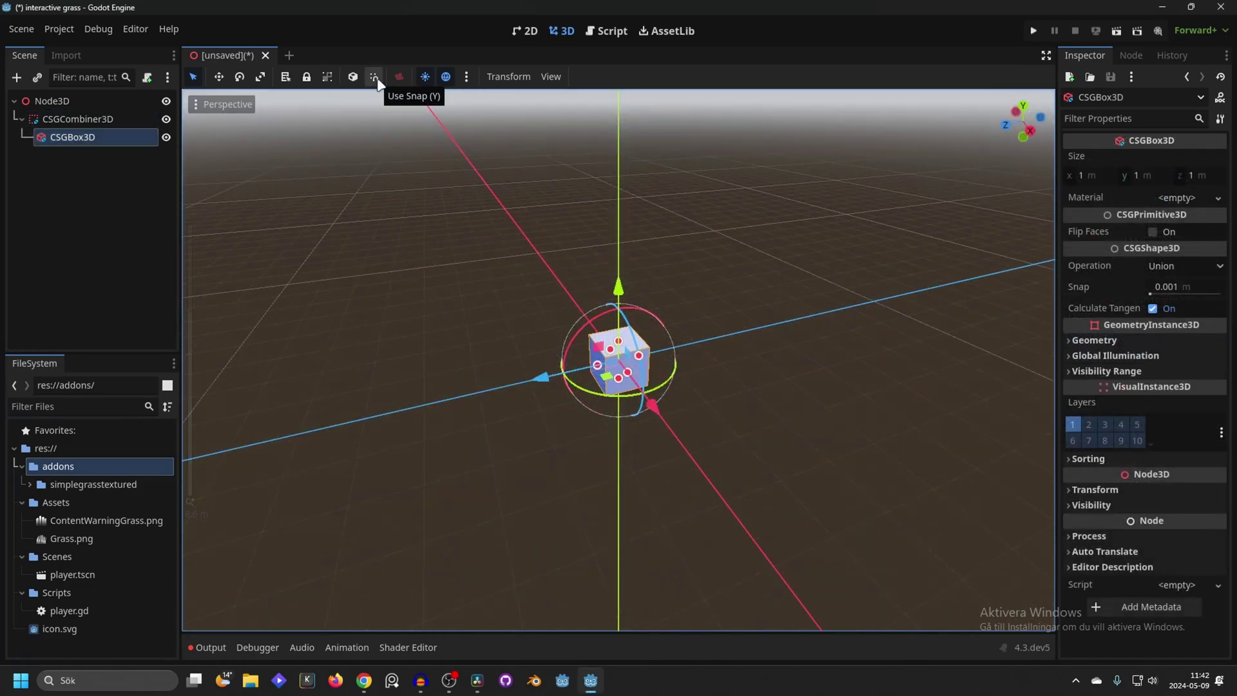
pyautogui.moveTo(636, 354); pyautogui.dragTo(584, 375, button='middle')
pyautogui.scroll(-10, 619, 366)
pyautogui.moveTo(624, 363); pyautogui.dragTo(772, 378)
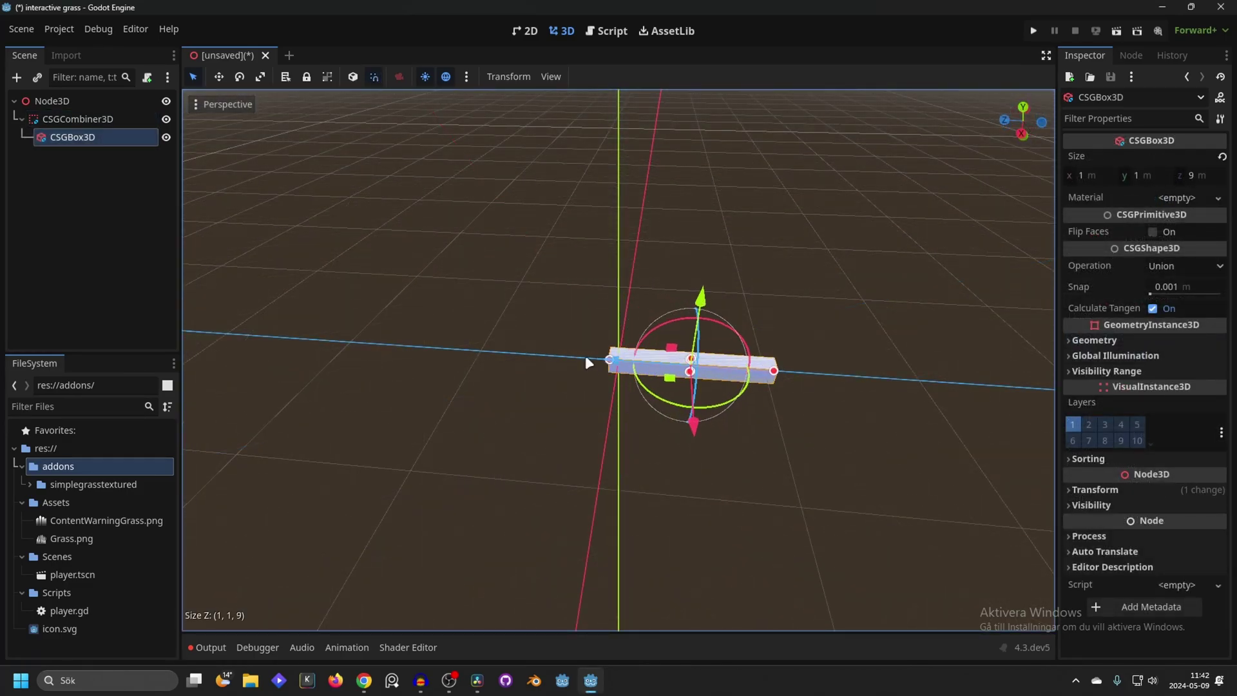
pyautogui.moveTo(609, 361); pyautogui.dragTo(473, 365)
pyautogui.moveTo(625, 363); pyautogui.dragTo(780, 388)
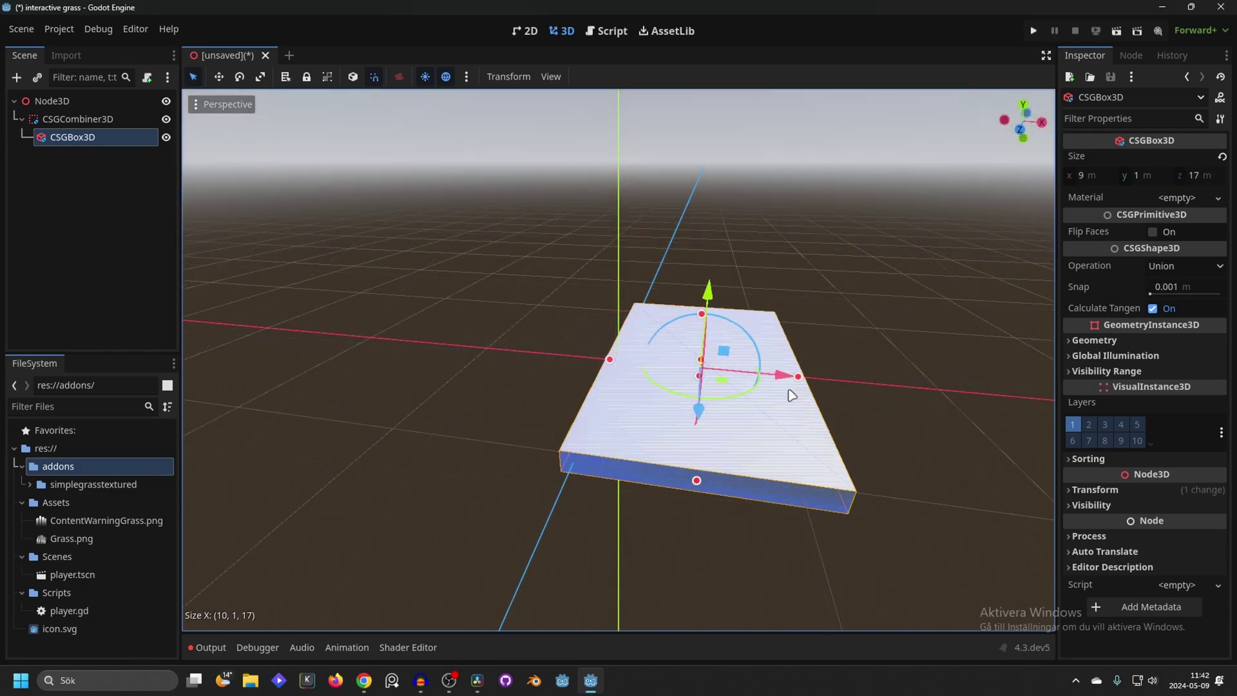
pyautogui.moveTo(644, 385); pyautogui.dragTo(648, 388, button='middle')
pyautogui.moveTo(648, 388); pyautogui.dragTo(696, 413, button='middle')
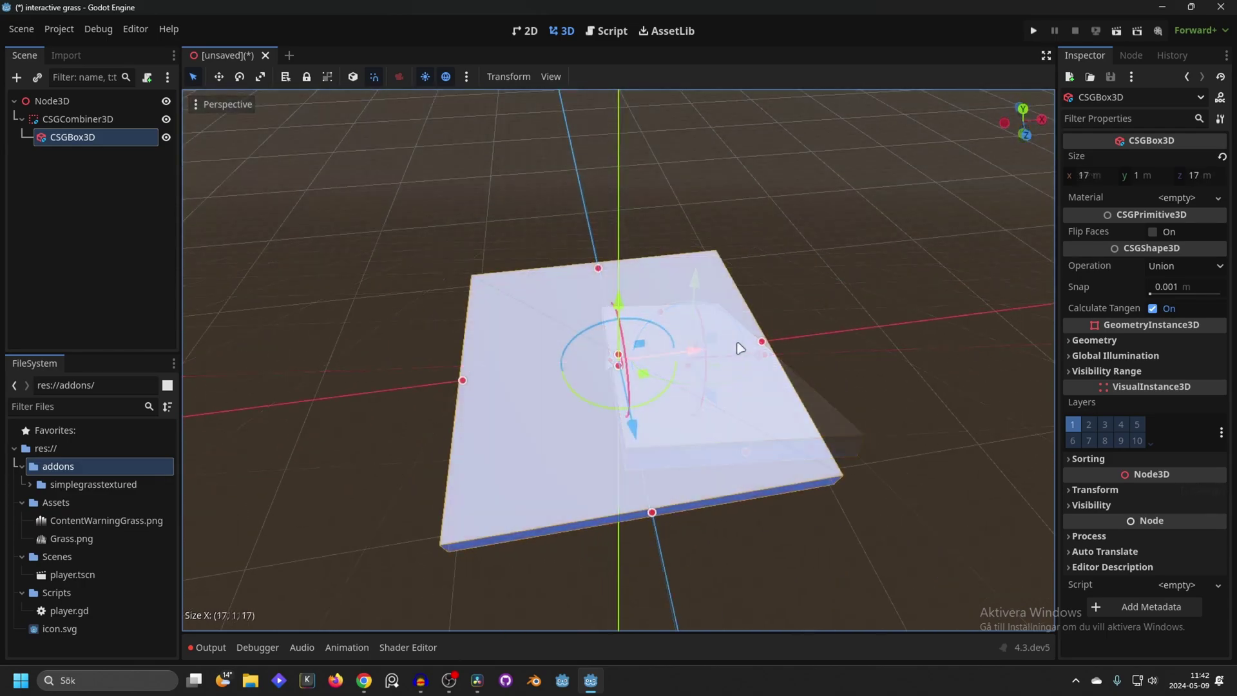
pyautogui.moveTo(739, 348); pyautogui.dragTo(450, 227, button='middle')
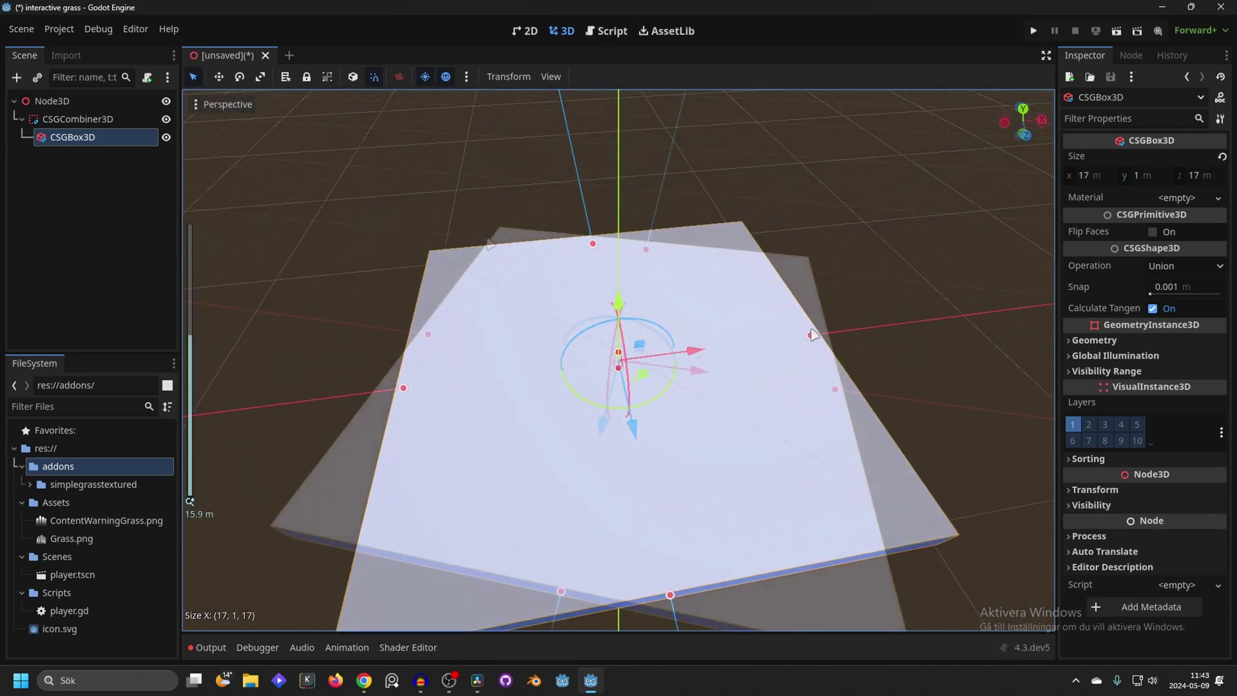
pyautogui.click(89, 118)
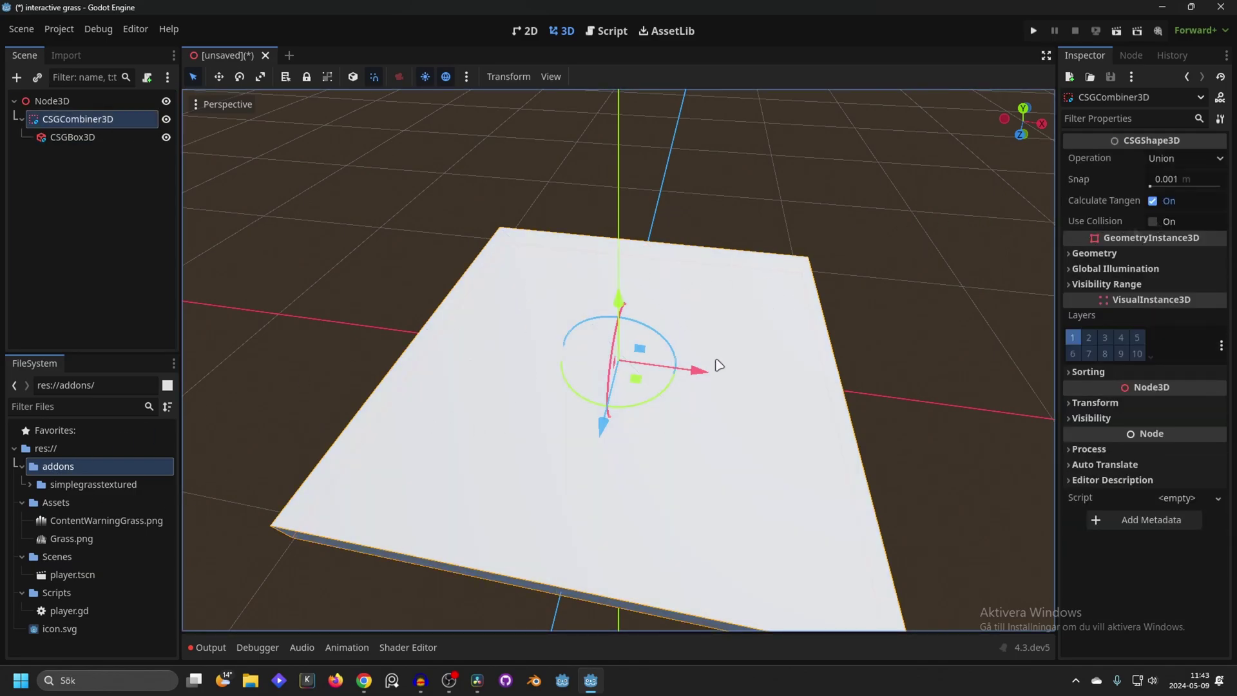
# Turn on Use Collision for the CSGCombiner3D and add a SimpleGrassTextured node under Node3D
pyautogui.click(1153, 220)
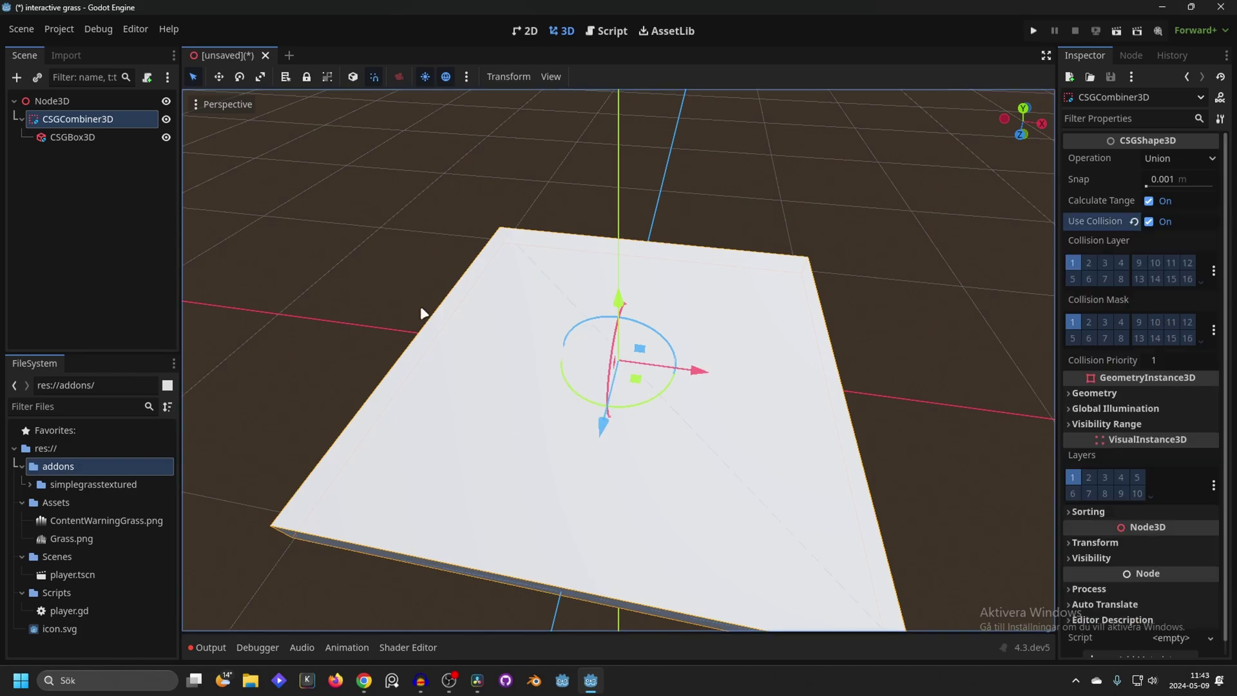
pyautogui.click(76, 101)
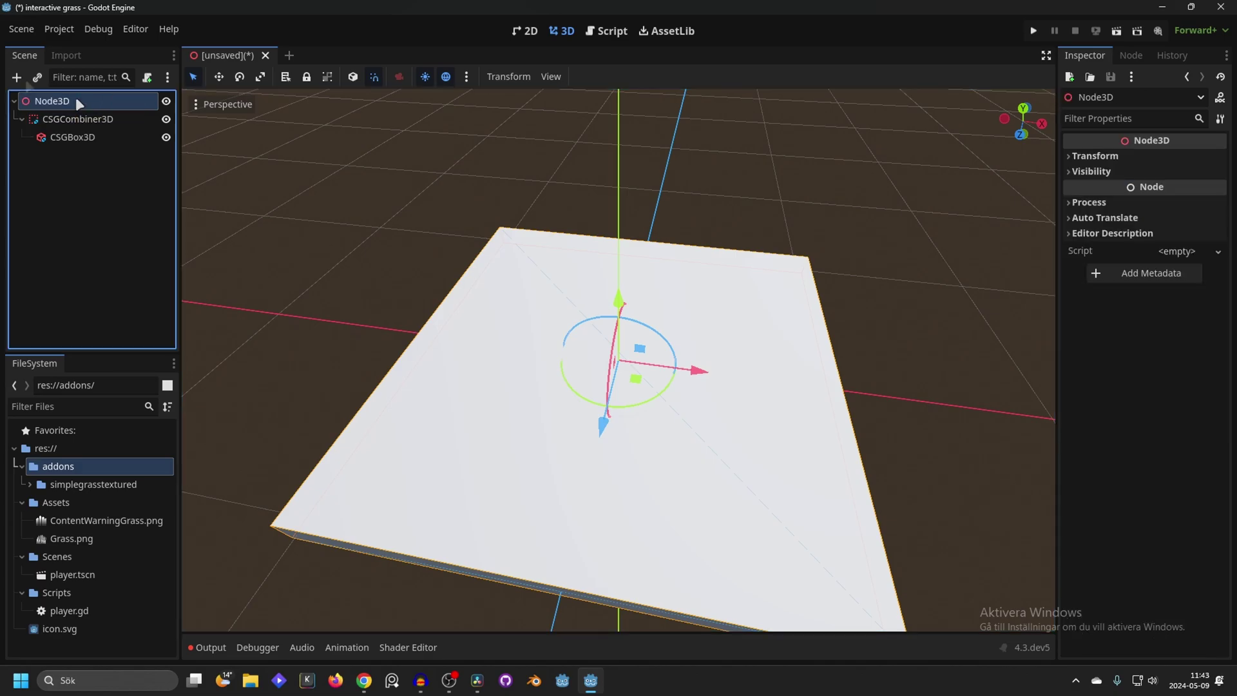
pyautogui.click(17, 78)
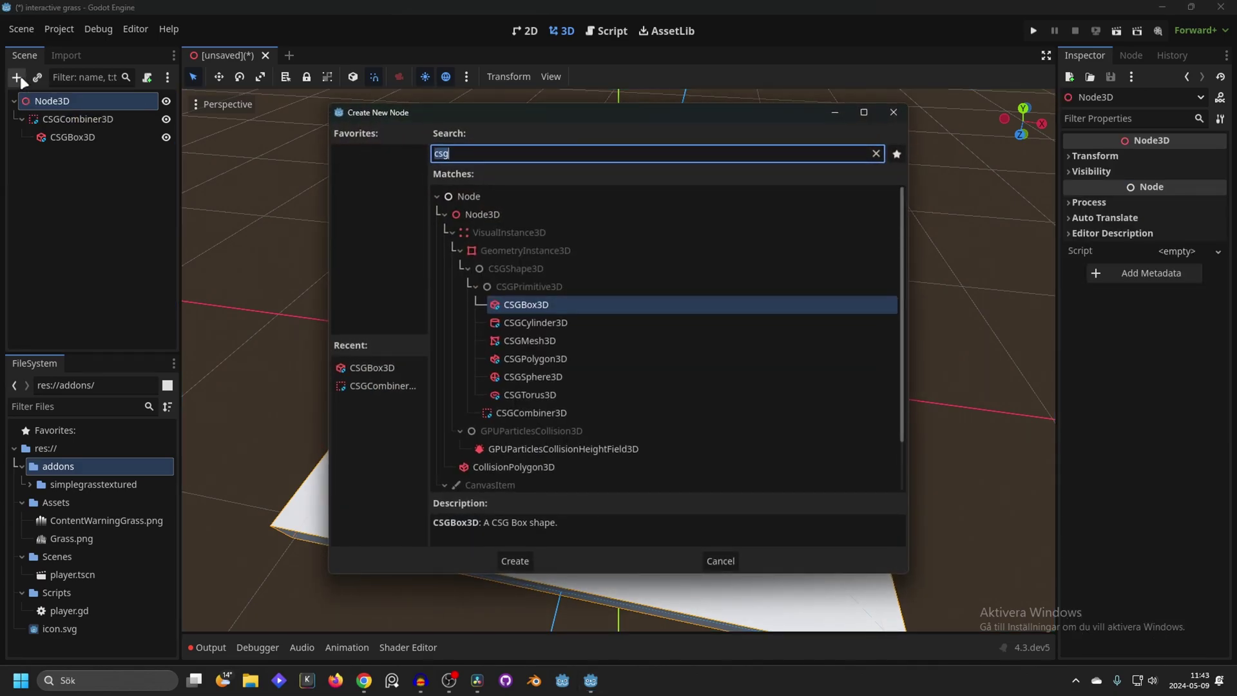
pyautogui.write('grass')
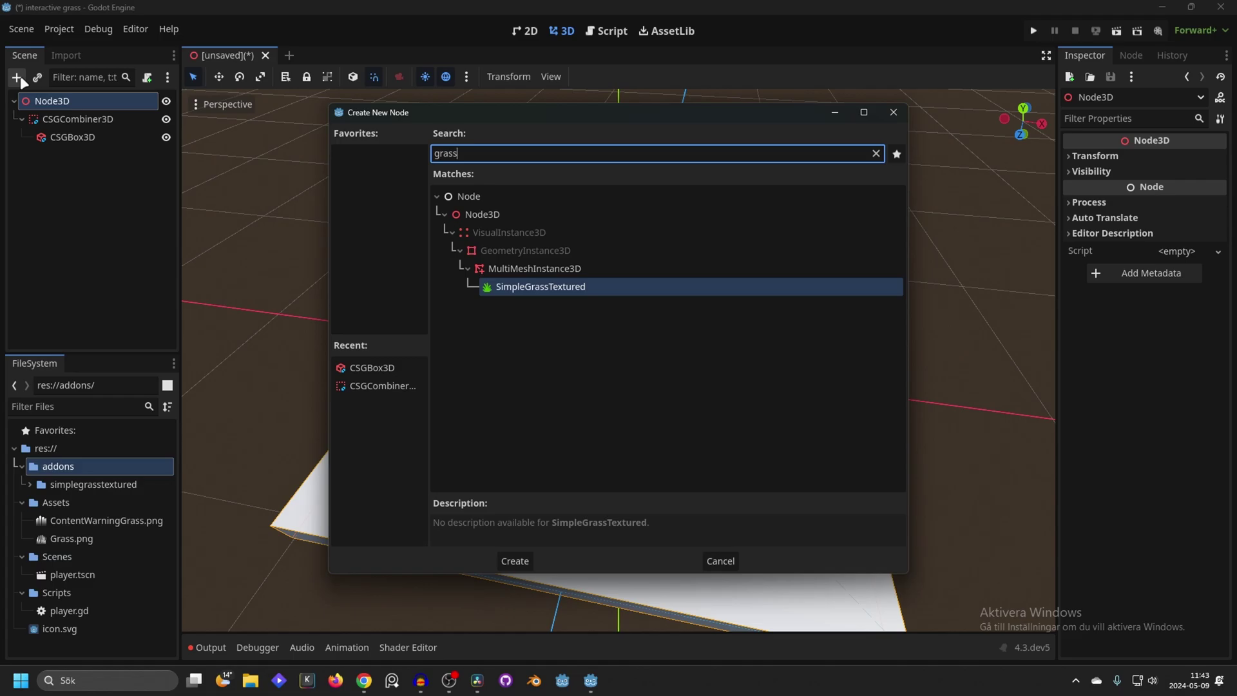
pyautogui.press('Return')
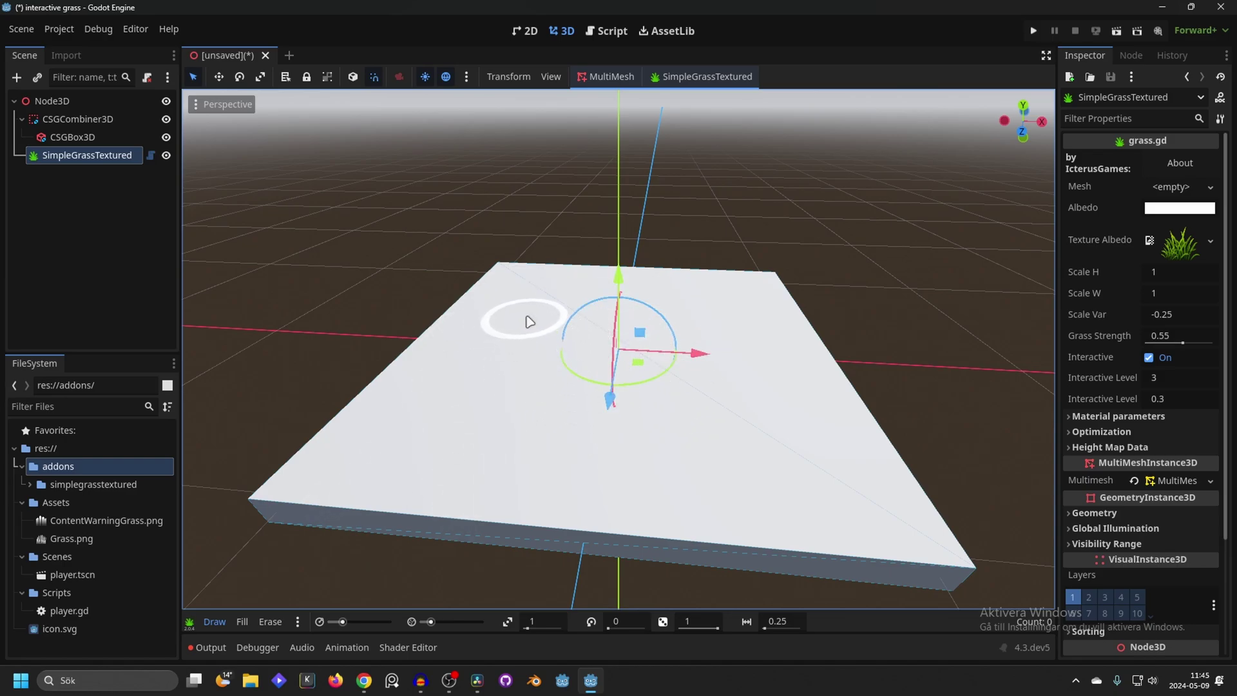
# Paint grass onto the floor, enlarging the brush radius to 6.8
pyautogui.moveTo(656, 321); pyautogui.dragTo(732, 317)
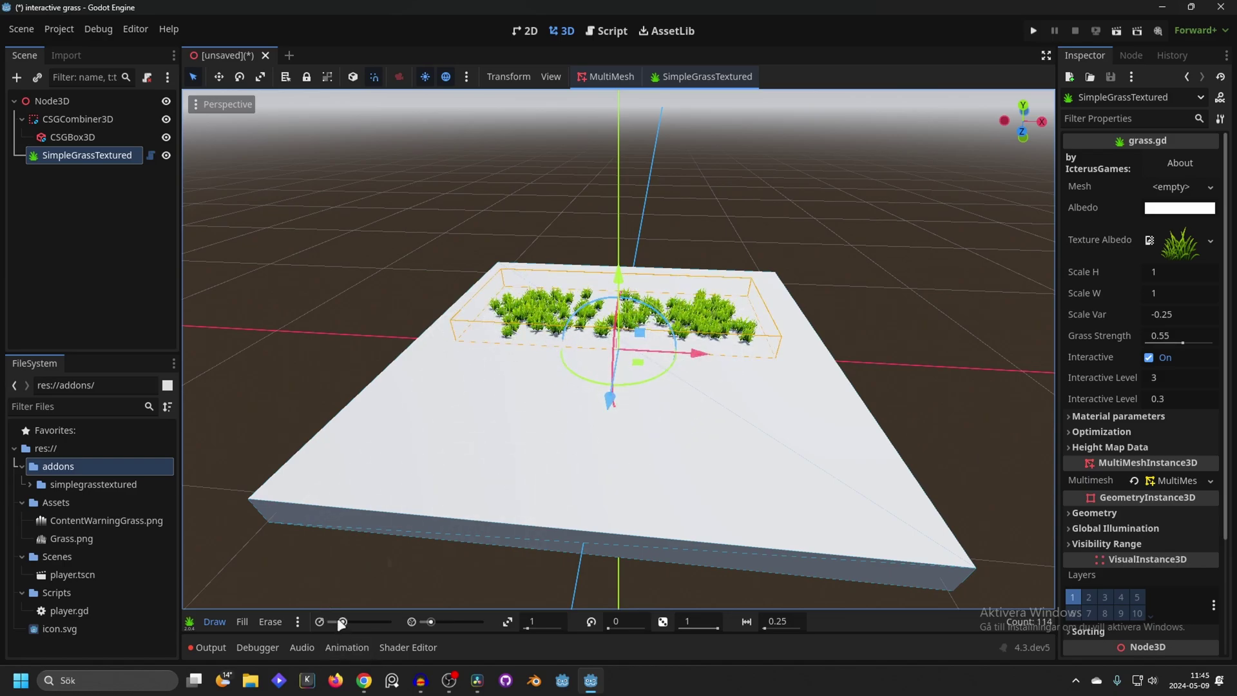
pyautogui.click(339, 622)
pyautogui.moveTo(352, 622); pyautogui.dragTo(364, 623)
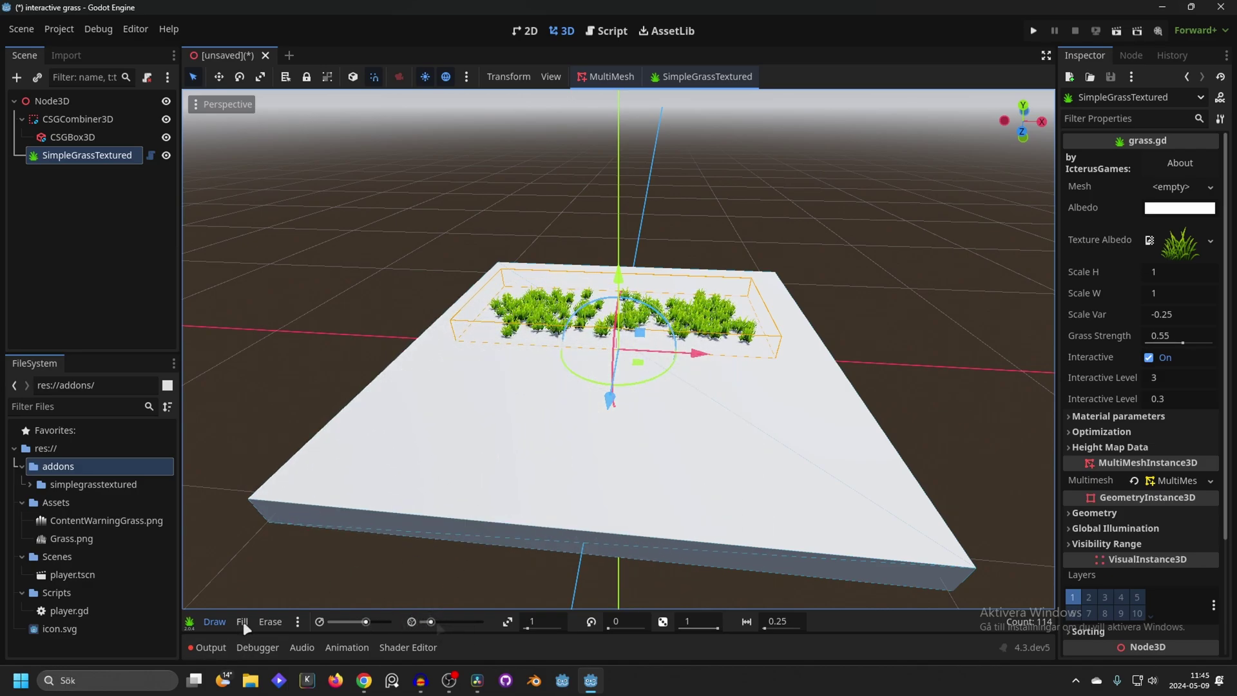
pyautogui.click(431, 623)
pyautogui.click(573, 410)
# Set brush density to 67 and fill the right half of the plane with grass
pyautogui.click(477, 623)
pyautogui.moveTo(480, 626); pyautogui.dragTo(446, 631)
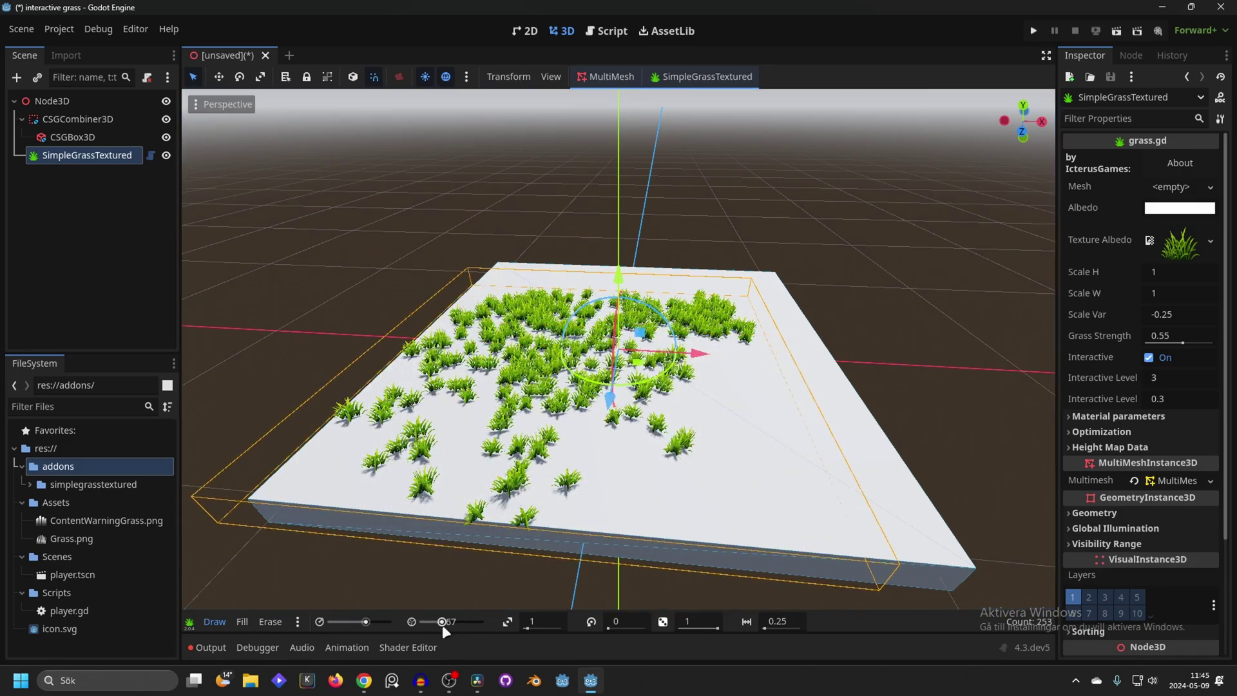
pyautogui.click(244, 622)
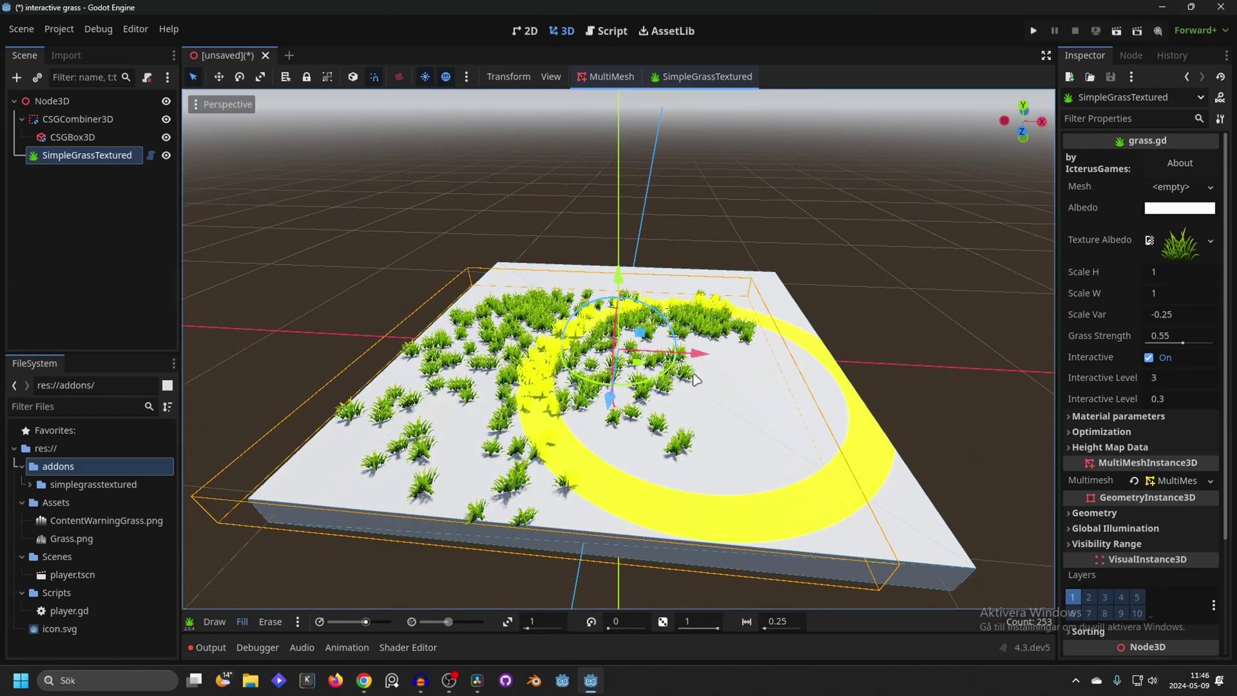
pyautogui.click(722, 392)
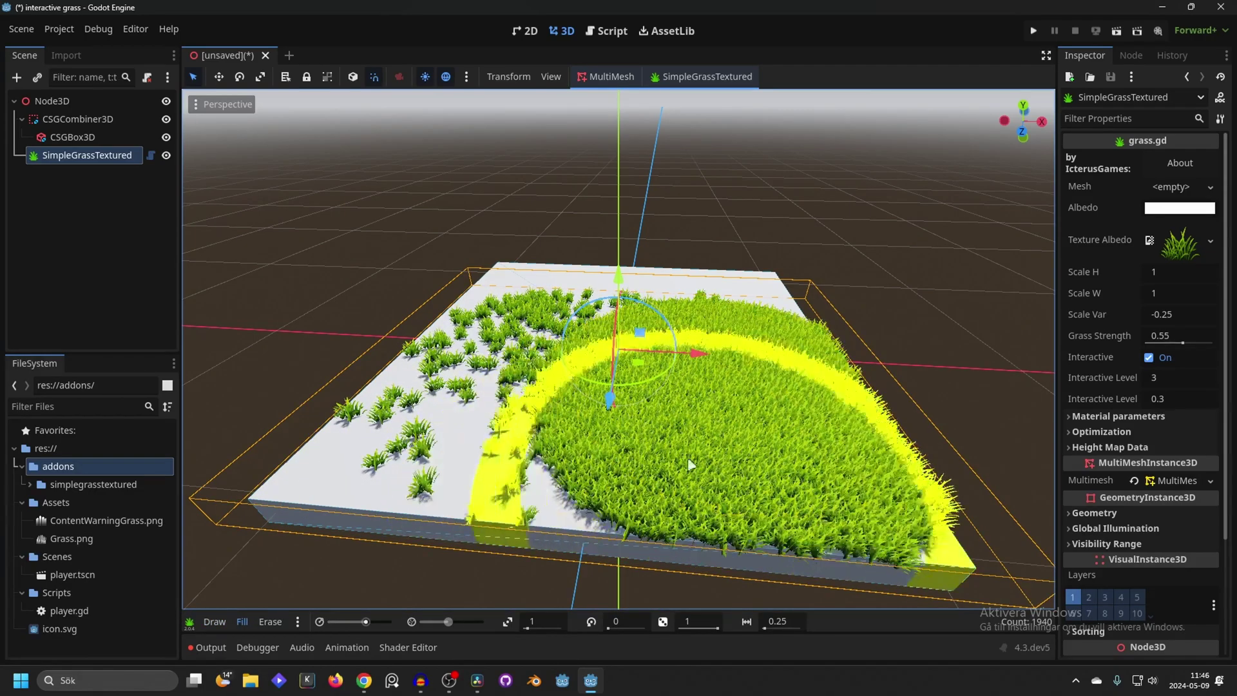
# Erase grass clumps with a 1.6 brush to cut bare ground through the lawn
pyautogui.click(271, 621)
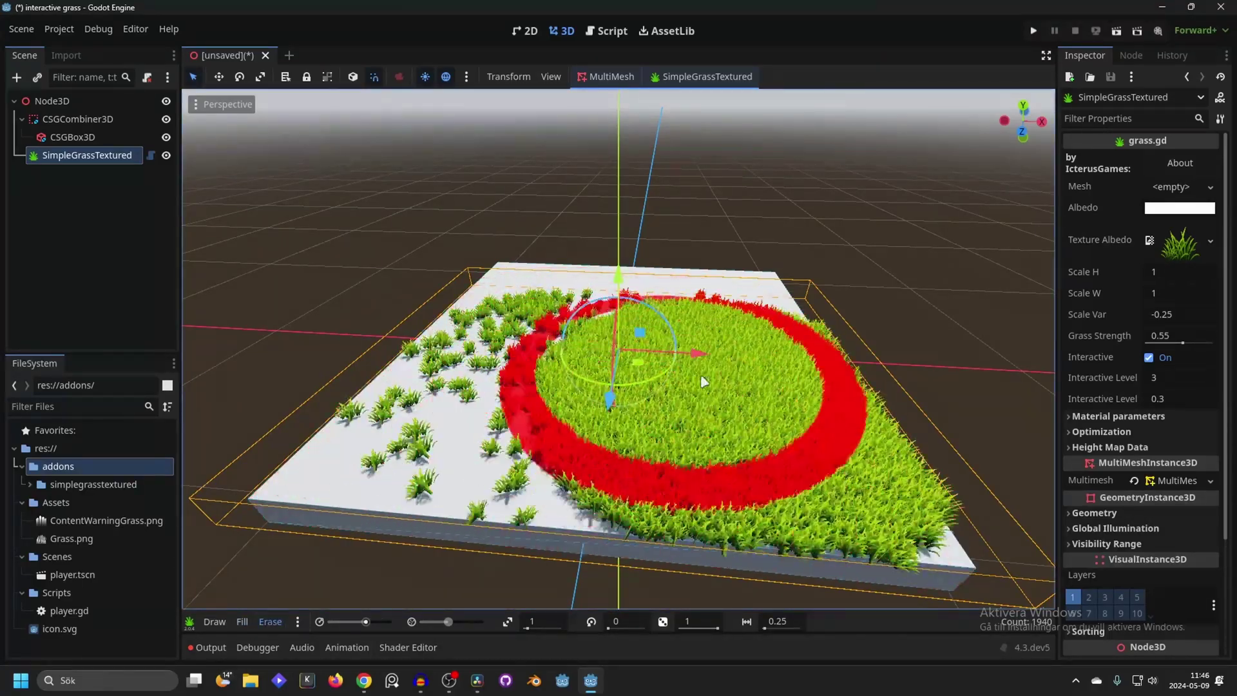
pyautogui.moveTo(365, 623); pyautogui.dragTo(342, 625)
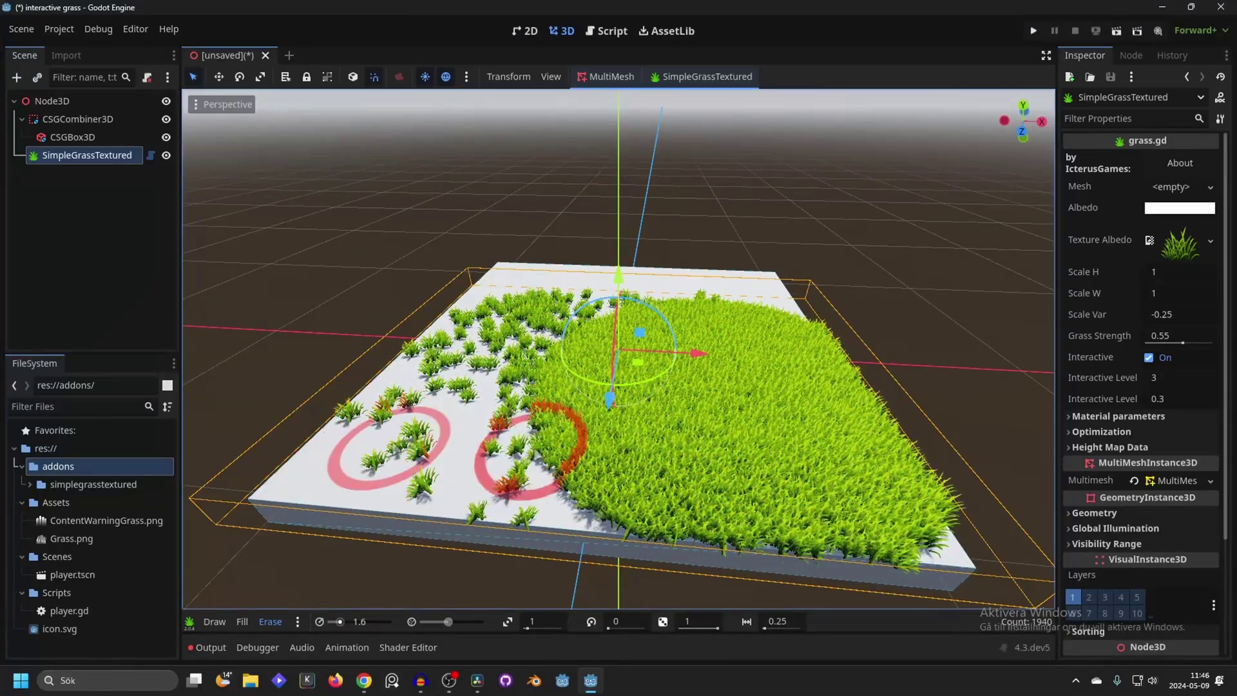
pyautogui.moveTo(513, 418); pyautogui.dragTo(479, 463, button='middle')
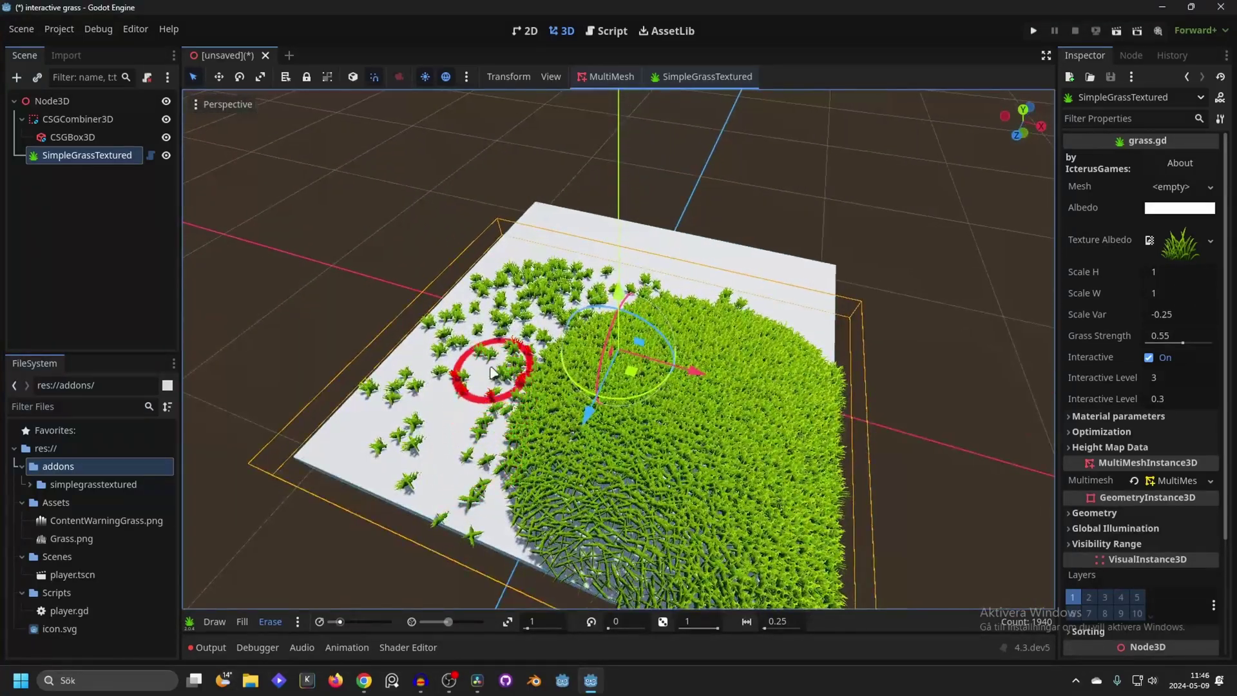
pyautogui.moveTo(497, 374)
pyautogui.mouseDown()
pyautogui.moveTo(624, 464)
pyautogui.moveTo(815, 534)
pyautogui.mouseUp()
pyautogui.moveTo(587, 376); pyautogui.dragTo(752, 341, button='middle')
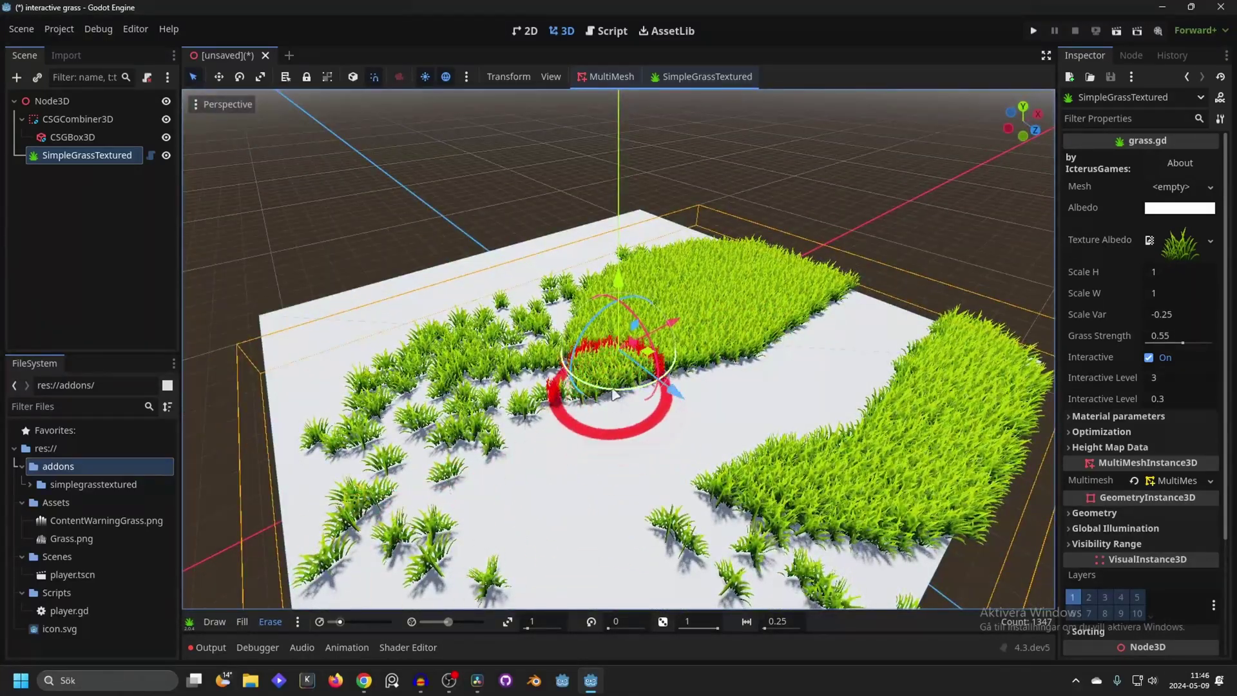
pyautogui.moveTo(735, 451); pyautogui.dragTo(705, 456, button='middle')
pyautogui.scroll(3, 704, 456)
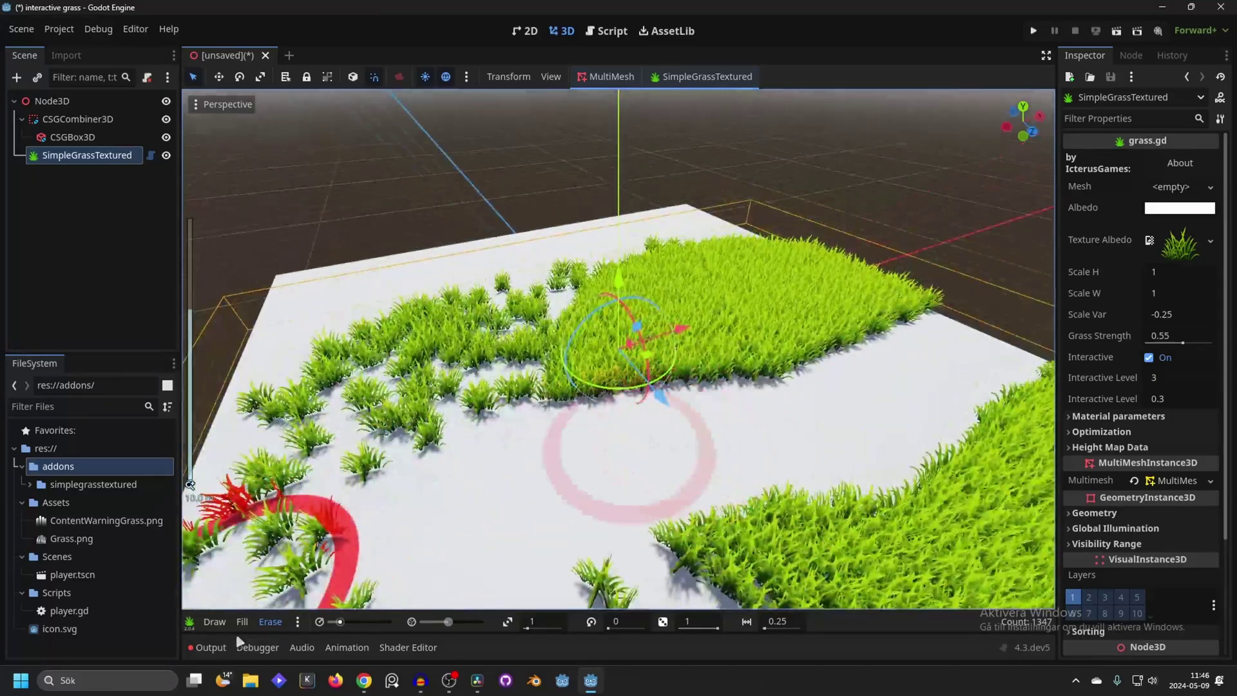
pyautogui.click(244, 623)
pyautogui.click(243, 621)
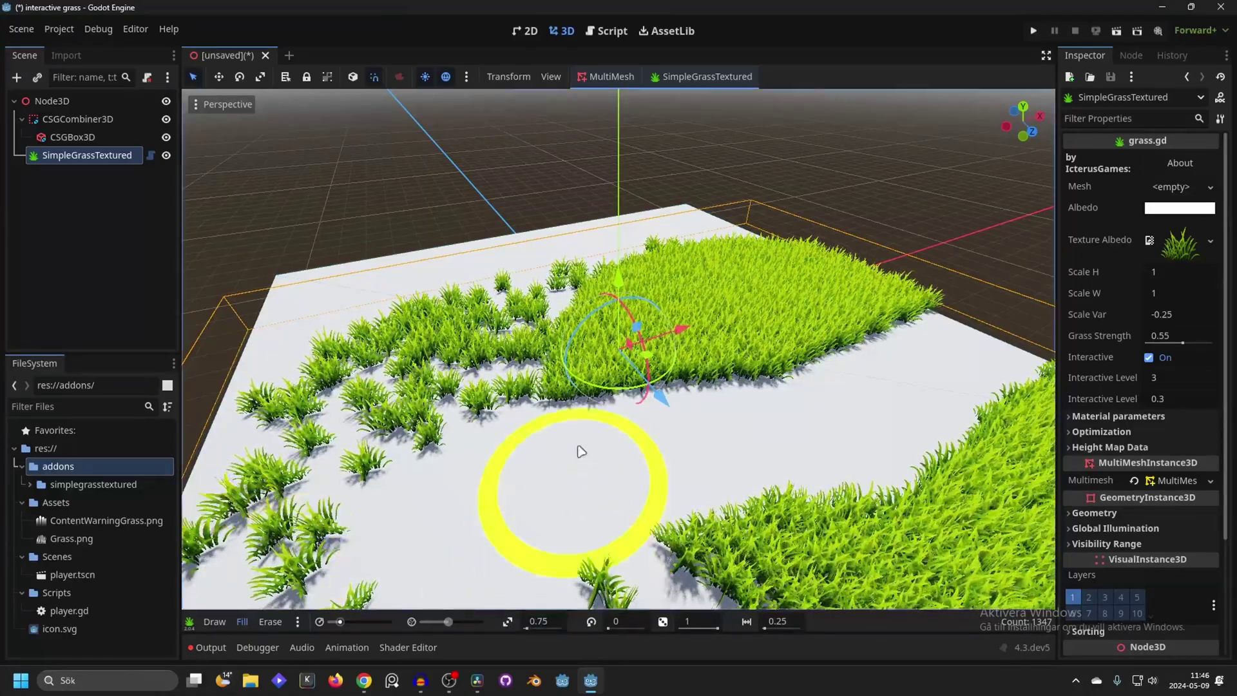
# Fill empty ground with more grass, then erase a narrow bare path across the field
pyautogui.moveTo(600, 434)
pyautogui.mouseDown()
pyautogui.moveTo(588, 414)
pyautogui.moveTo(815, 376)
pyautogui.mouseUp()
pyautogui.moveTo(815, 376)
pyautogui.mouseDown(button='middle')
pyautogui.moveTo(754, 393)
pyautogui.moveTo(746, 348)
pyautogui.moveTo(595, 259)
pyautogui.mouseUp(button='middle')
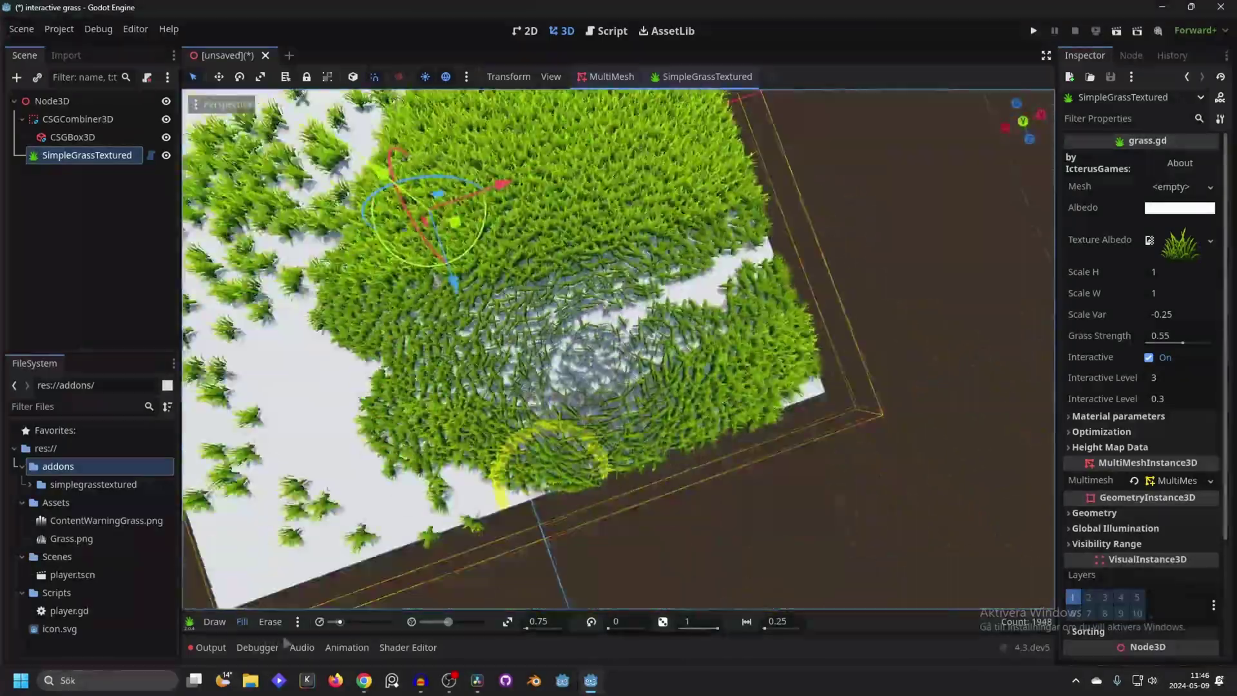
pyautogui.click(270, 622)
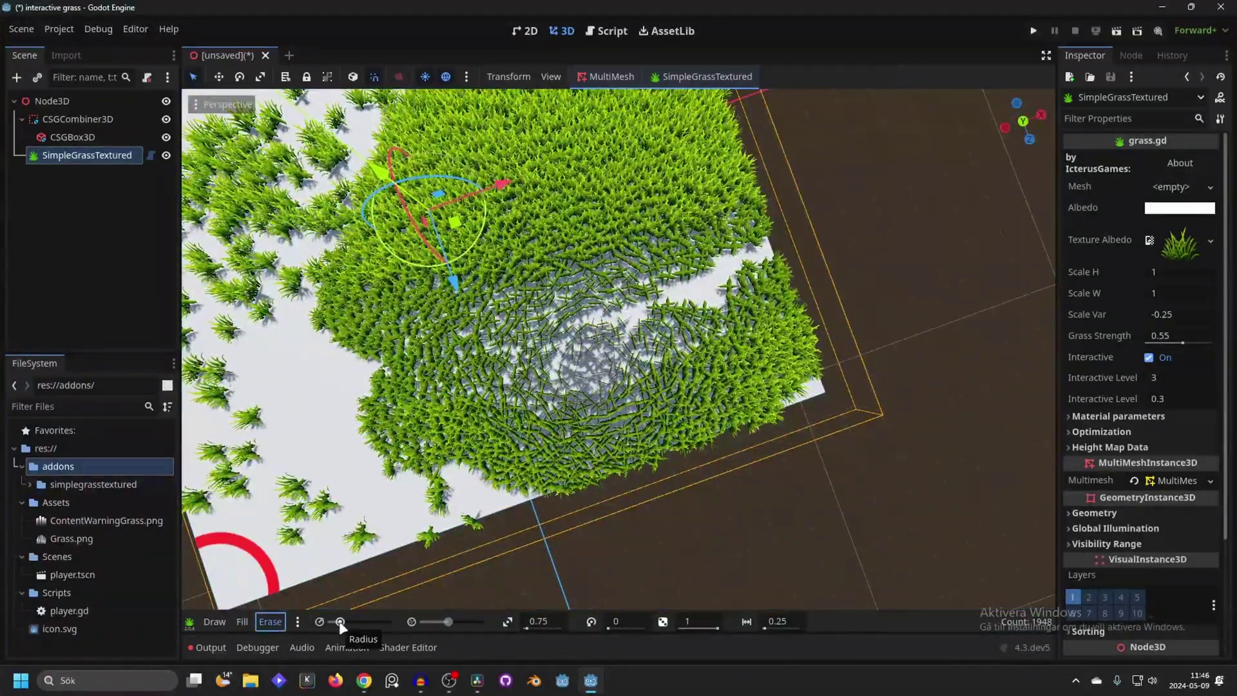
pyautogui.moveTo(342, 626); pyautogui.dragTo(341, 628)
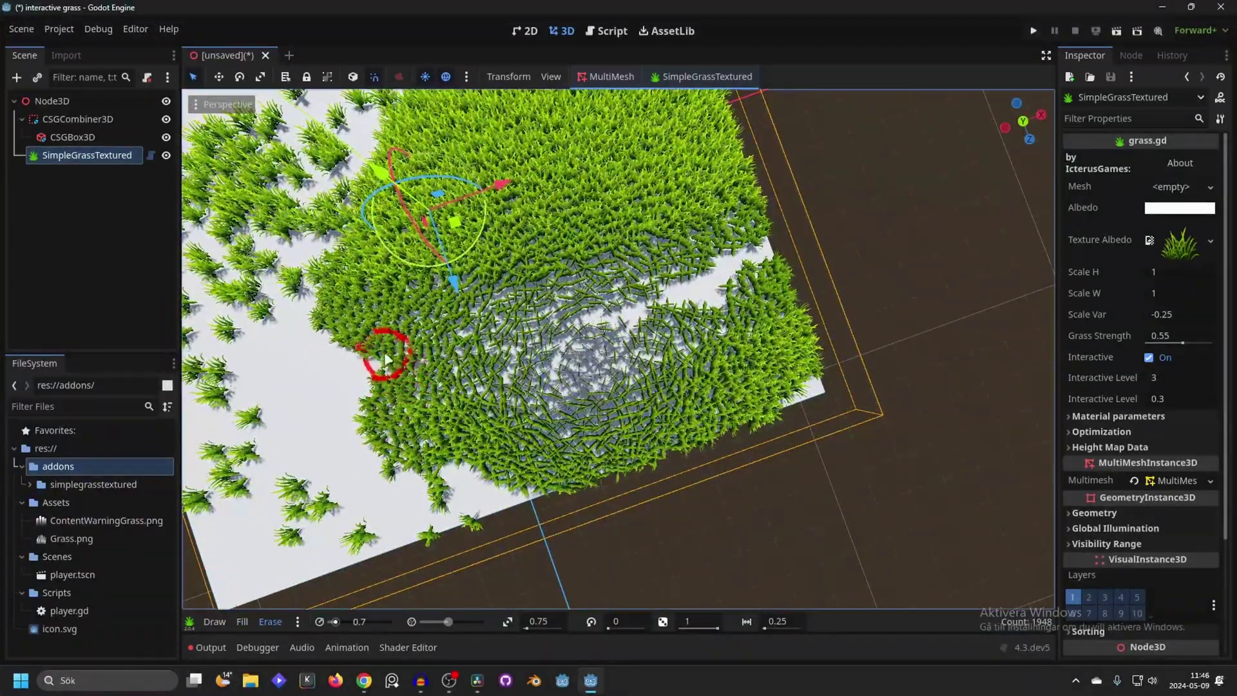
pyautogui.moveTo(378, 354)
pyautogui.mouseDown()
pyautogui.moveTo(619, 320)
pyautogui.moveTo(732, 277)
pyautogui.mouseUp()
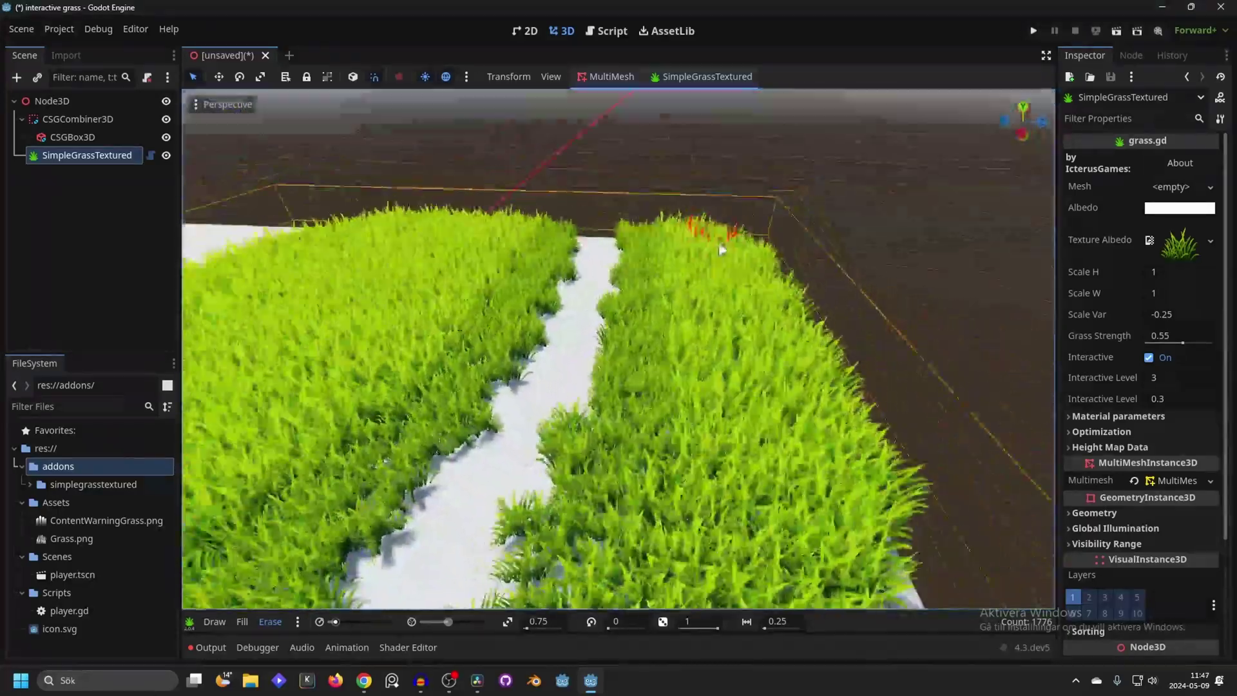
pyautogui.moveTo(720, 245); pyautogui.dragTo(748, 235, button='middle')
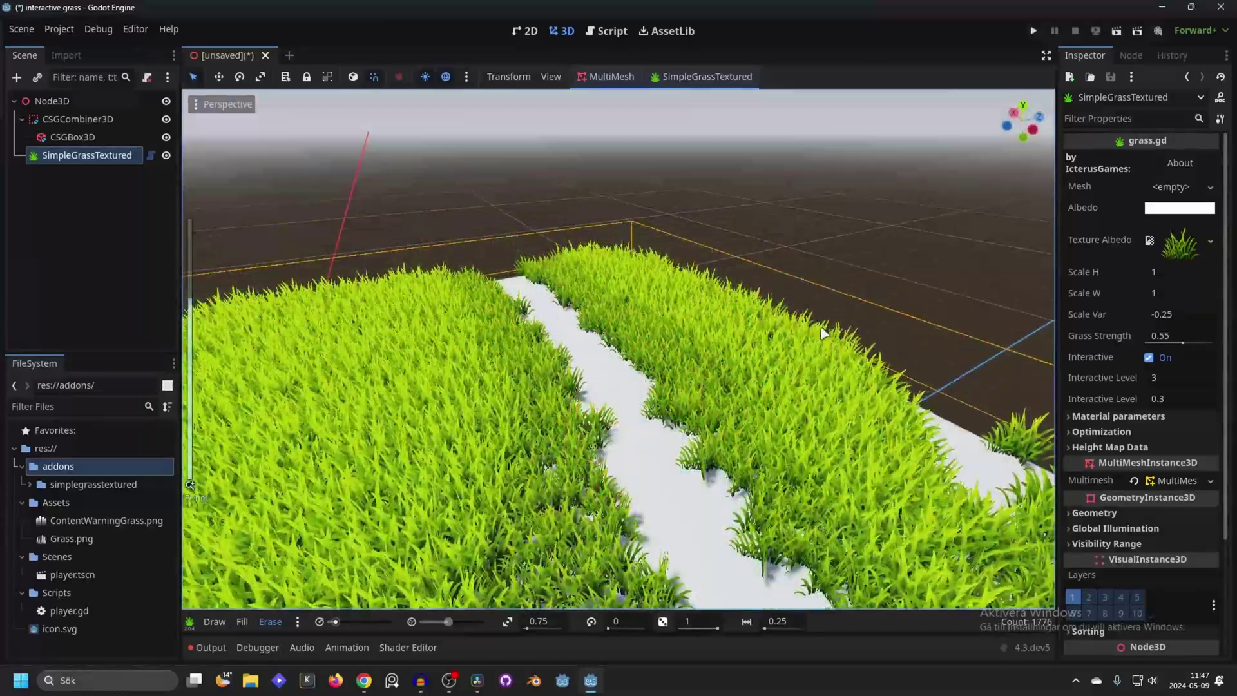
pyautogui.scroll(3, 596, 412)
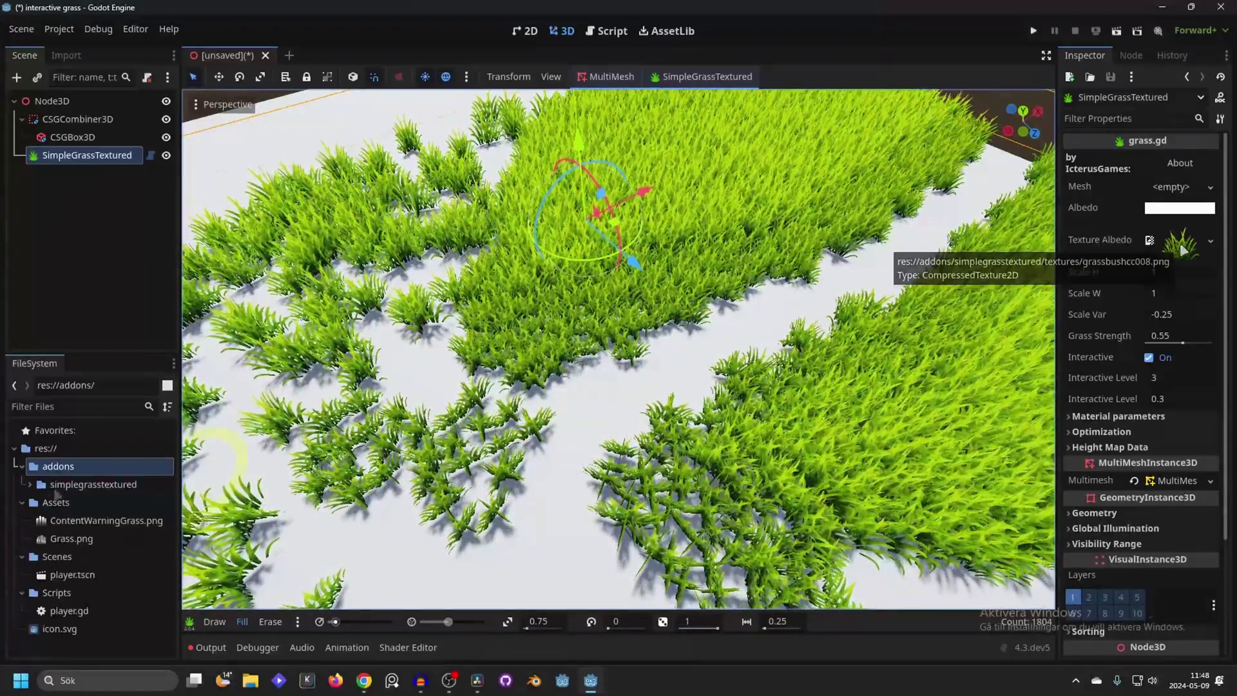
# Drag Assets/Grass.png onto the grass node's Texture Albedo slot, turning the blades white
pyautogui.click(76, 541)
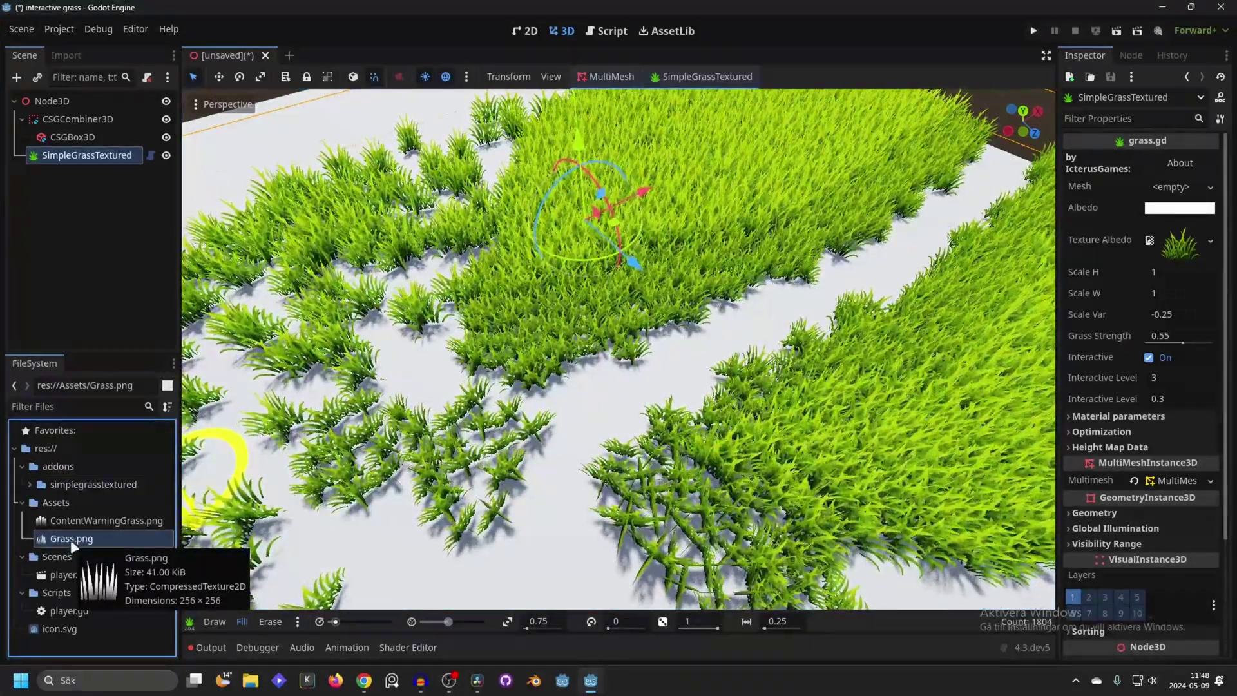
pyautogui.moveTo(174, 529); pyautogui.dragTo(1106, 288)
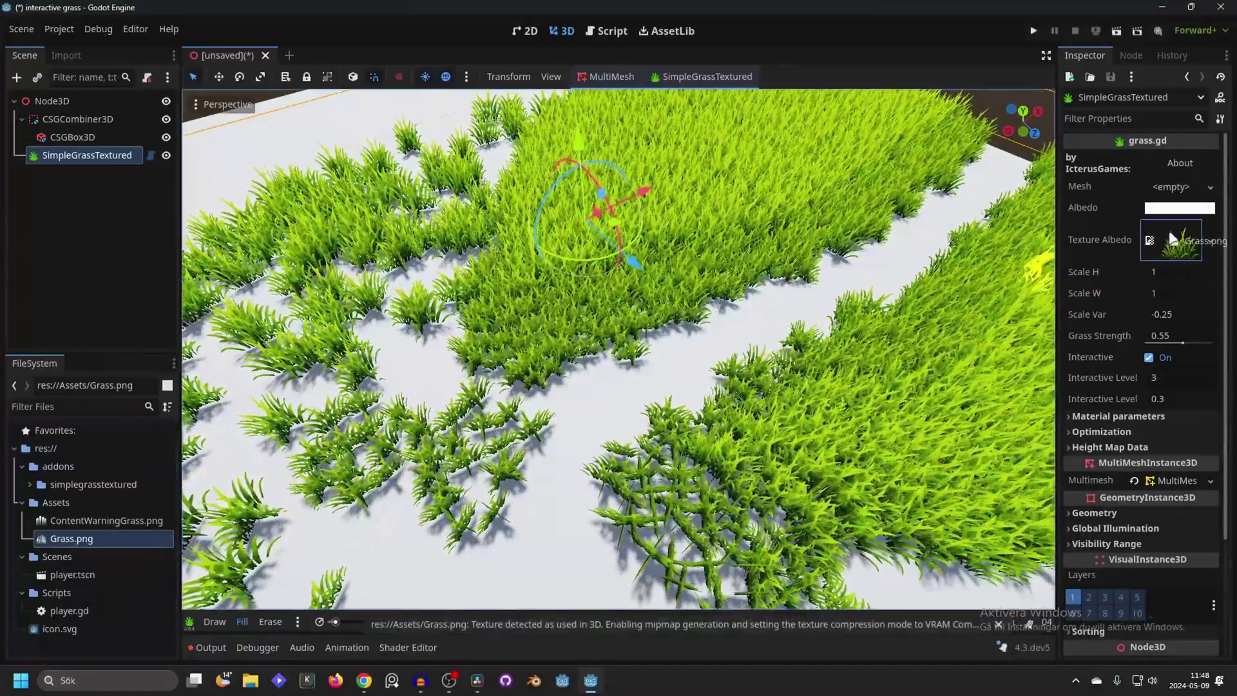
pyautogui.moveTo(1173, 239); pyautogui.dragTo(1176, 241)
pyautogui.moveTo(670, 348); pyautogui.dragTo(794, 258, button='middle')
pyautogui.scroll(4, 645, 336)
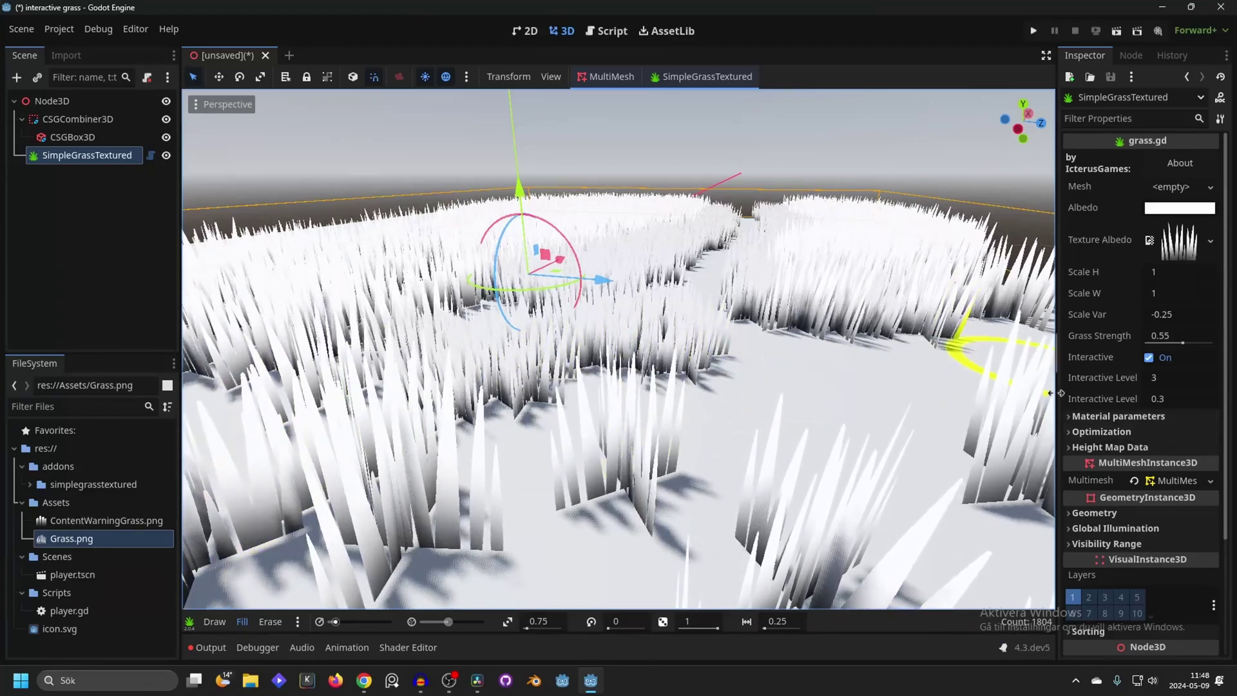
pyautogui.moveTo(815, 276); pyautogui.dragTo(621, 303, button='middle')
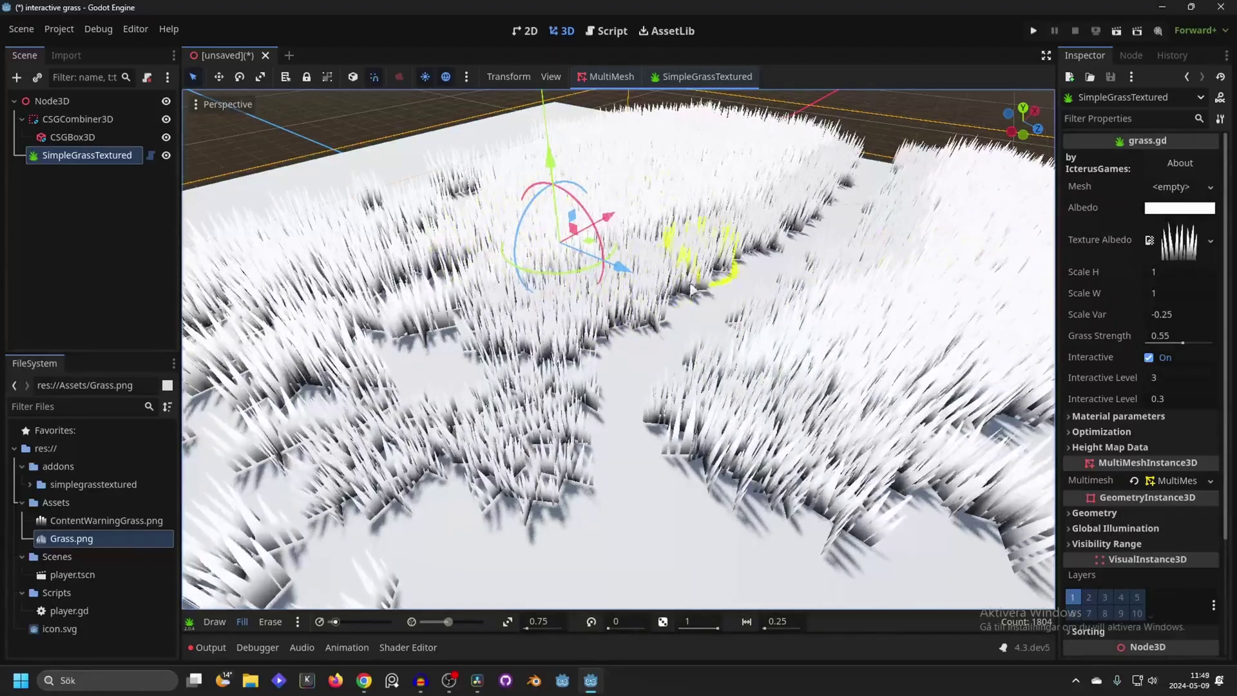
# Set the grass albedo colour to bright green using the colour picker's RGB sliders
pyautogui.scroll(3, 586, 325)
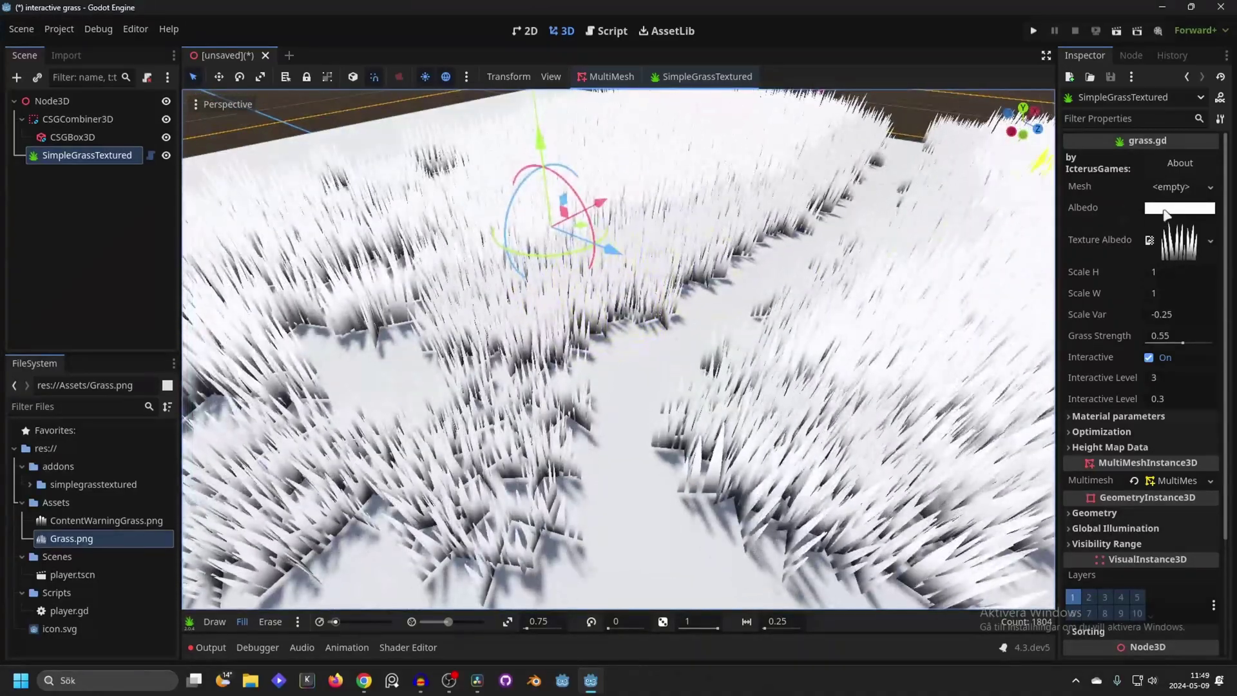
pyautogui.click(1167, 208)
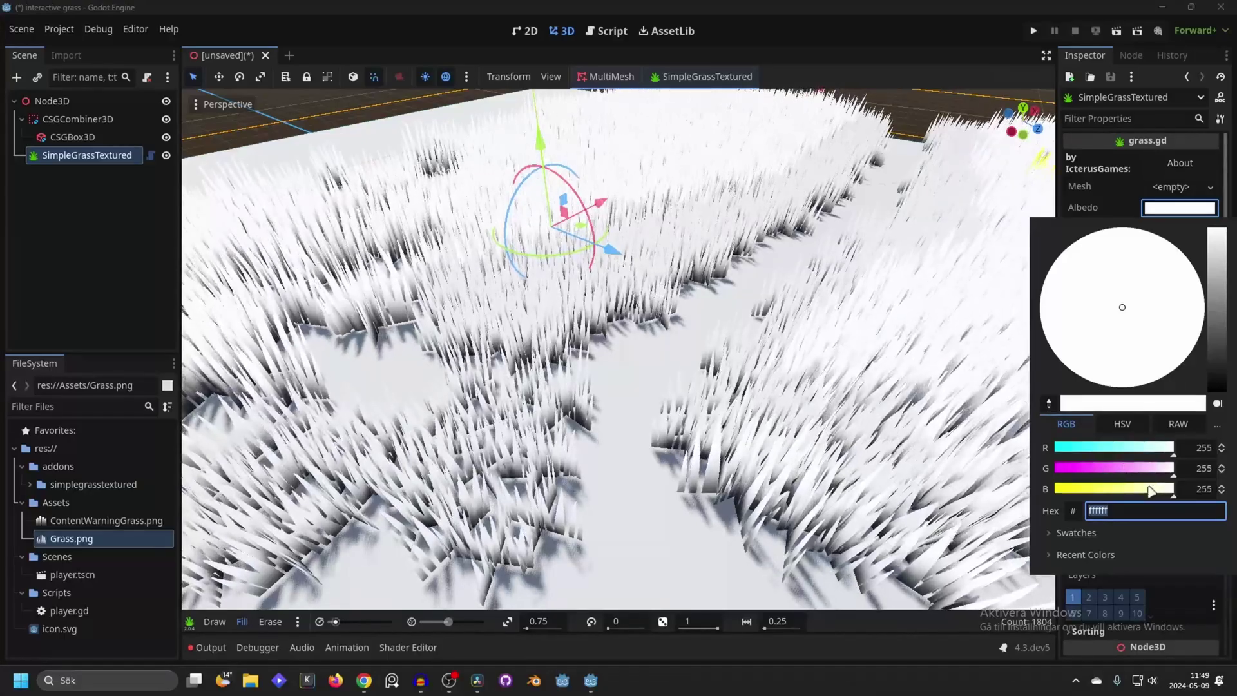
pyautogui.moveTo(1151, 490); pyautogui.dragTo(1085, 496)
pyautogui.moveTo(1160, 468); pyautogui.dragTo(1137, 469)
pyautogui.moveTo(1160, 447); pyautogui.dragTo(1082, 449)
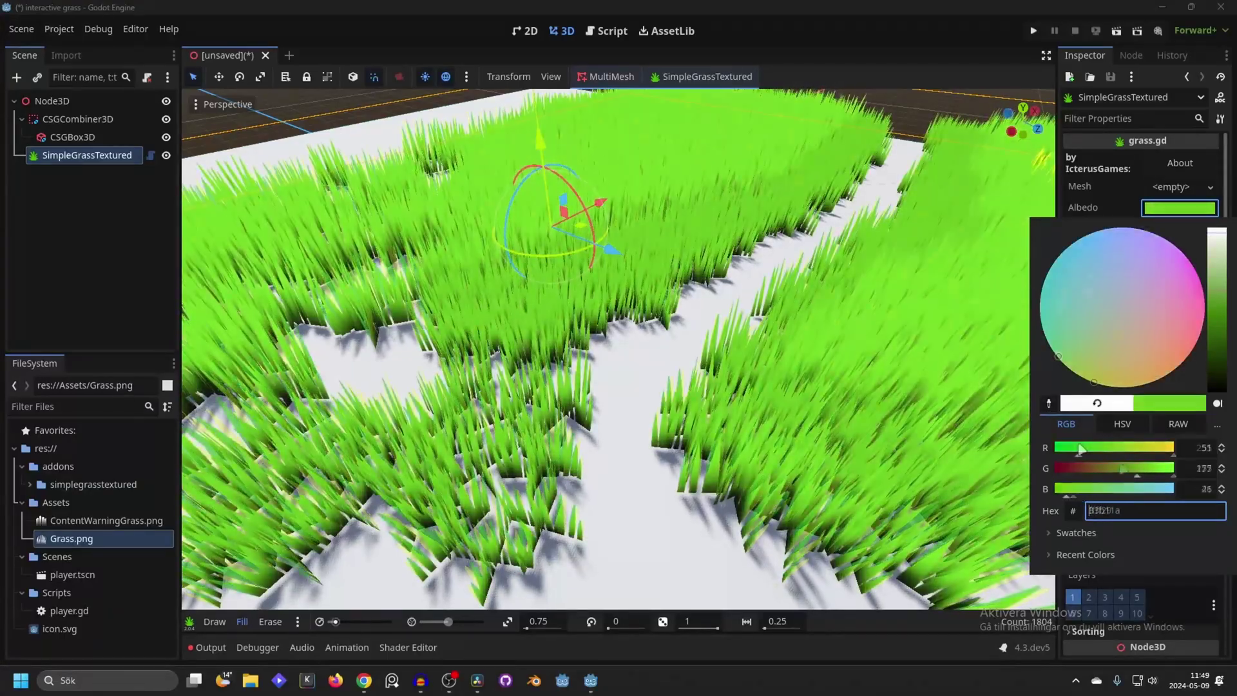
pyautogui.click(808, 317)
pyautogui.scroll(3, 785, 236)
pyautogui.moveTo(808, 317); pyautogui.dragTo(714, 284, button='middle')
pyautogui.scroll(-3, 696, 279)
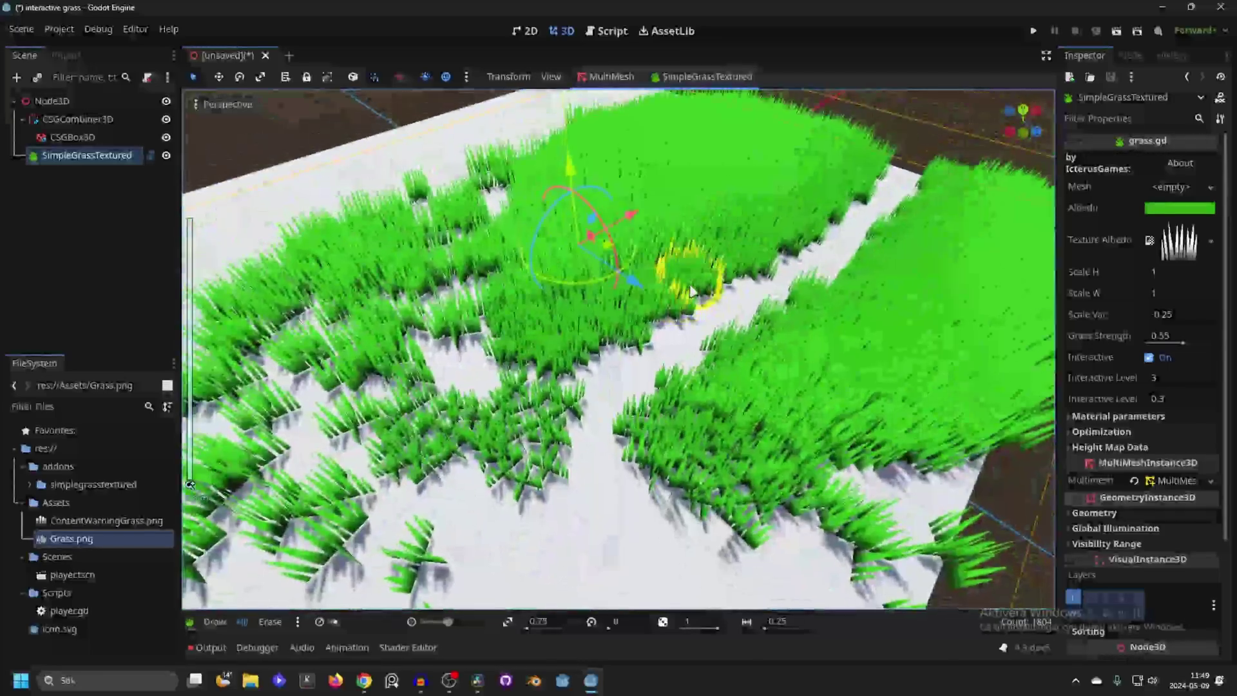
# Swap the grass albedo texture to ContentWarningGrass.png
pyautogui.click(90, 521)
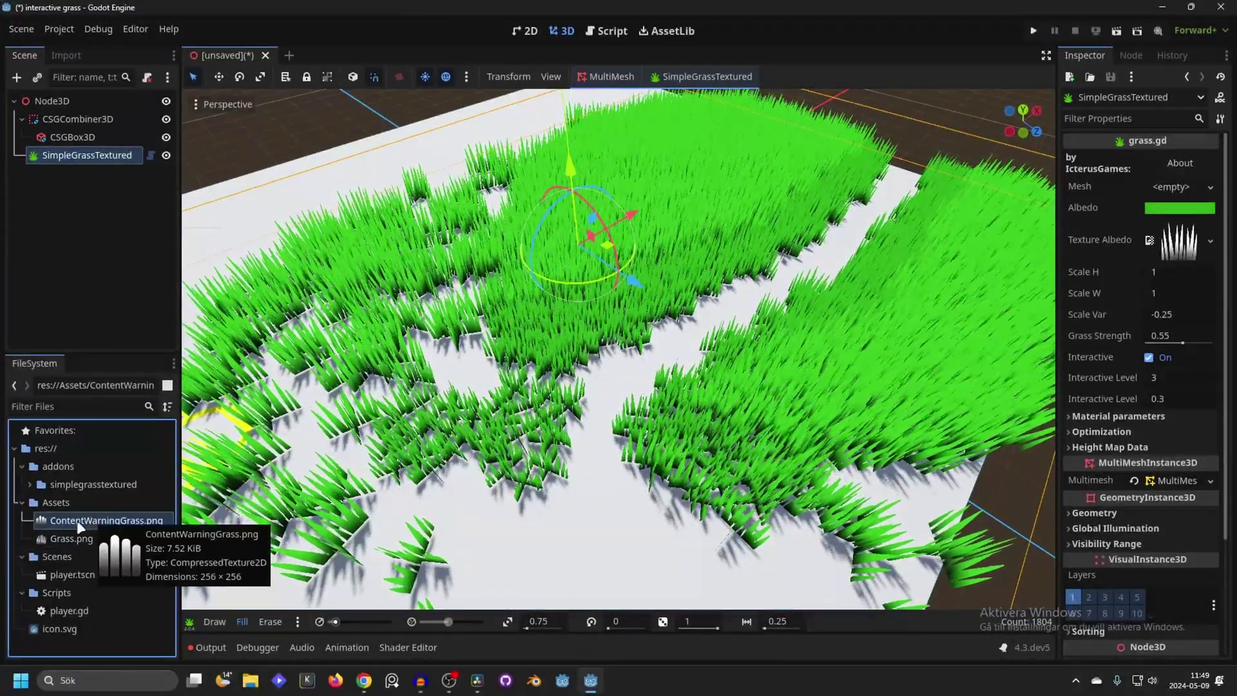
pyautogui.moveTo(80, 527); pyautogui.dragTo(1180, 240)
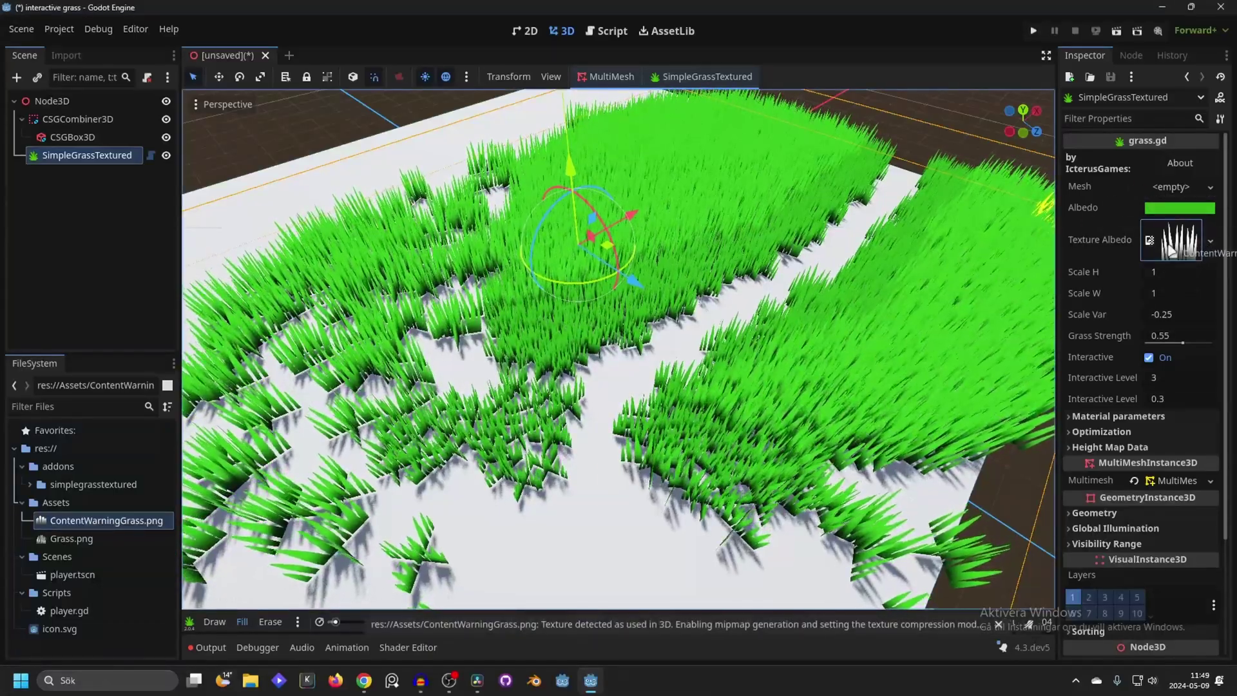
pyautogui.scroll(5, 761, 278)
pyautogui.moveTo(750, 284); pyautogui.dragTo(785, 282, button='middle')
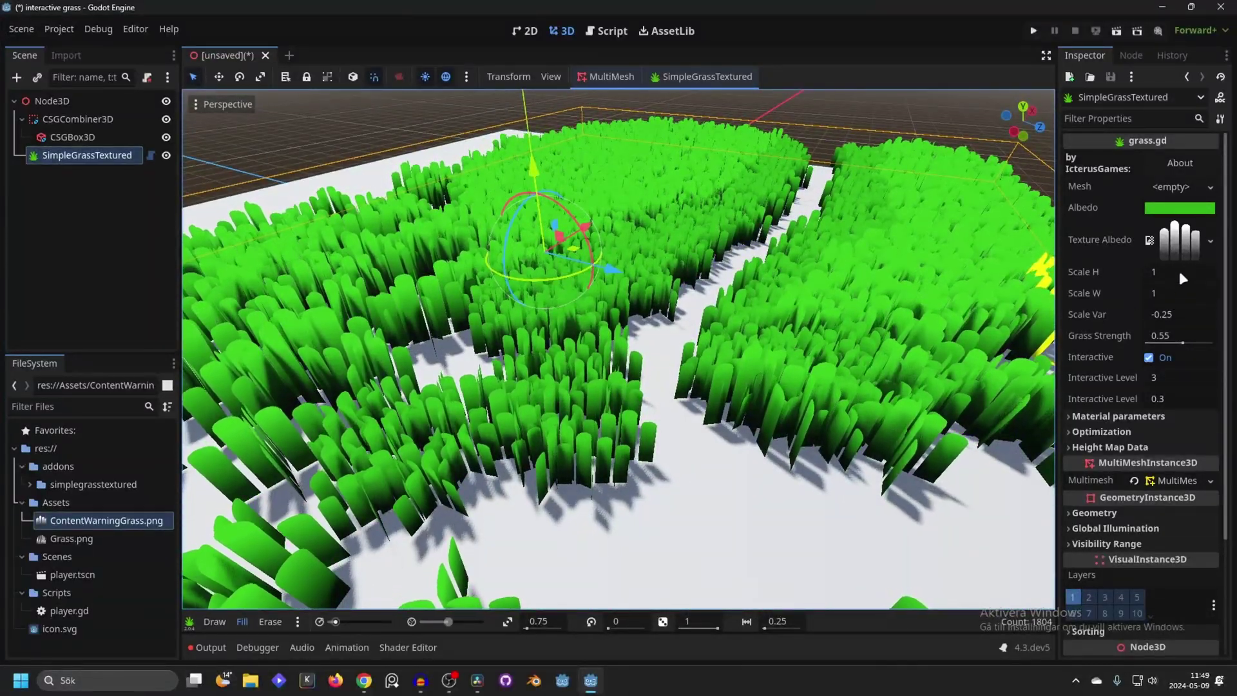
# Make the grass blades taller and keep Scale Var at -0.25
pyautogui.moveTo(1180, 274); pyautogui.dragTo(1211, 293)
pyautogui.click(1165, 313)
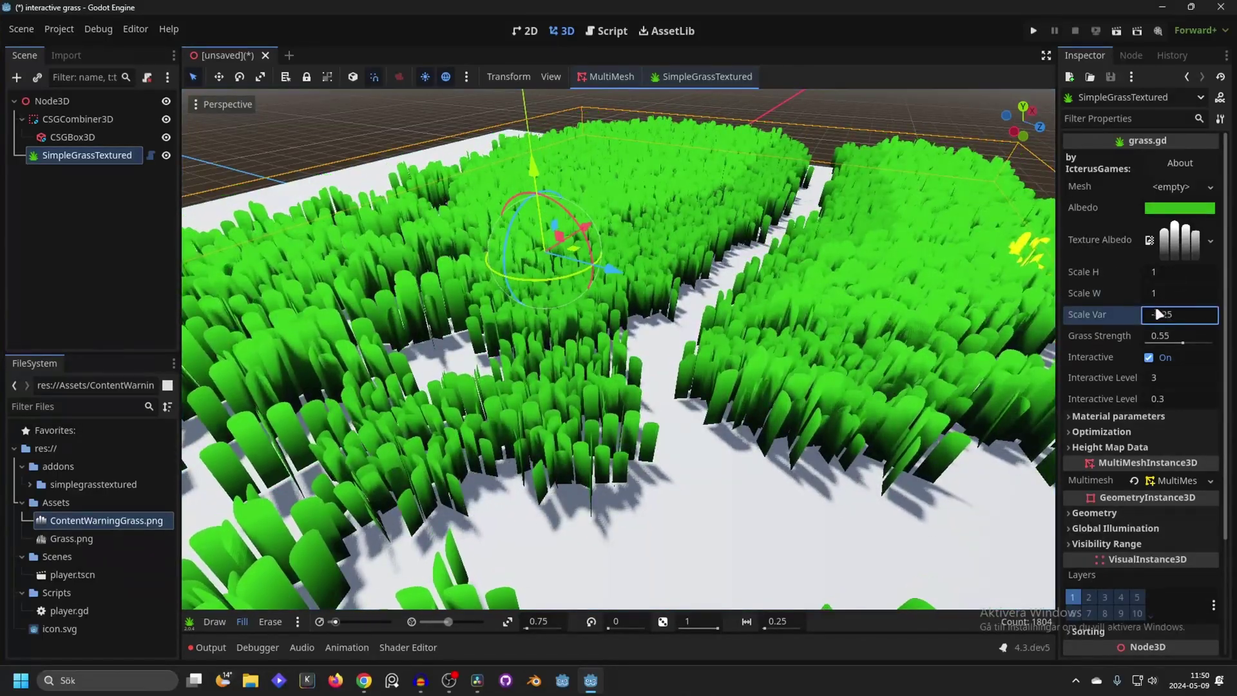
pyautogui.moveTo(1160, 315)
pyautogui.mouseDown()
pyautogui.moveTo(1121, 314)
pyautogui.moveTo(1171, 315)
pyautogui.moveTo(1159, 315)
pyautogui.mouseUp()
pyautogui.hotkey('ctrl', 'z')
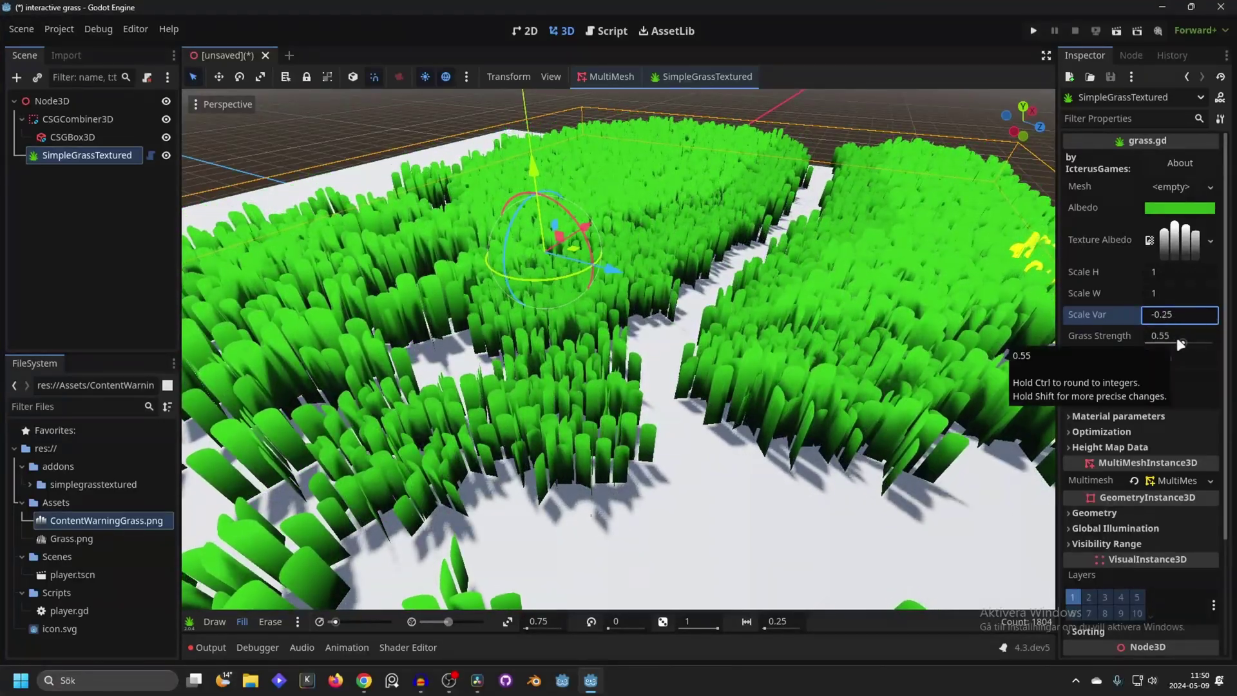
pyautogui.scroll(-2, 1107, 308)
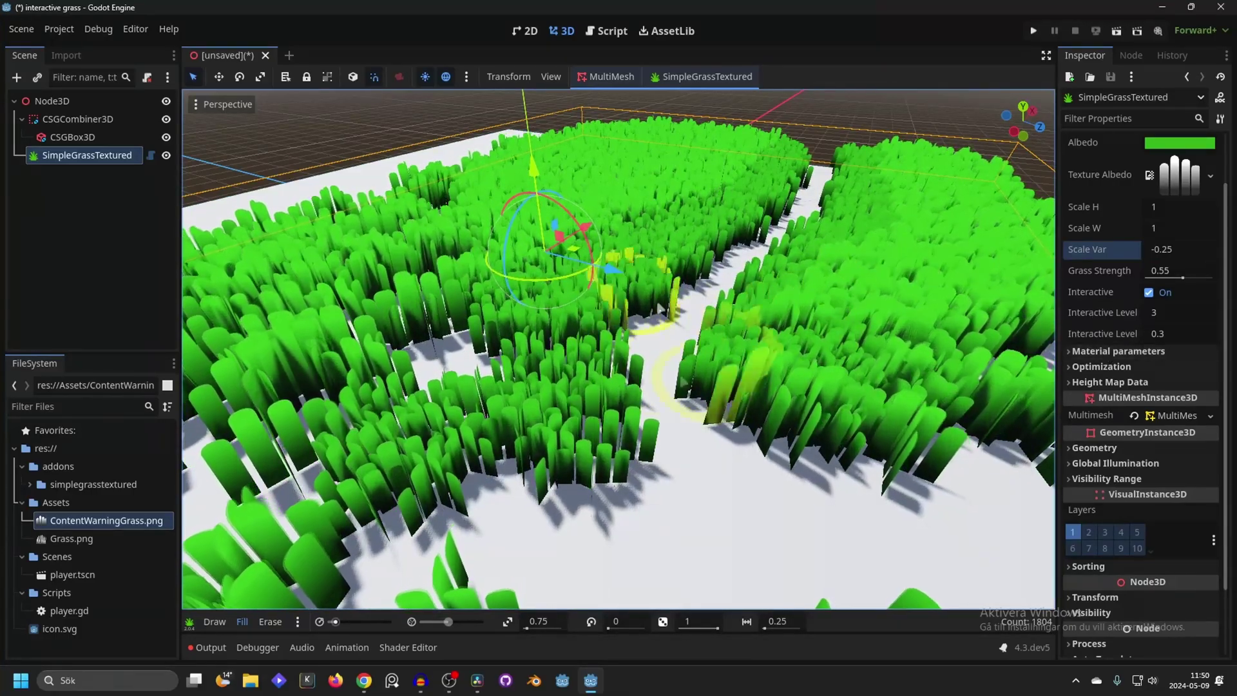
# Try raising the grass material's Alpha Scissor Threshold, then return it to 0.5
pyautogui.click(1096, 352)
pyautogui.scroll(-2, 1132, 367)
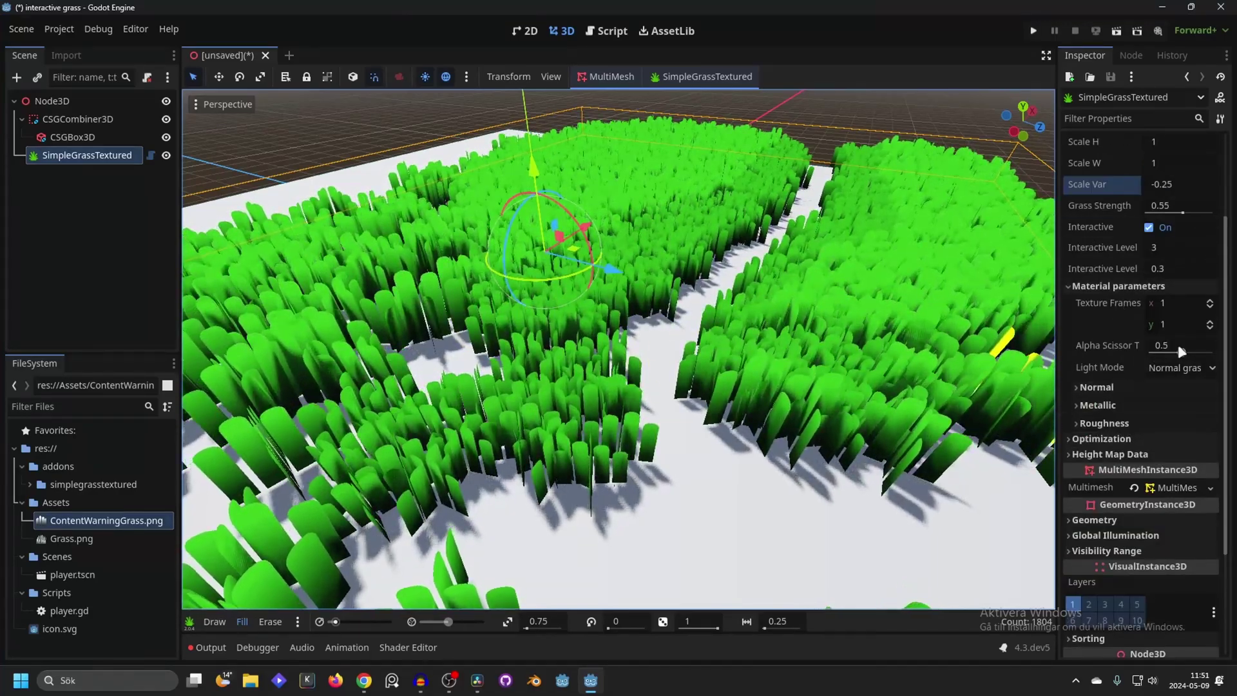
pyautogui.moveTo(1181, 350)
pyautogui.mouseDown()
pyautogui.moveTo(1195, 352)
pyautogui.moveTo(1182, 352)
pyautogui.mouseUp()
pyautogui.click(1107, 387)
pyautogui.scroll(-1, 1107, 387)
pyautogui.click(1107, 384)
pyautogui.click(1106, 483)
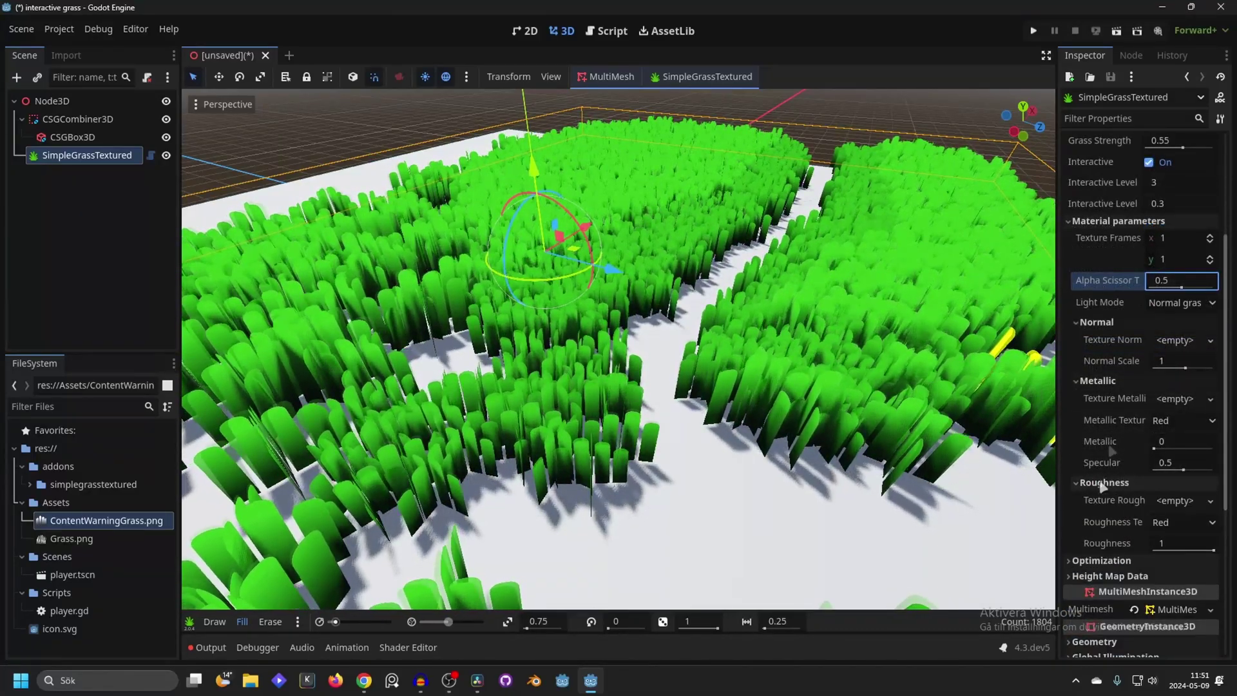
pyautogui.click(1100, 221)
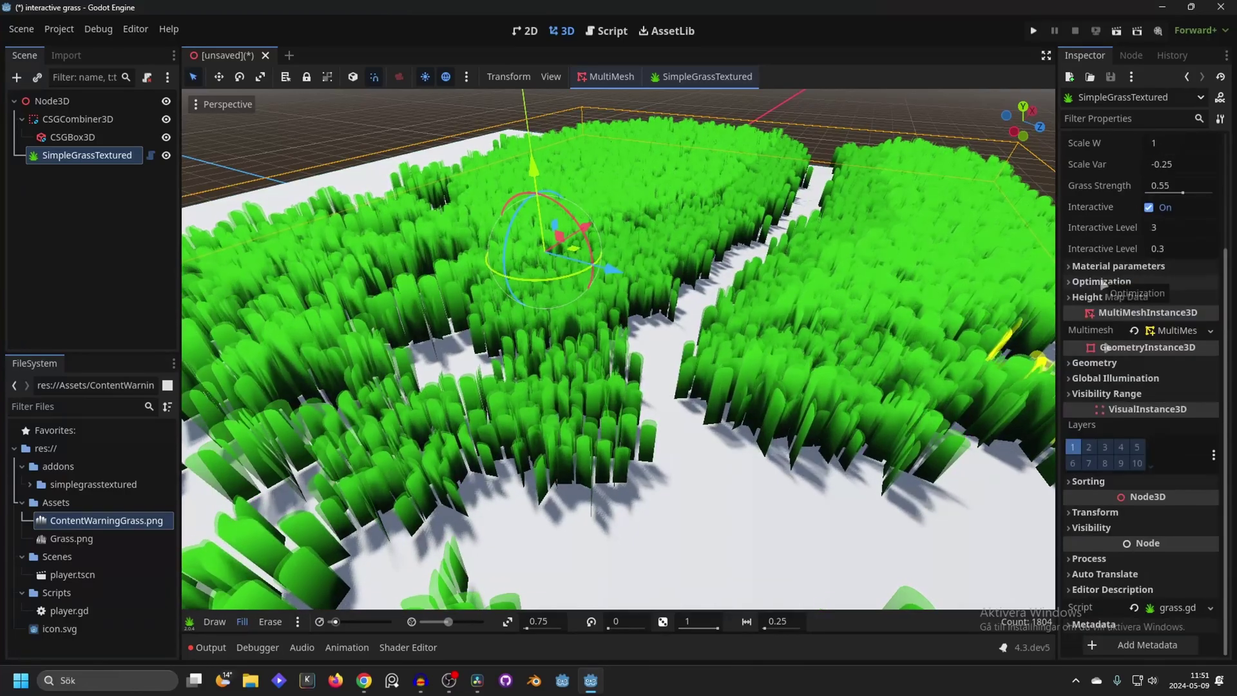
# Expand the grass node's Optimization settings in the Inspector
pyautogui.click(1113, 286)
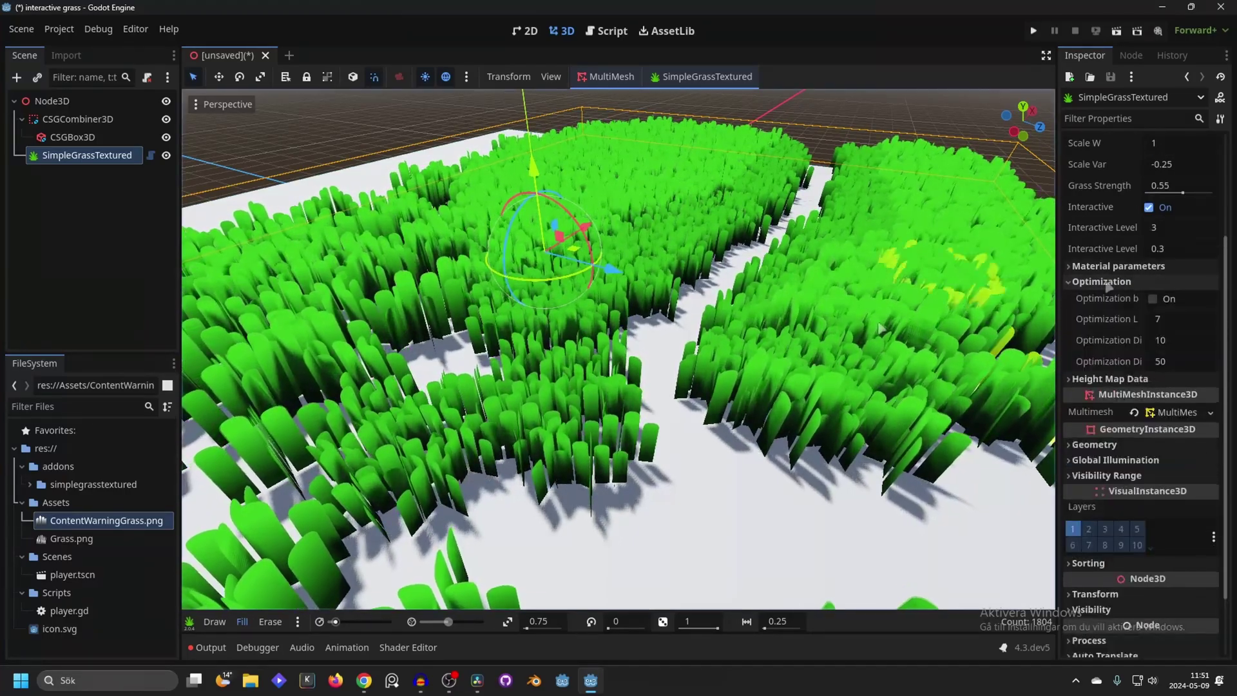
pyautogui.scroll(-3, 685, 324)
pyautogui.scroll(-10, 684, 324)
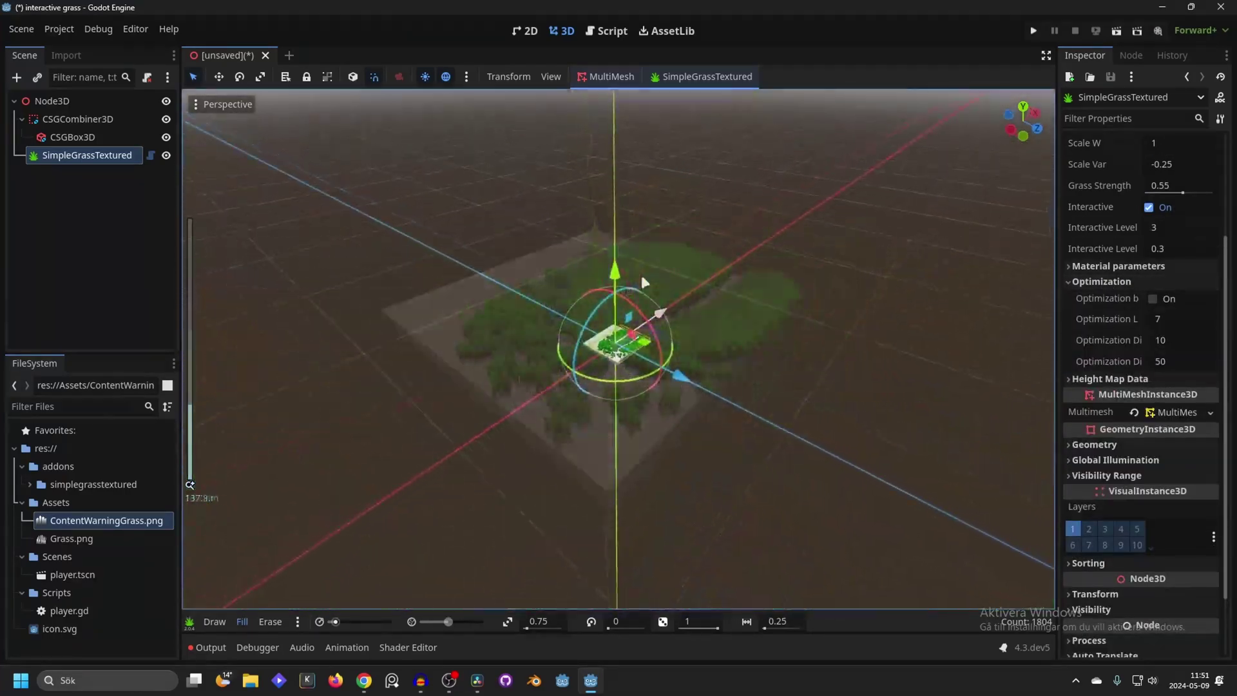
pyautogui.scroll(10, 636, 328)
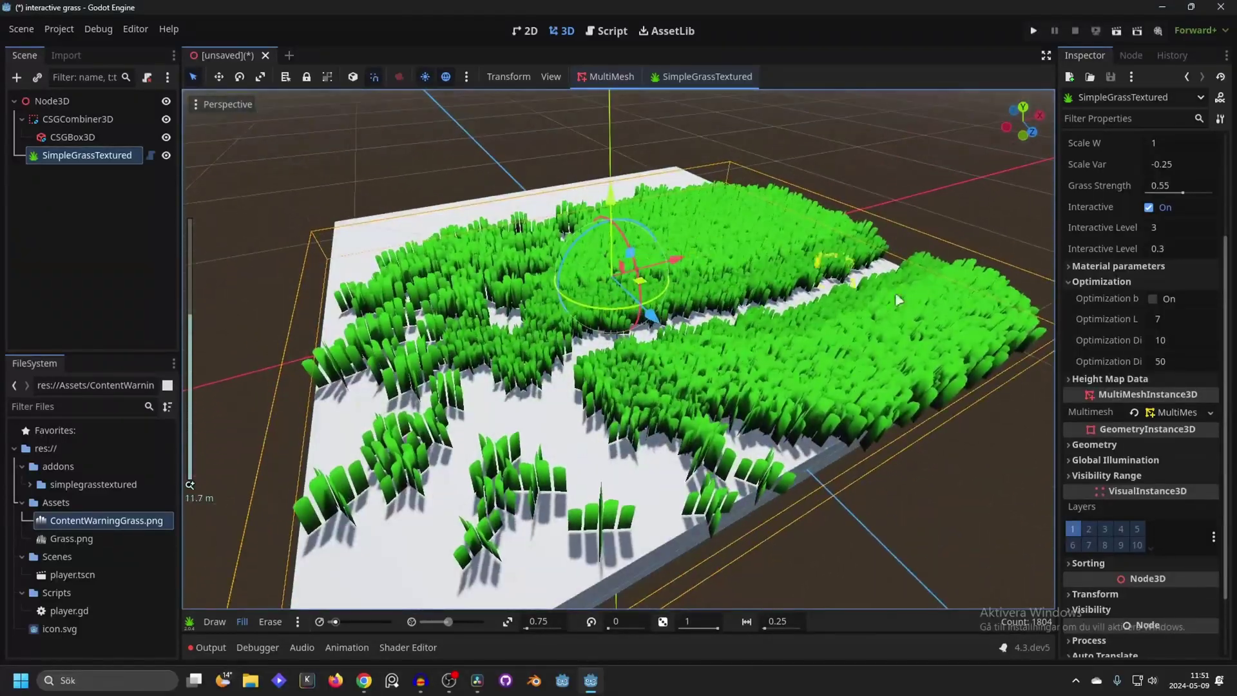
# Widen the Inspector and try Optimization Dist Max 10 and Dist Min 1
pyautogui.moveTo(1056, 310); pyautogui.dragTo(963, 315)
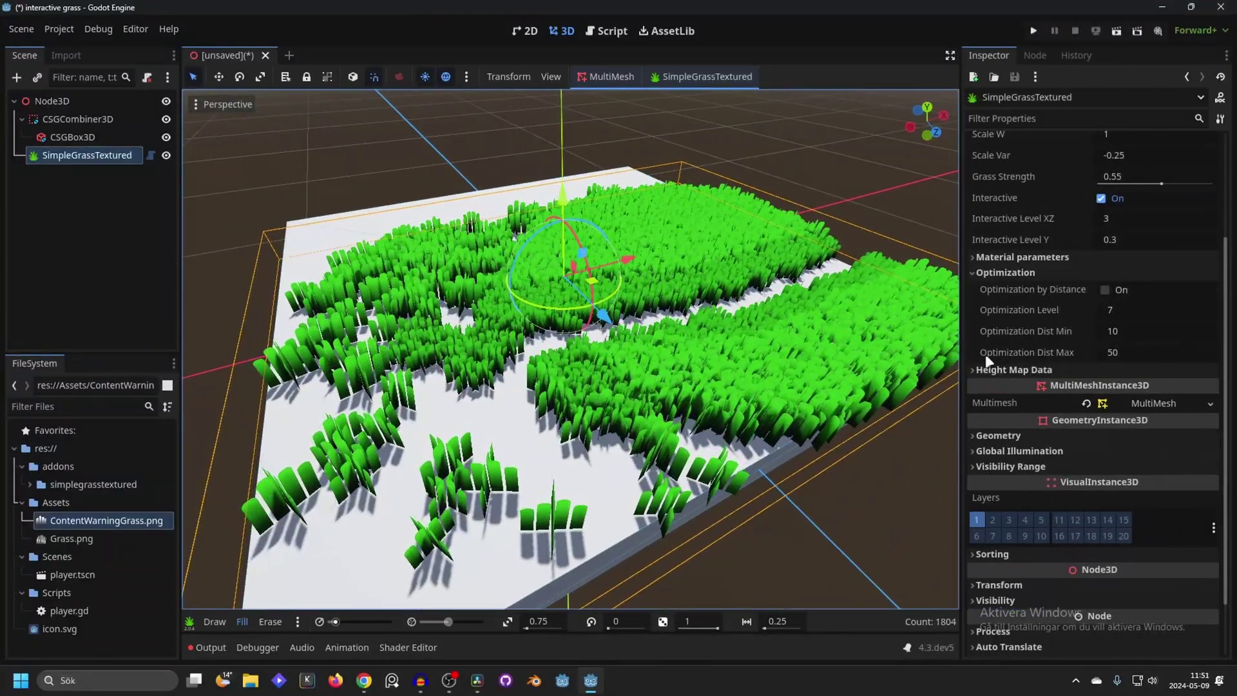
pyautogui.click(1121, 352)
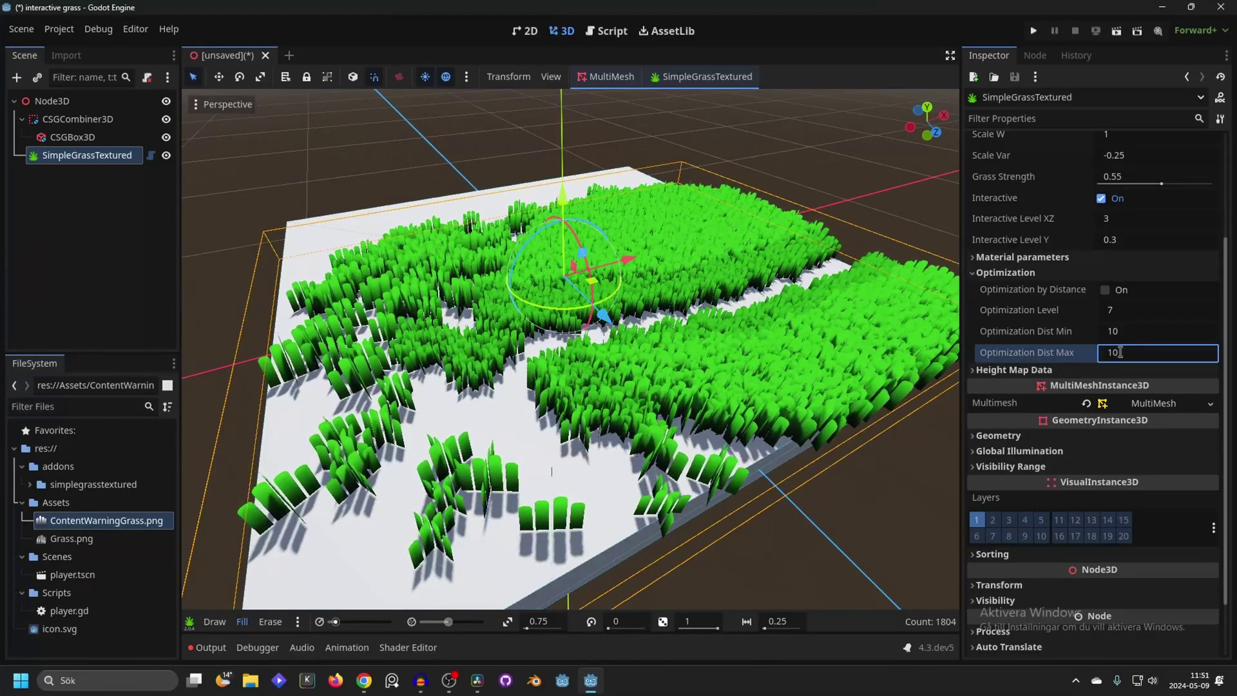
pyautogui.click(1144, 330)
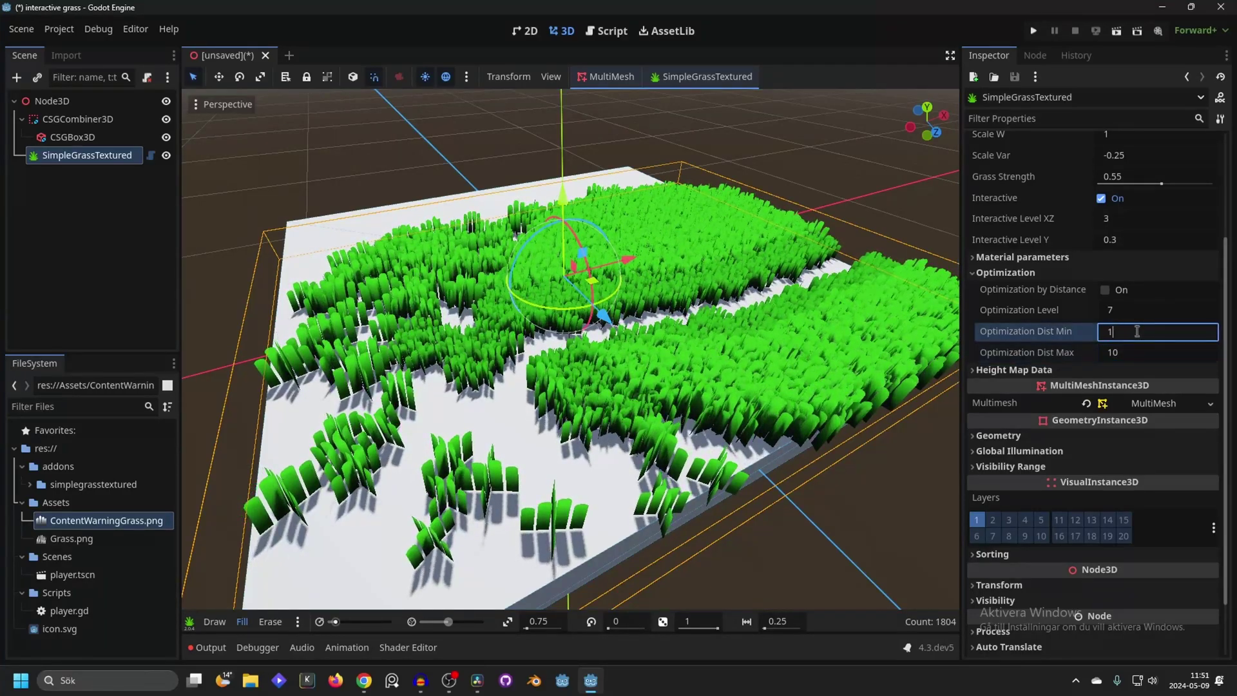
pyautogui.press('Return')
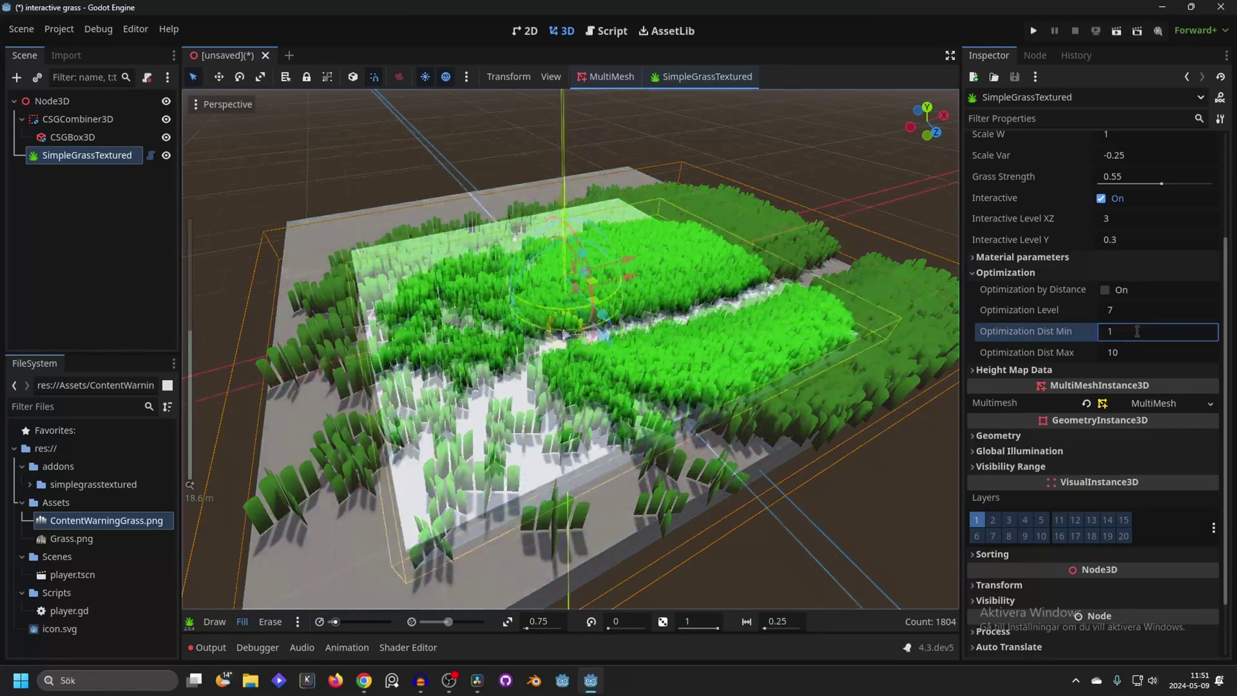
pyautogui.scroll(-20, 651, 304)
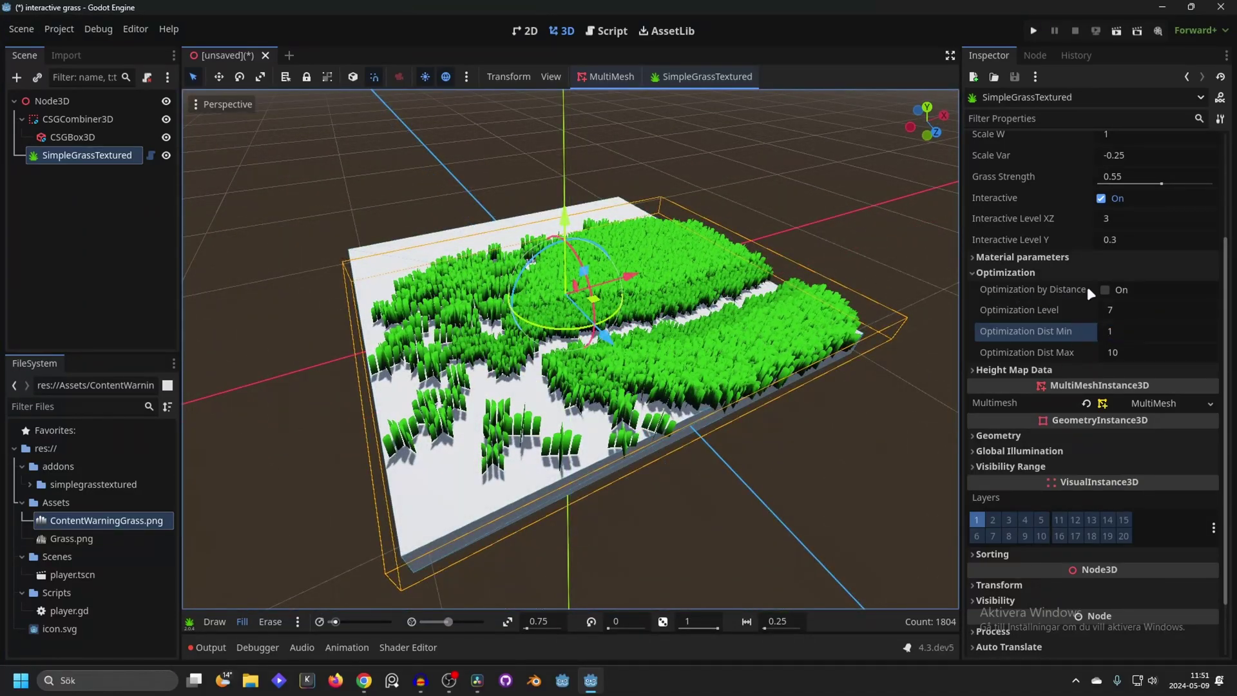
# Enable Optimization by Distance and check how the grass thins out
pyautogui.click(1104, 290)
pyautogui.scroll(6, 631, 315)
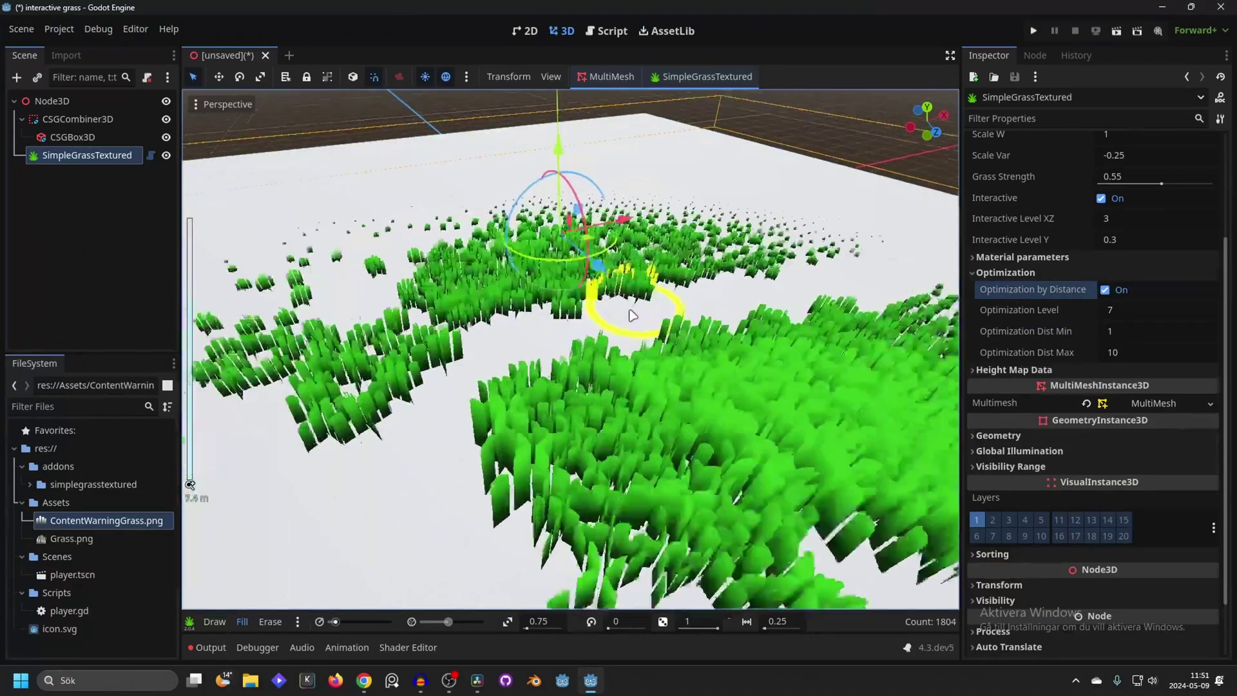
pyautogui.scroll(6, 633, 315)
pyautogui.moveTo(633, 315); pyautogui.dragTo(770, 277, button='middle')
pyautogui.scroll(-10, 769, 277)
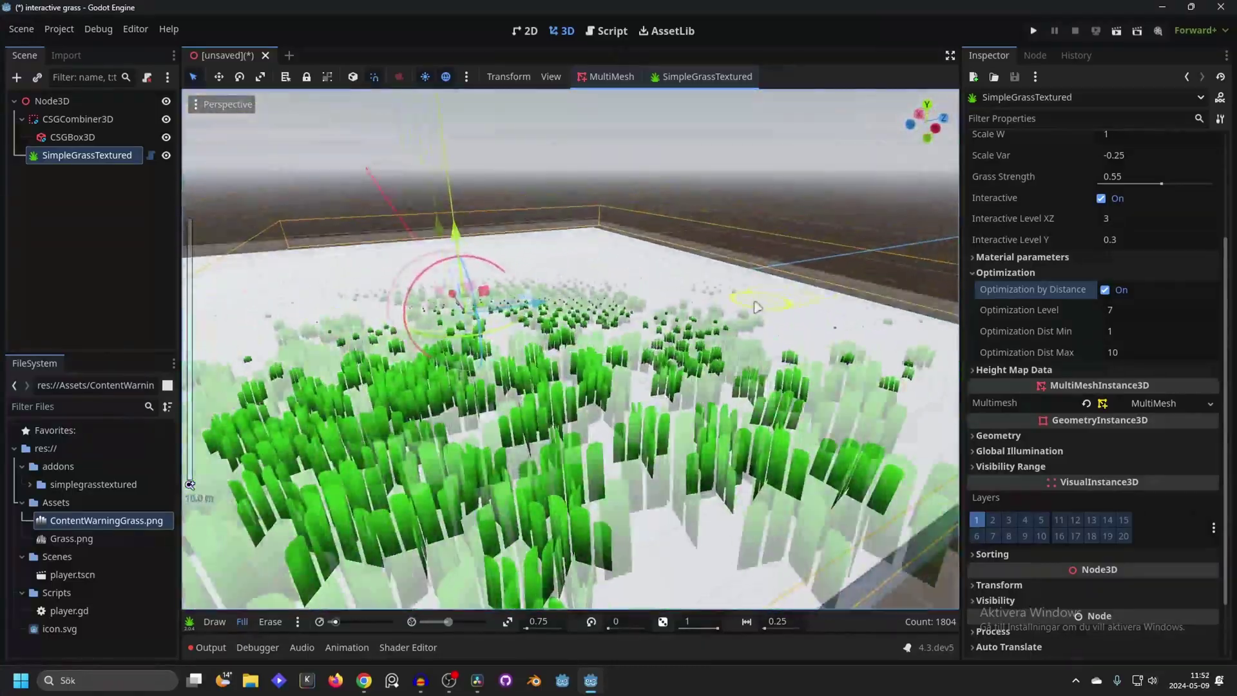
pyautogui.moveTo(757, 306); pyautogui.dragTo(415, 326, button='middle')
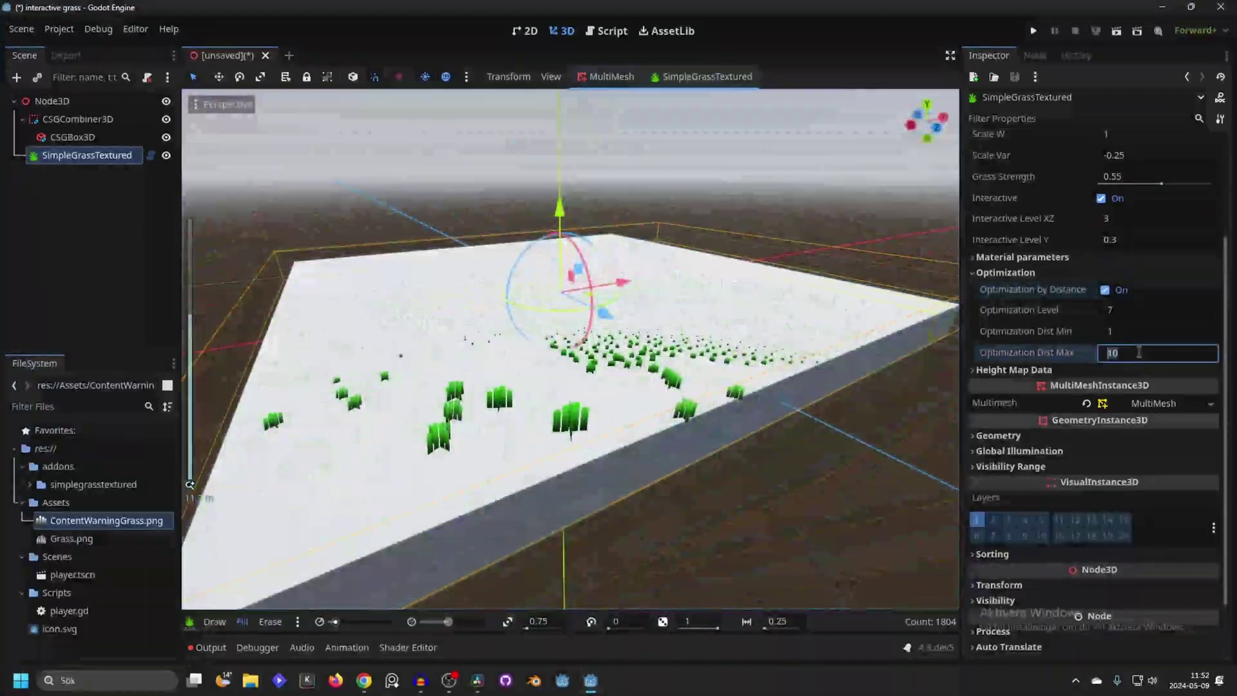
# Set Optimization Dist Max to 20 and Dist Min to 5
pyautogui.click(1139, 352)
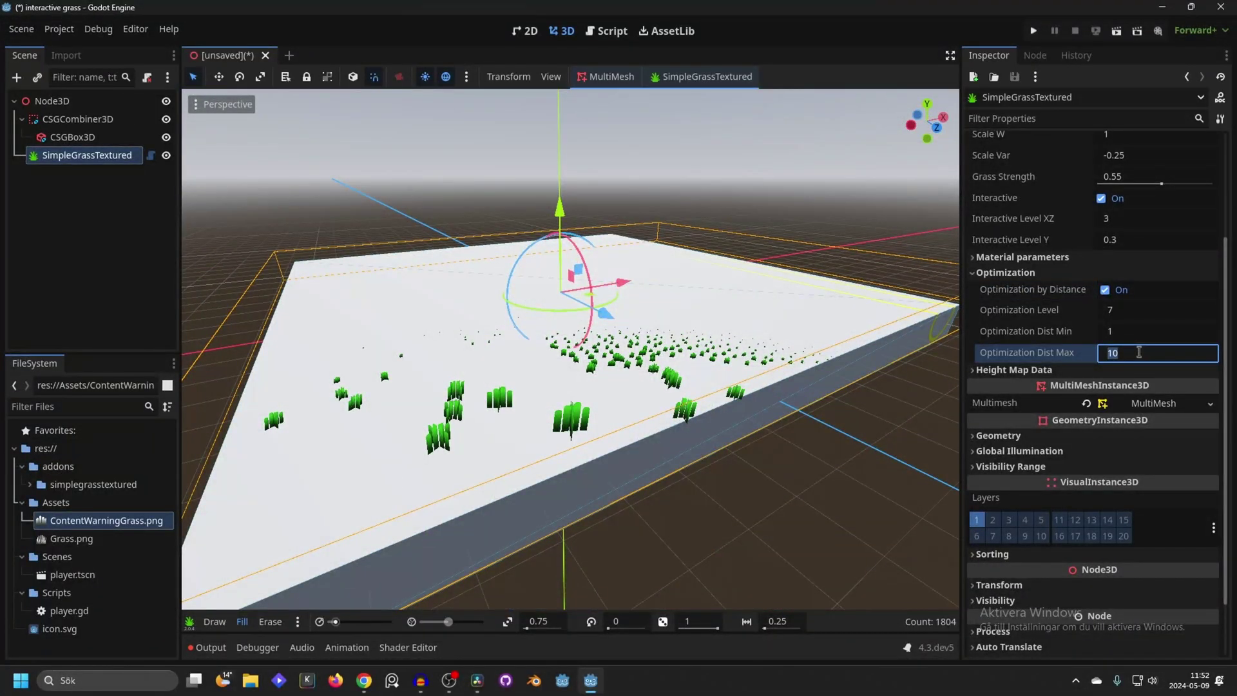
pyautogui.write('20')
pyautogui.press('Return')
pyautogui.click(1151, 331)
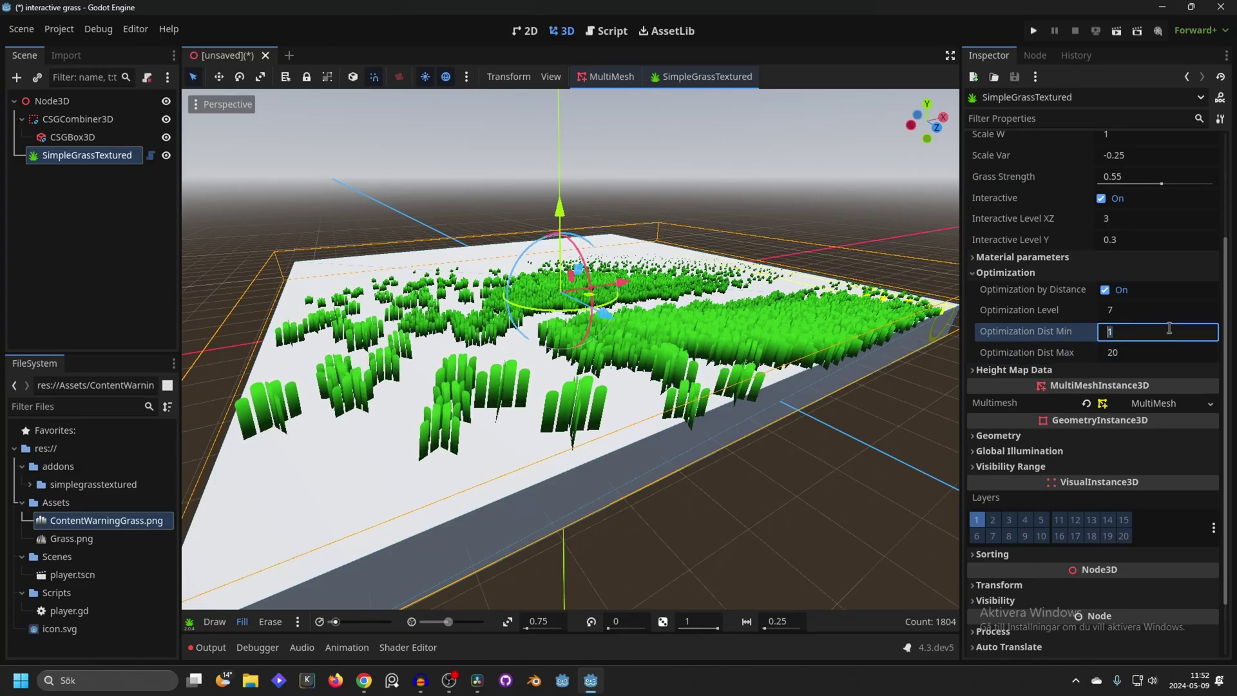
pyautogui.write('5')
pyautogui.press('Return')
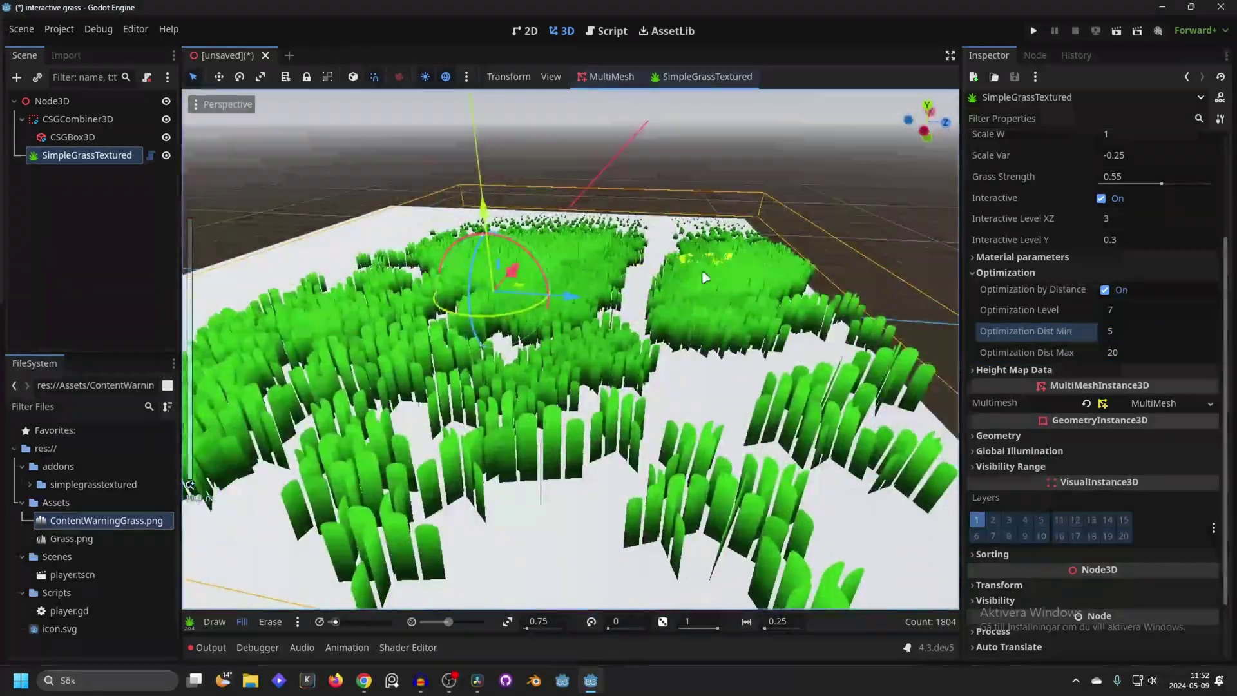
# Look over the whole grass platform and set Optimization Level to 5
pyautogui.moveTo(701, 270); pyautogui.dragTo(814, 228, button='middle')
pyautogui.scroll(5, 722, 226)
pyautogui.scroll(-10, 815, 228)
pyautogui.moveTo(531, 237); pyautogui.dragTo(400, 278, button='middle')
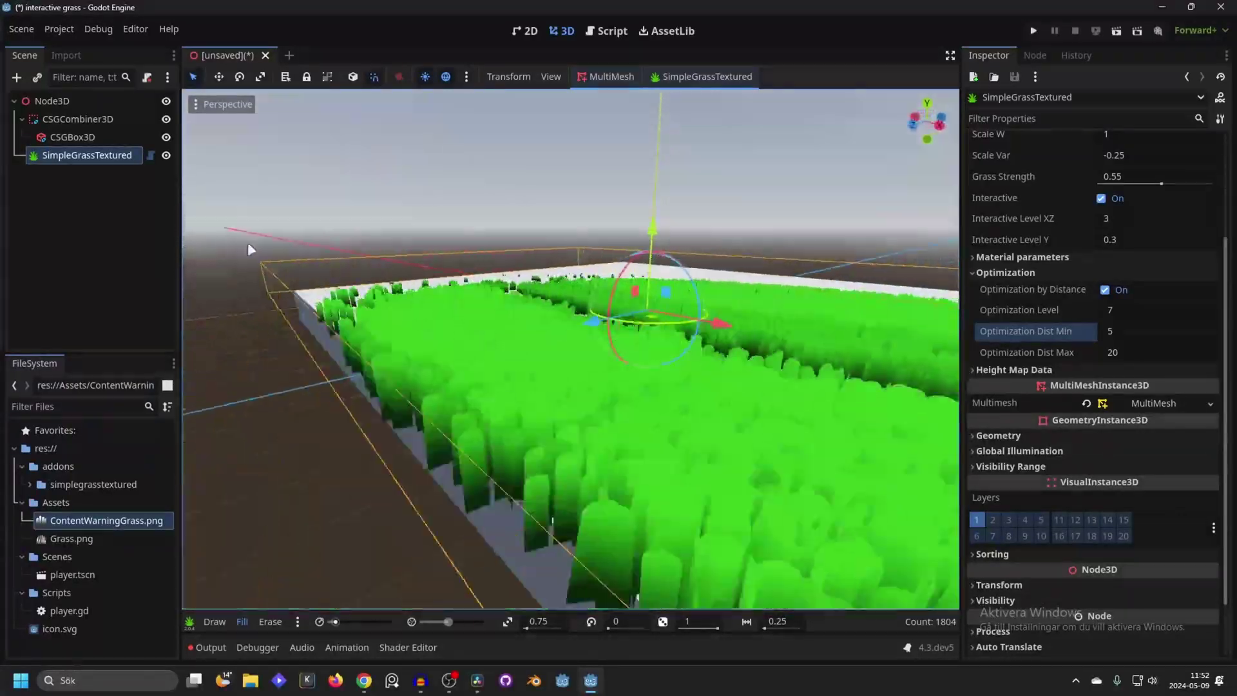
pyautogui.scroll(-5, 400, 278)
pyautogui.moveTo(567, 271); pyautogui.dragTo(676, 286, button='middle')
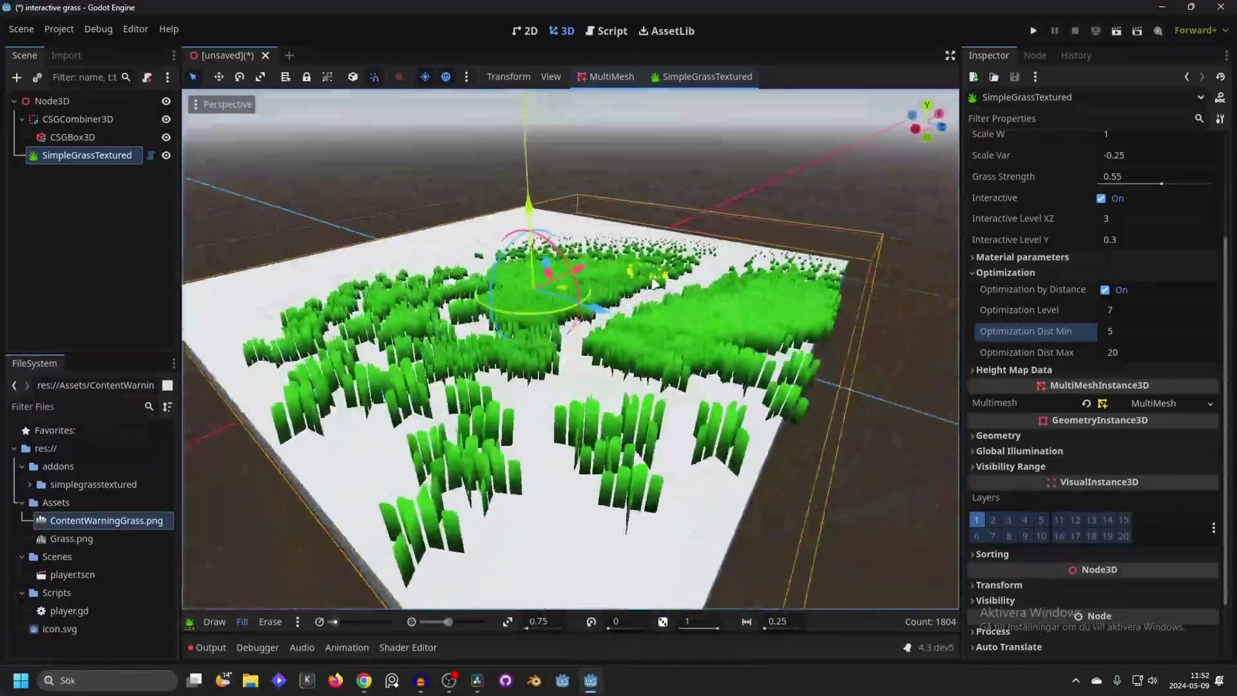
pyautogui.scroll(-4, 651, 277)
pyautogui.scroll(6, 651, 277)
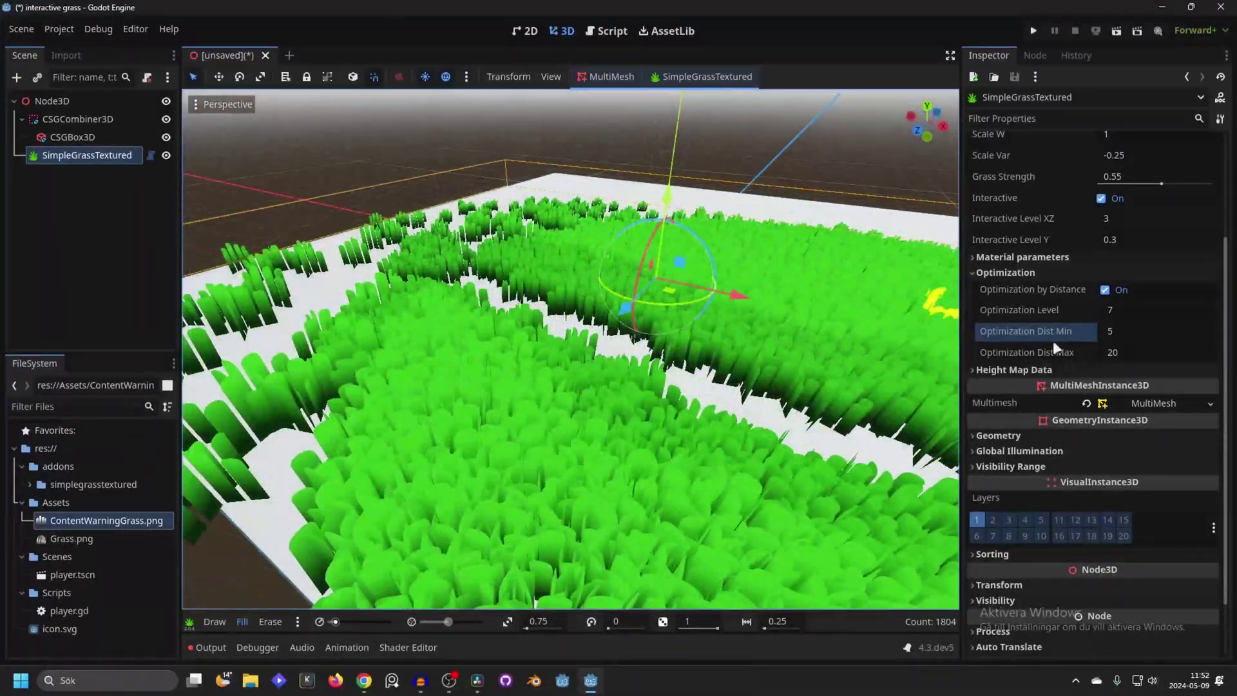
pyautogui.moveTo(1137, 311); pyautogui.dragTo(1124, 310)
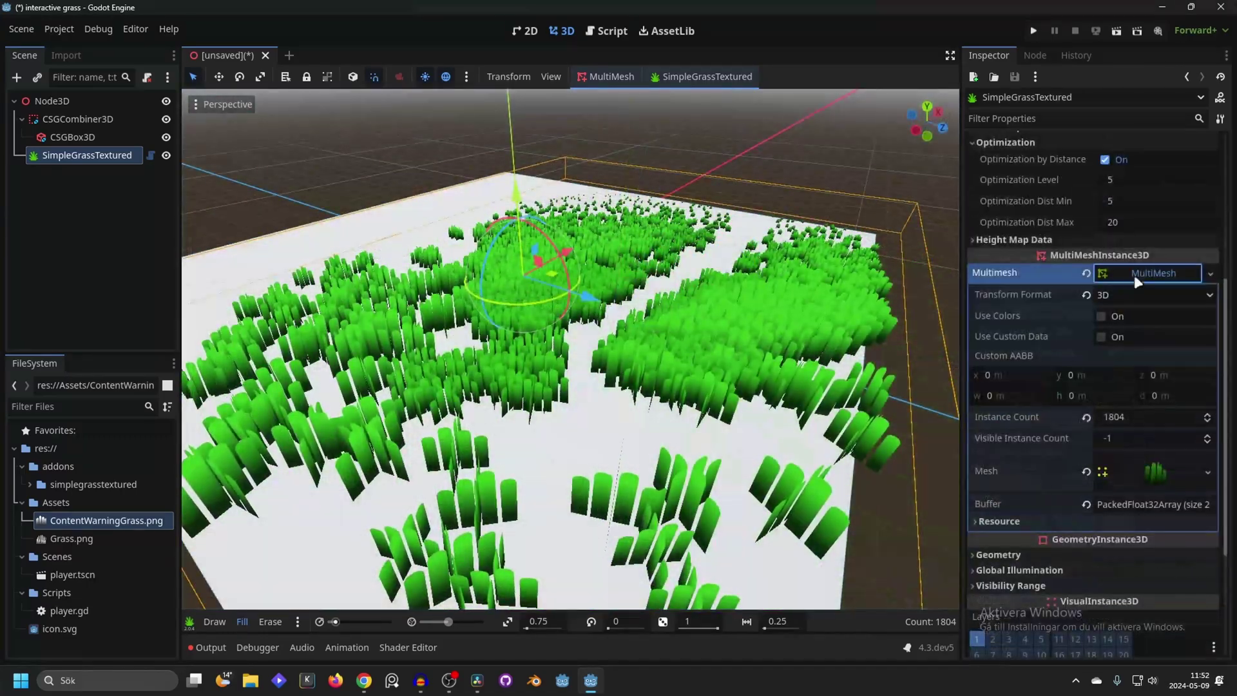
pyautogui.scroll(-4, 1041, 396)
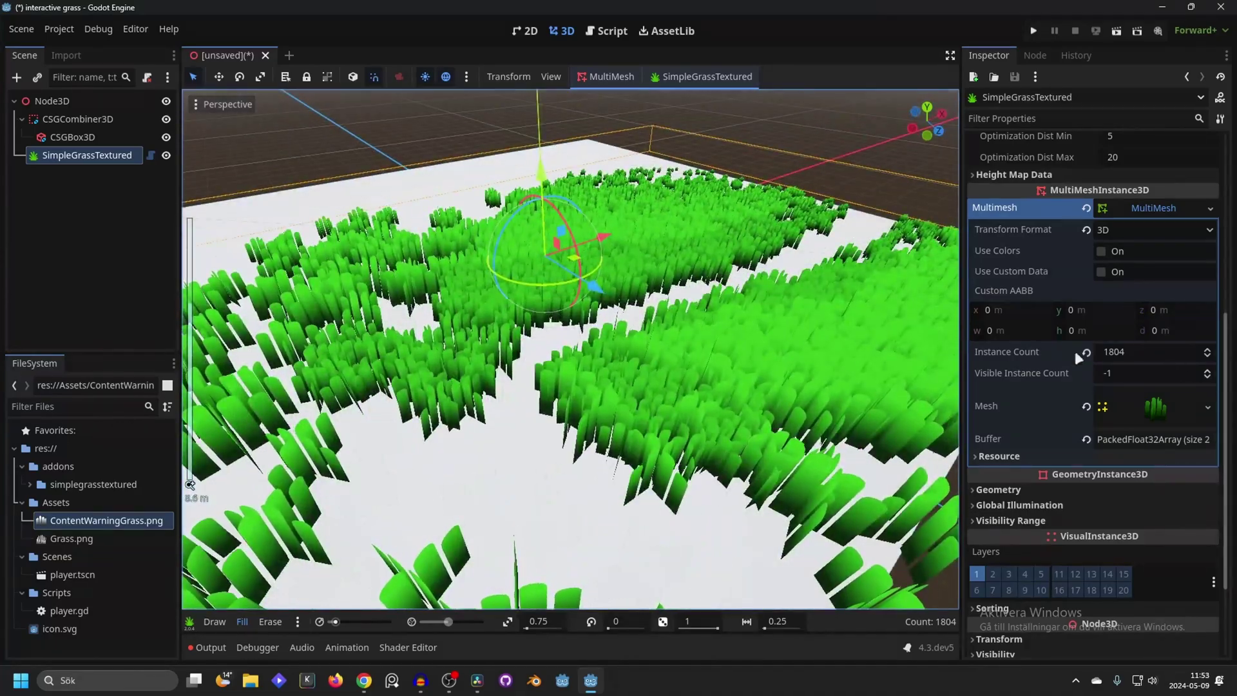
pyautogui.scroll(6, 527, 375)
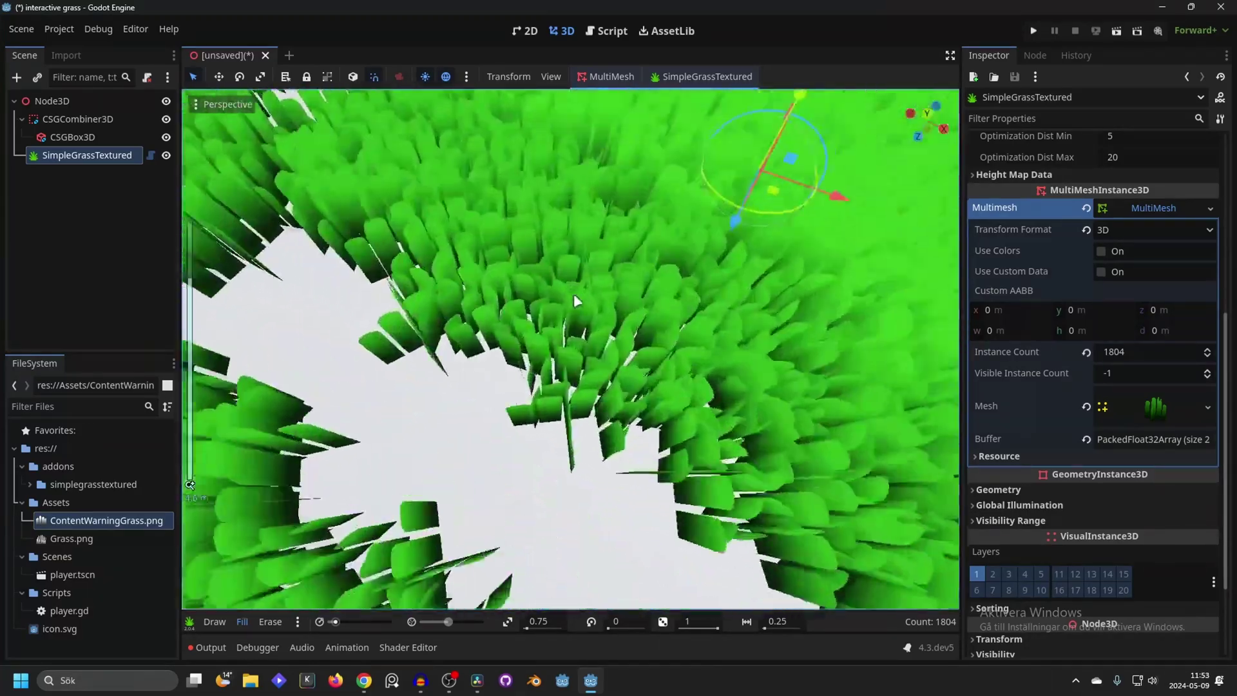
pyautogui.scroll(-8, 620, 266)
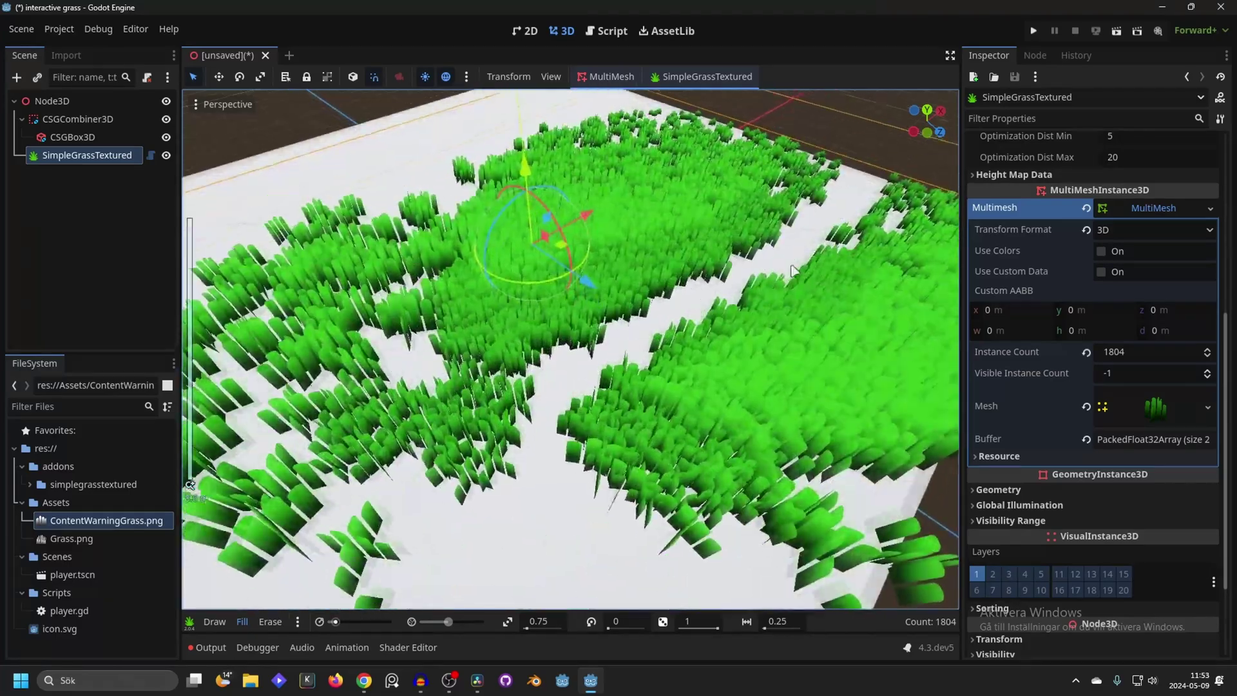
pyautogui.moveTo(696, 312); pyautogui.dragTo(668, 243, button='middle')
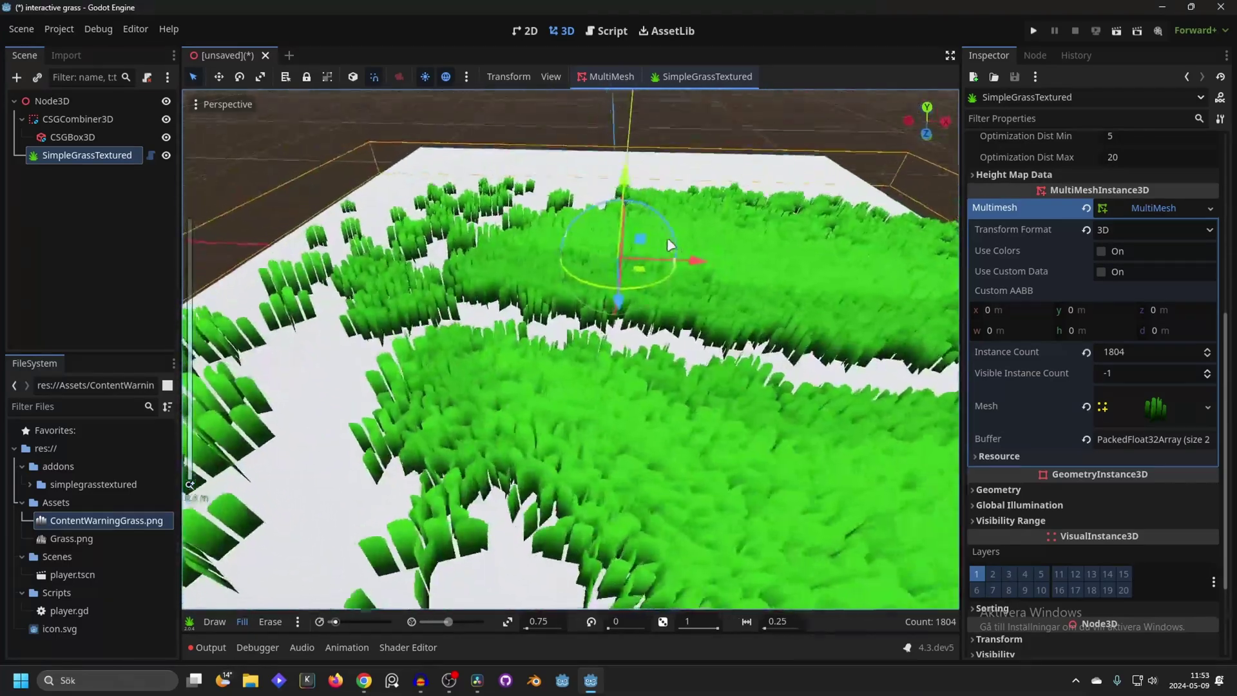
pyautogui.scroll(-4, 749, 225)
pyautogui.moveTo(749, 224); pyautogui.dragTo(881, 317, button='middle')
pyautogui.scroll(3, 881, 317)
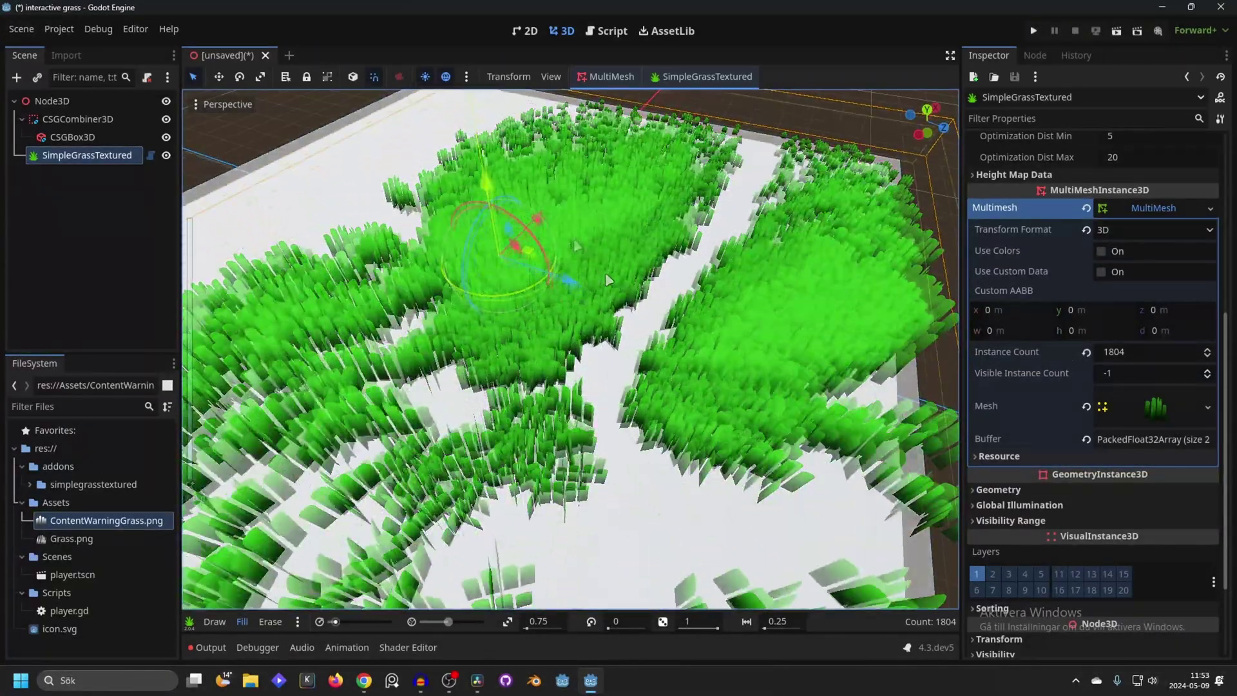
pyautogui.scroll(5, 1044, 276)
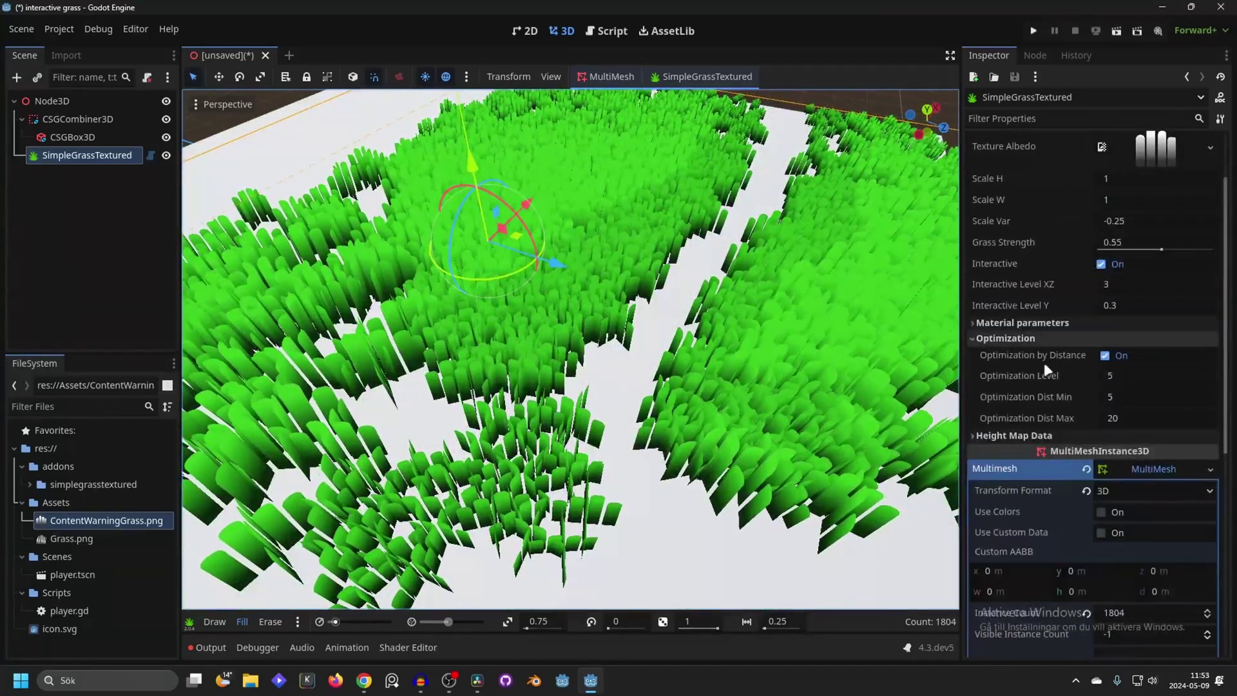
pyautogui.scroll(-3, 1043, 362)
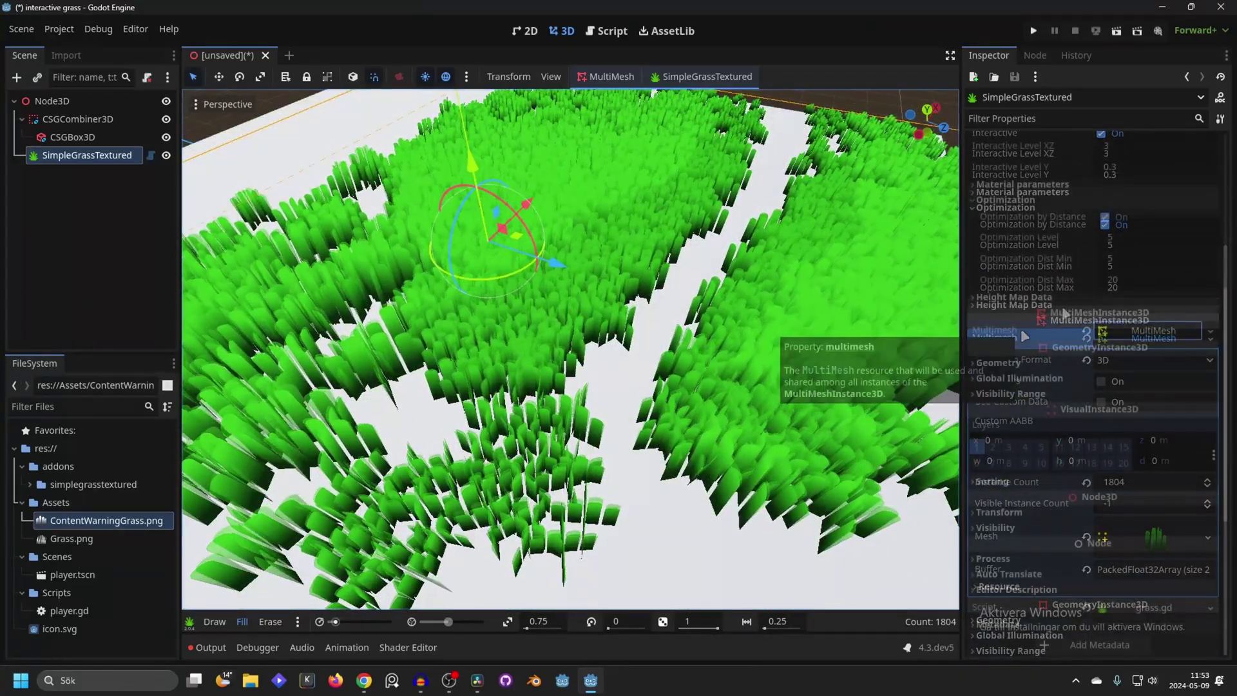
pyautogui.scroll(4, 1025, 334)
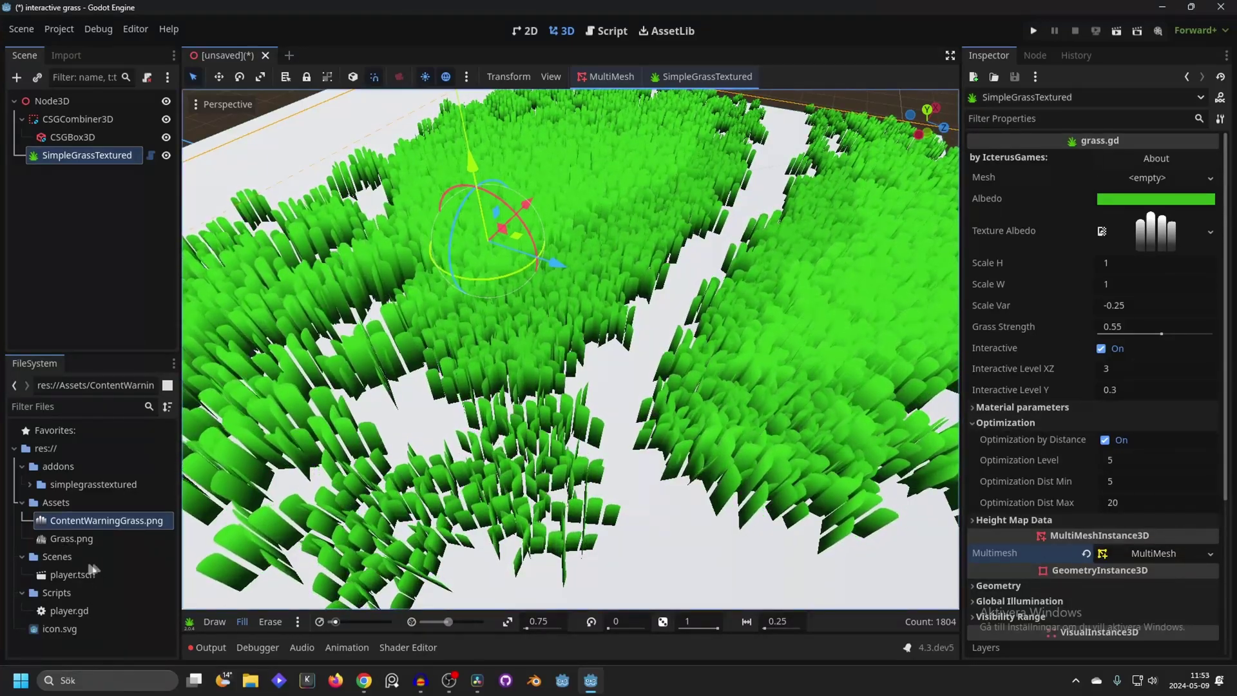
# Set the grass brush radius to 10 and paint dense grass across the CSG box floor
pyautogui.scroll(-5, 522, 266)
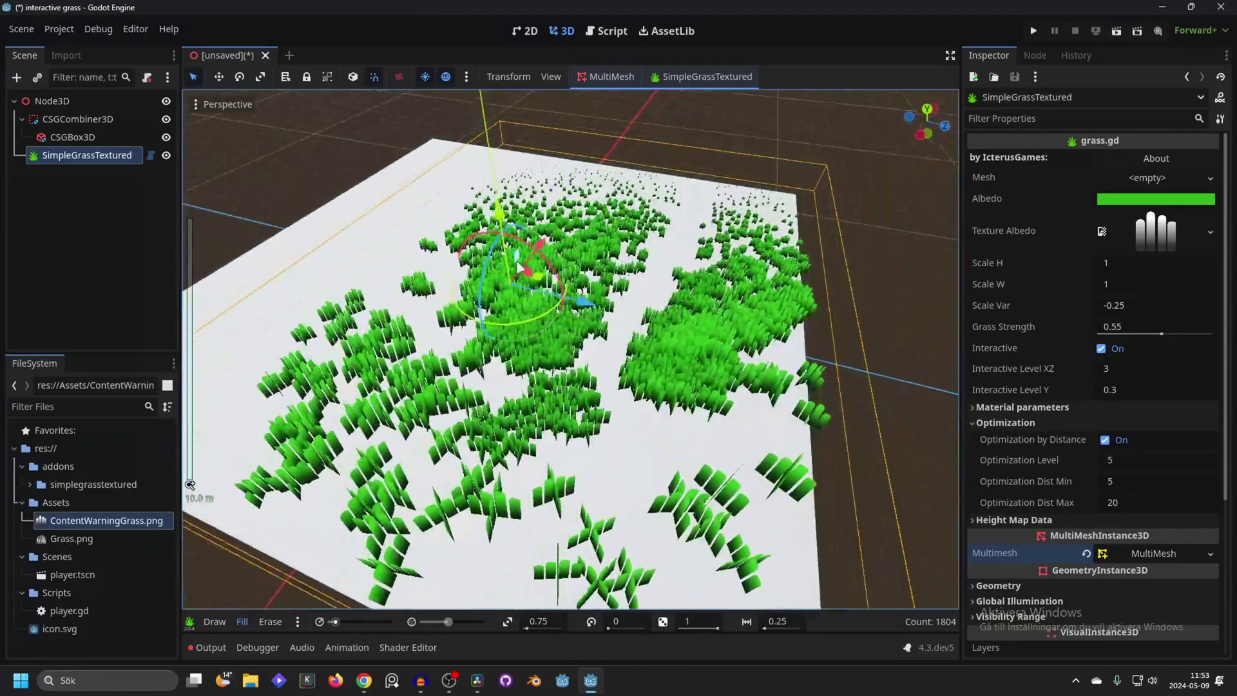
pyautogui.scroll(-4, 522, 267)
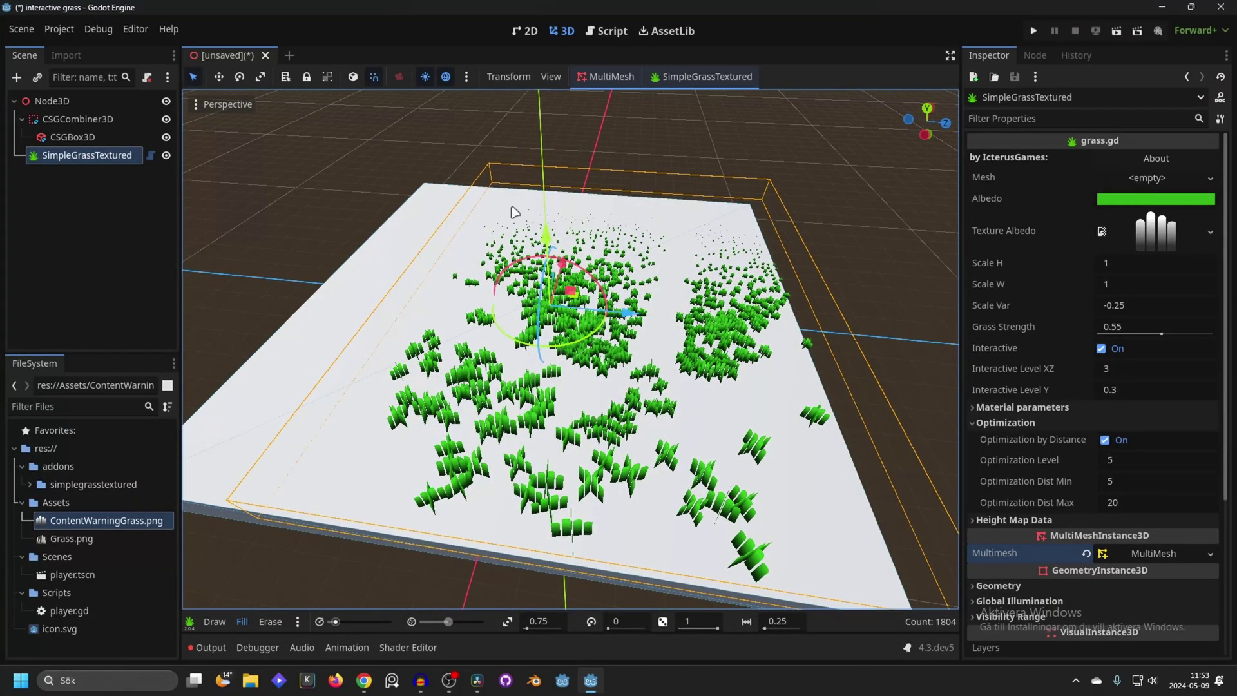
pyautogui.moveTo(338, 623); pyautogui.dragTo(438, 614)
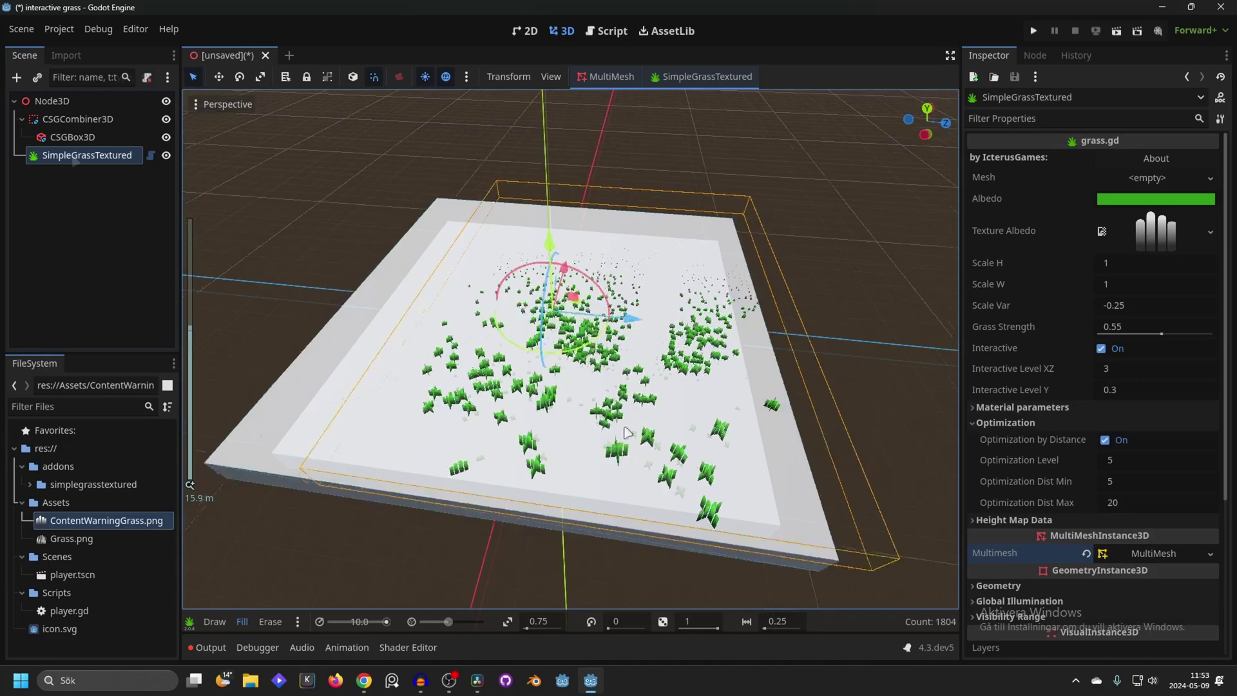
pyautogui.keyDown('ctrl'); pyautogui.click(71, 154); pyautogui.keyUp('ctrl')
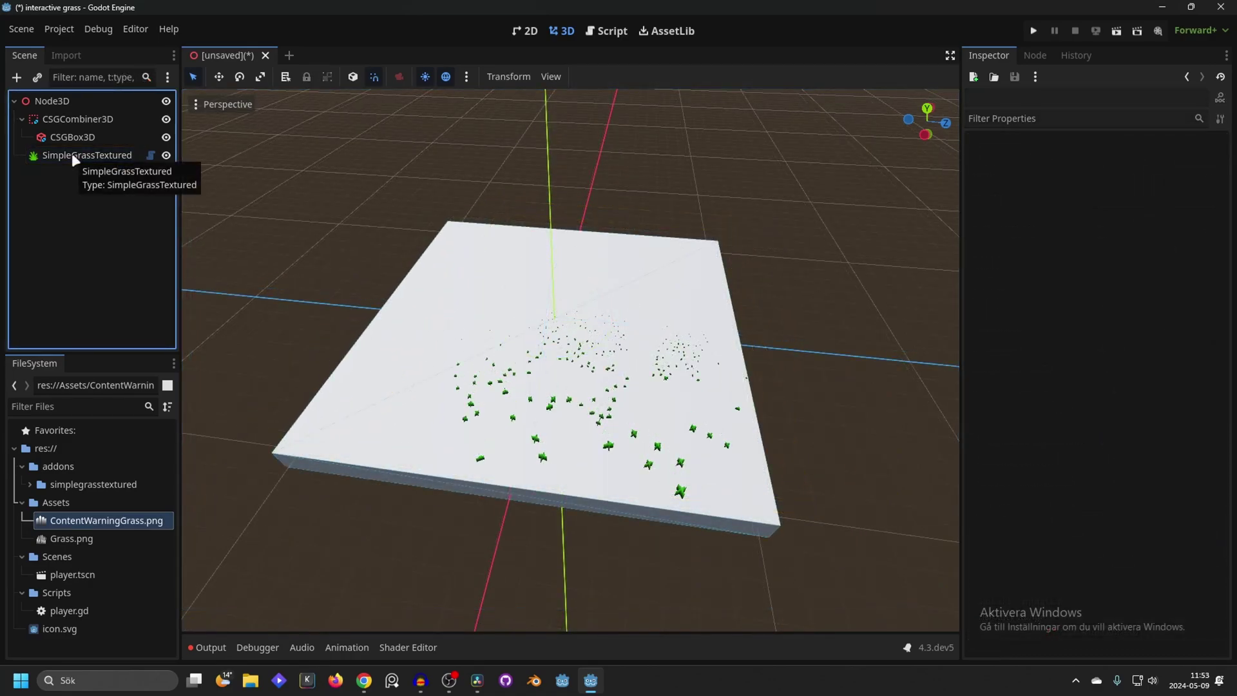
pyautogui.click(71, 155)
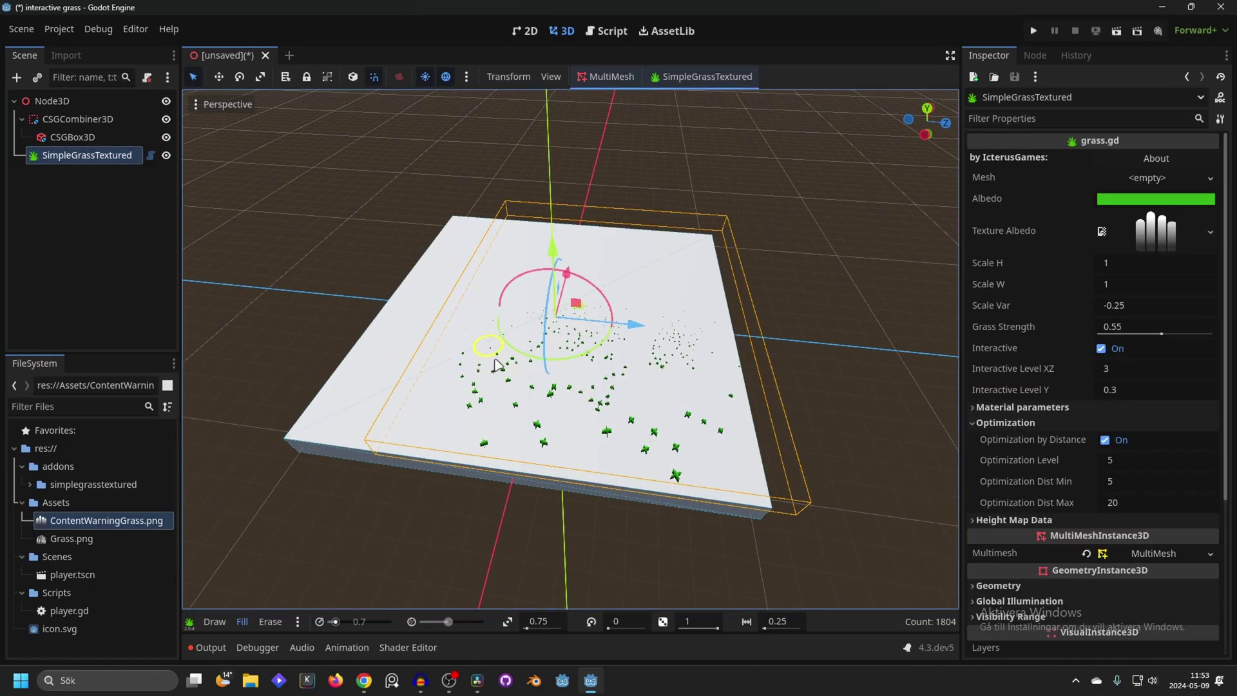
pyautogui.moveTo(489, 276)
pyautogui.mouseDown()
pyautogui.moveTo(567, 361)
pyautogui.moveTo(691, 265)
pyautogui.mouseUp()
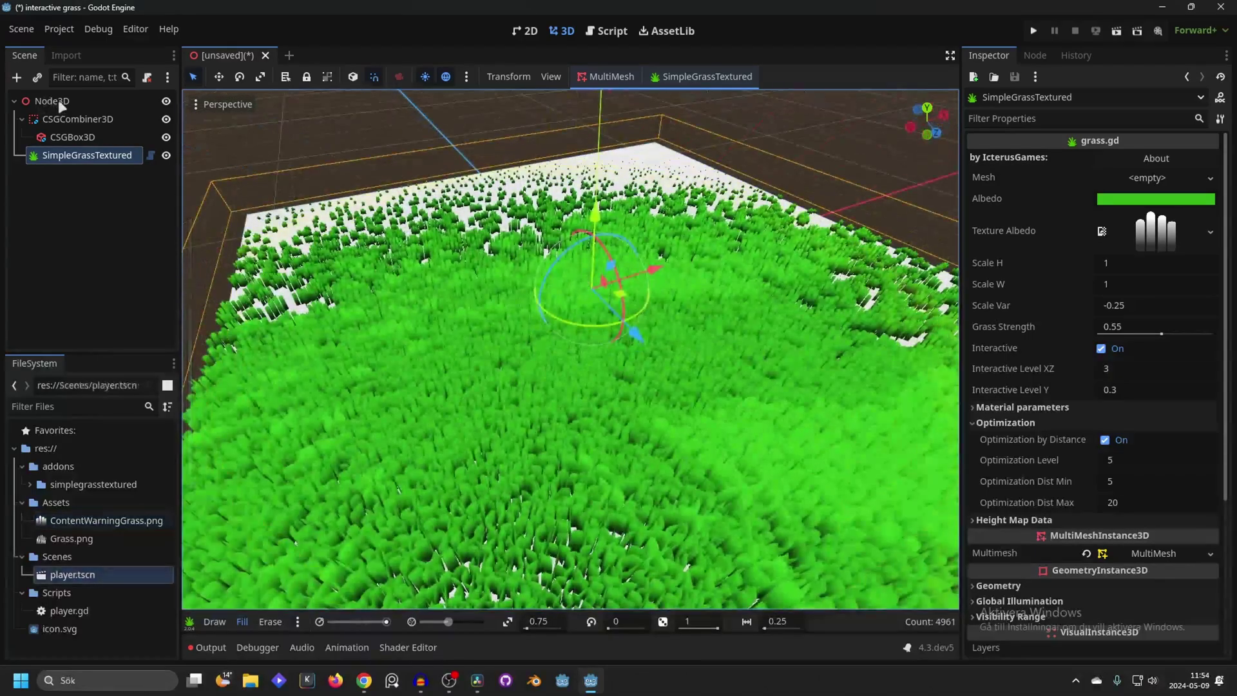
# Add player.tscn to the level as a child of the root Node3D
pyautogui.click(58, 101)
pyautogui.moveTo(72, 574); pyautogui.dragTo(58, 101)
pyautogui.click(67, 138)
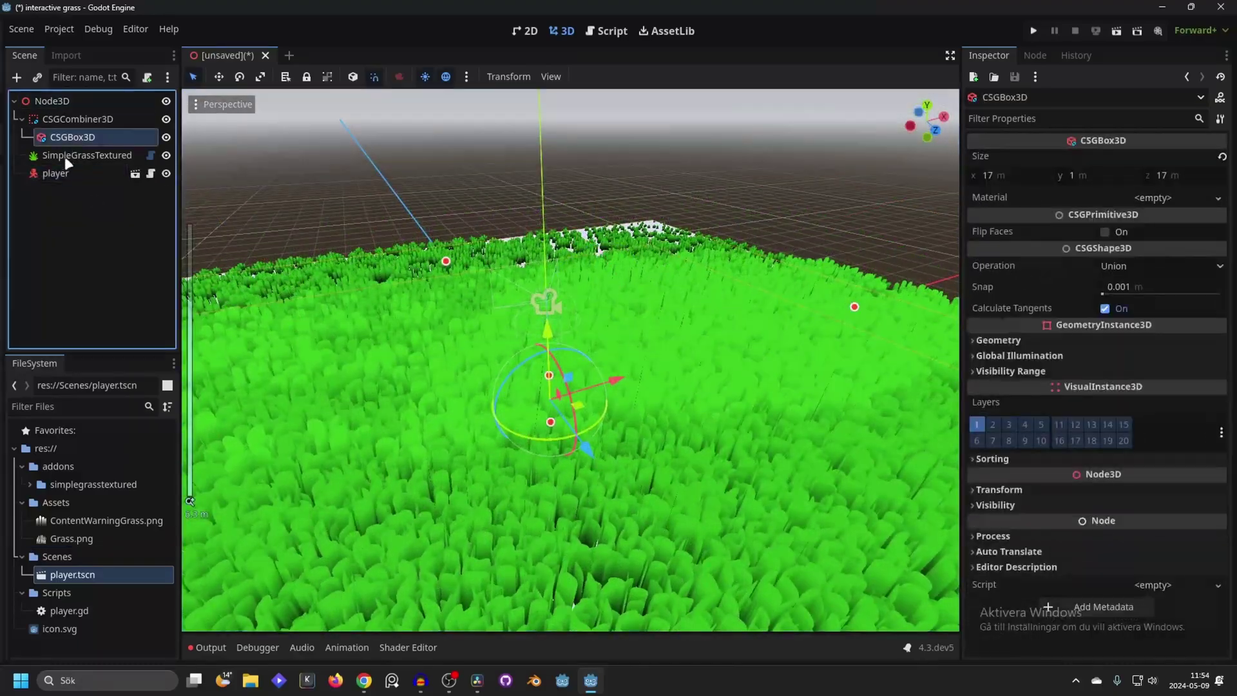
# Set the SimpleGrassTextured blade Scale W and Scale H to 0.5
pyautogui.click(68, 157)
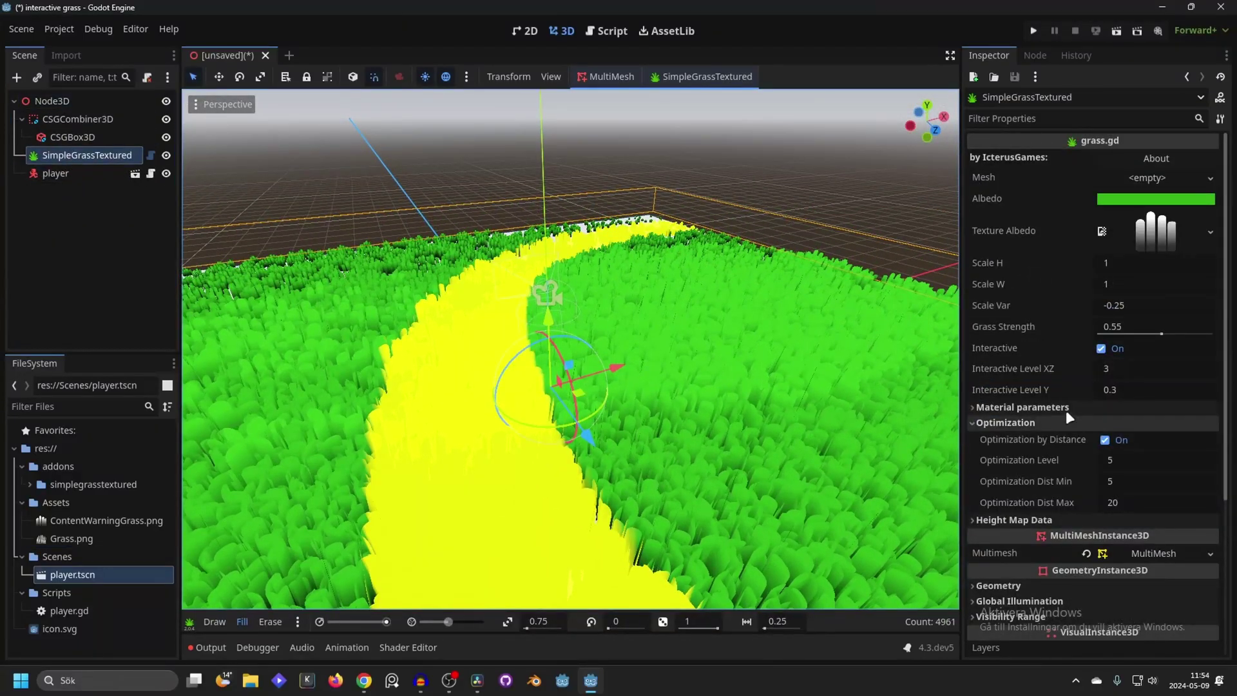
pyautogui.click(1127, 283)
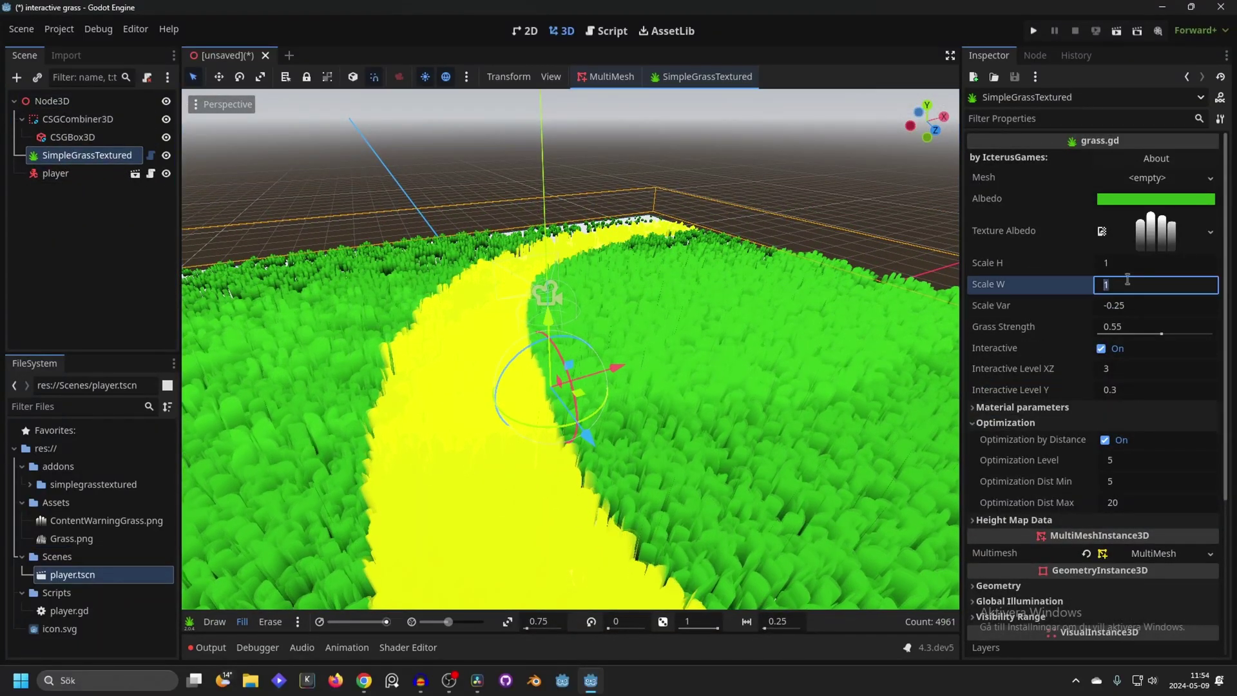
pyautogui.write('0.5')
pyautogui.click(1130, 263)
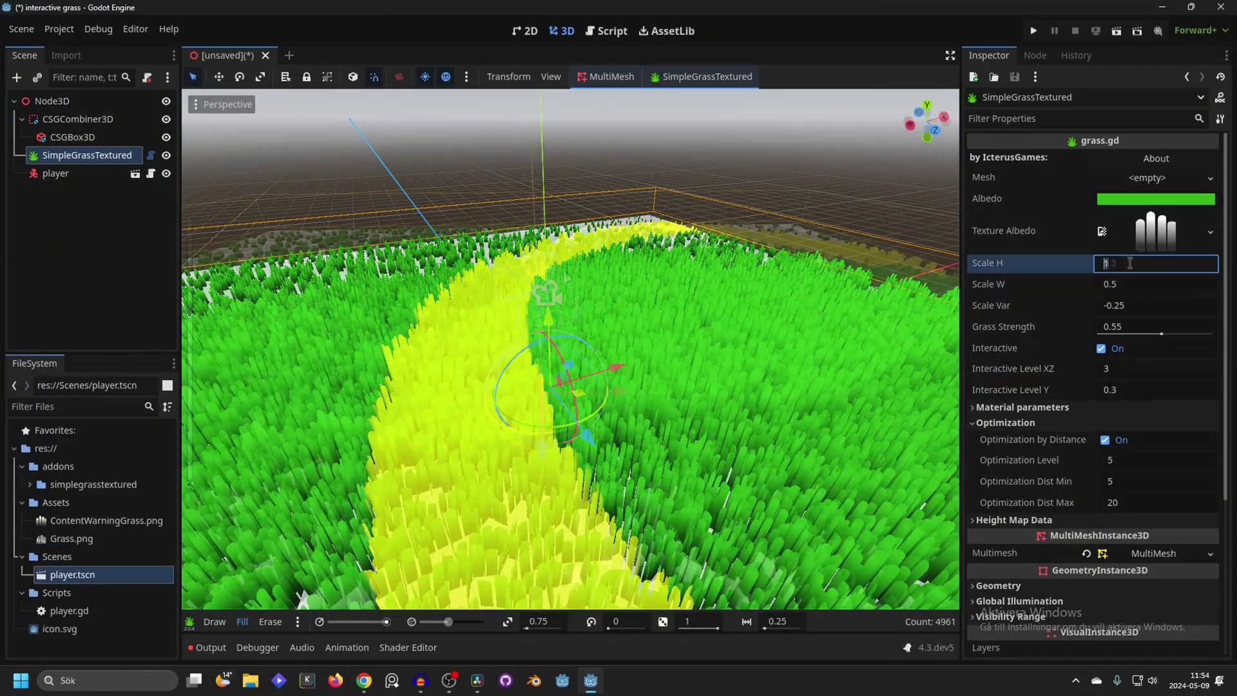
pyautogui.write('0.5')
pyautogui.press('Return')
pyautogui.scroll(4, 544, 261)
pyautogui.moveTo(618, 277); pyautogui.dragTo(516, 271, button='middle')
pyautogui.click(1139, 502)
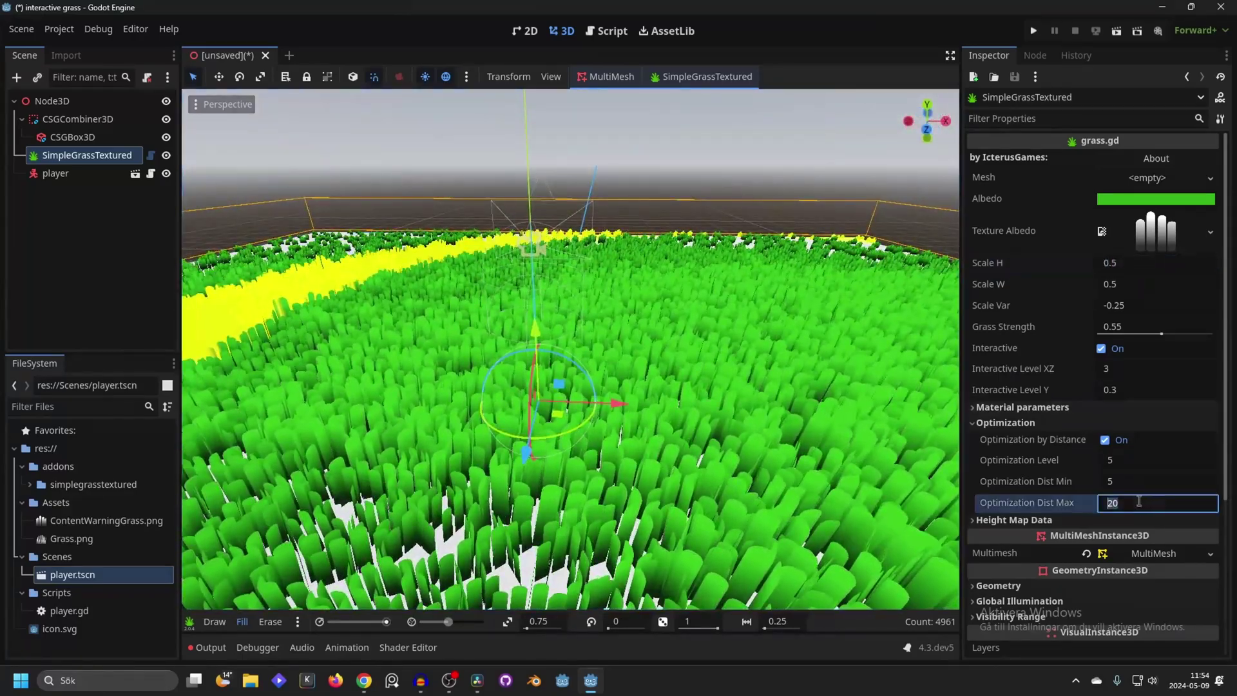
# Set the grass Optimization Dist Max to 50 and Dist Min to 20
pyautogui.write('50')
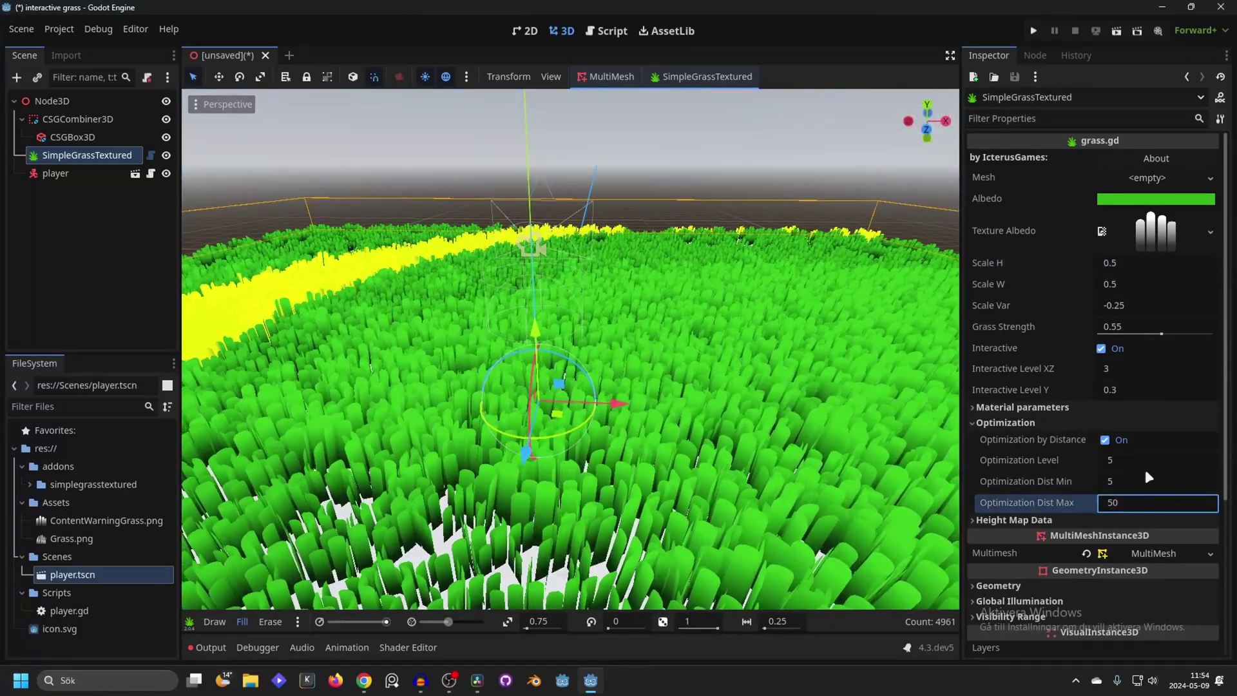
pyautogui.click(1144, 480)
pyautogui.write('20')
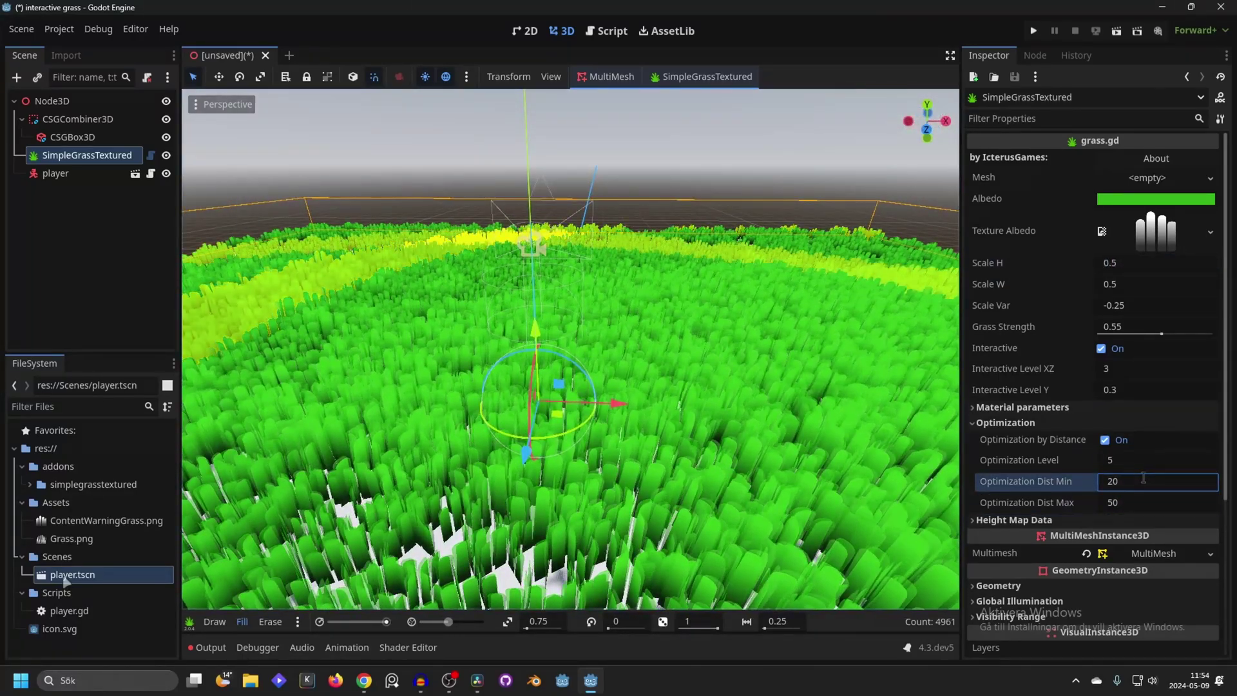
# Attach node_3d.gd to the root Node3D, calling SimpleGrass.set_interactive(true) in _ready
pyautogui.click(107, 108)
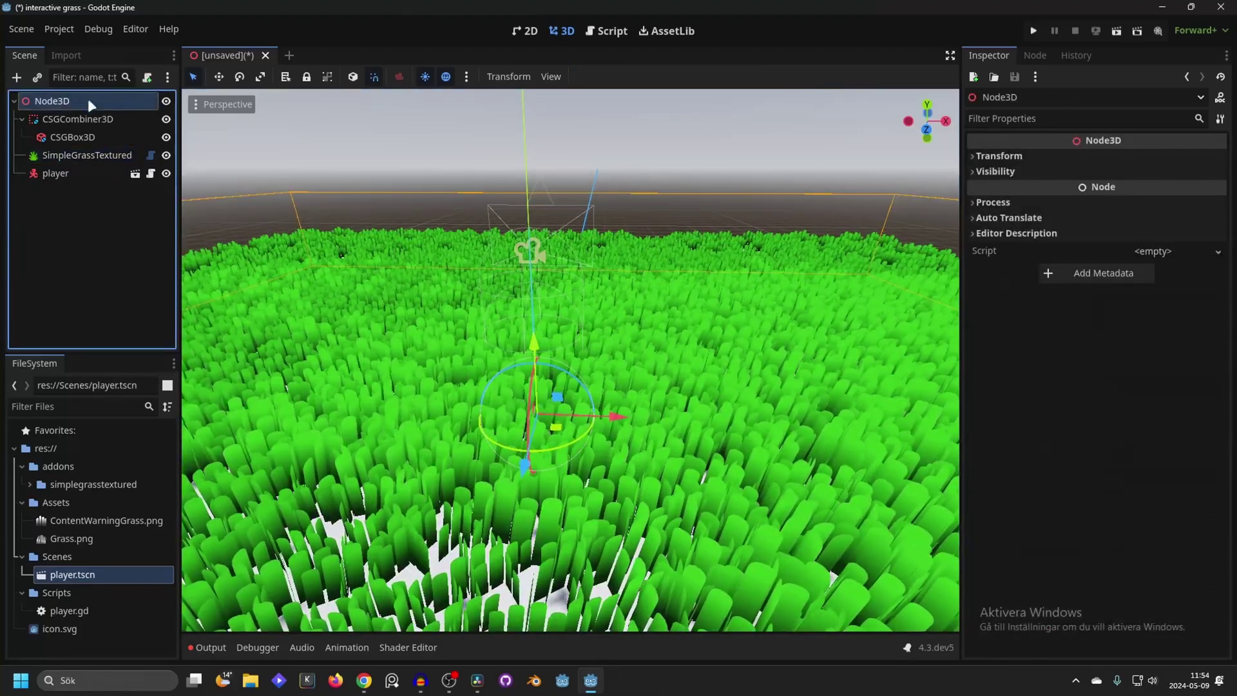
pyautogui.click(147, 79)
pyautogui.click(562, 453)
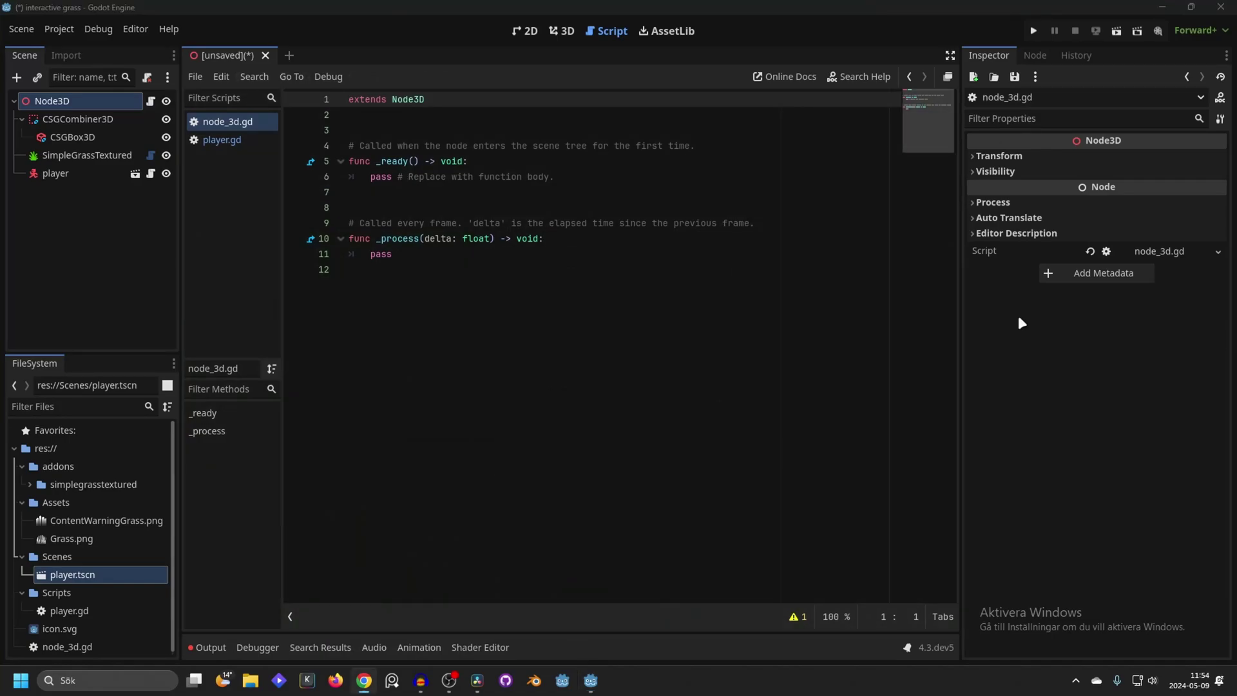
pyautogui.moveTo(554, 176); pyautogui.dragTo(371, 178)
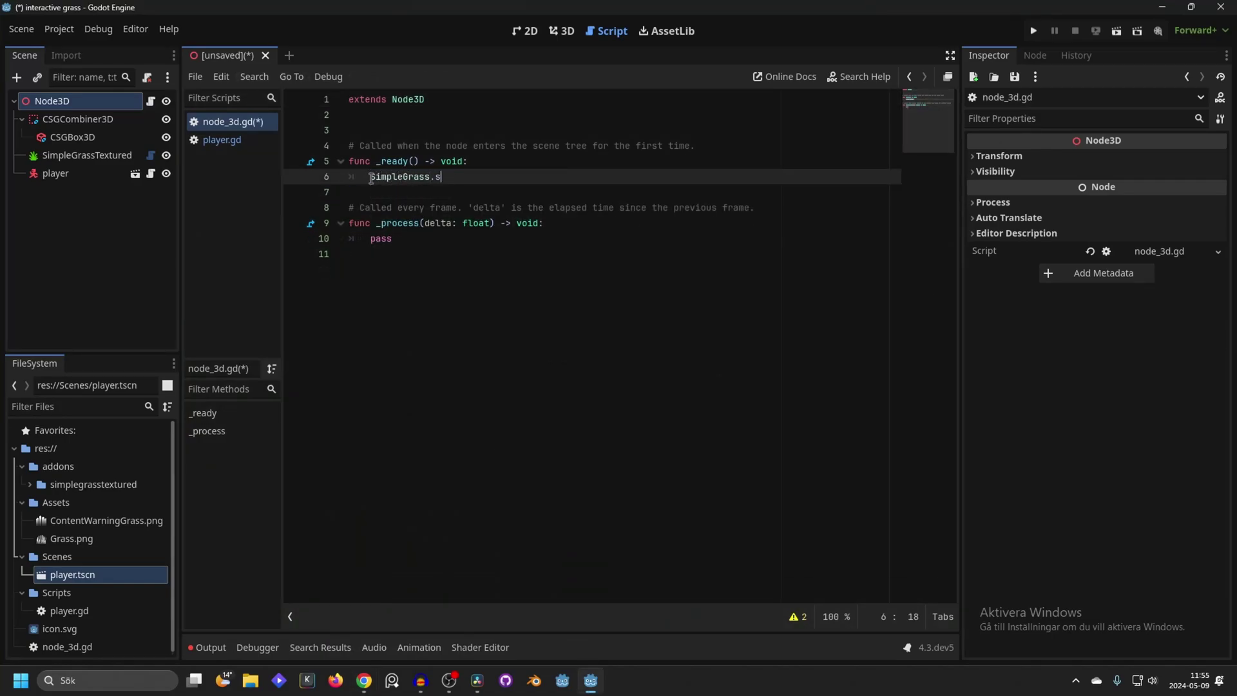
pyautogui.write('_inter')
pyautogui.press('Return')
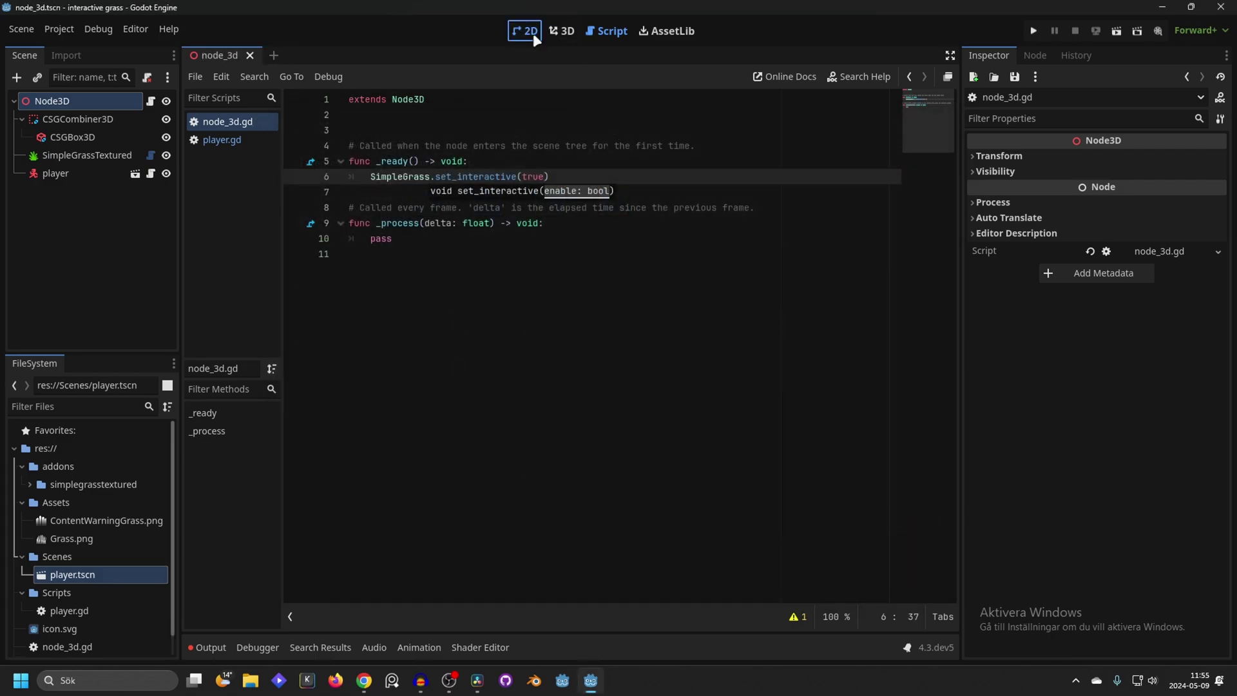
# Return from the script editor to the 3D view of the grass field
pyautogui.click(537, 33)
pyautogui.click(562, 31)
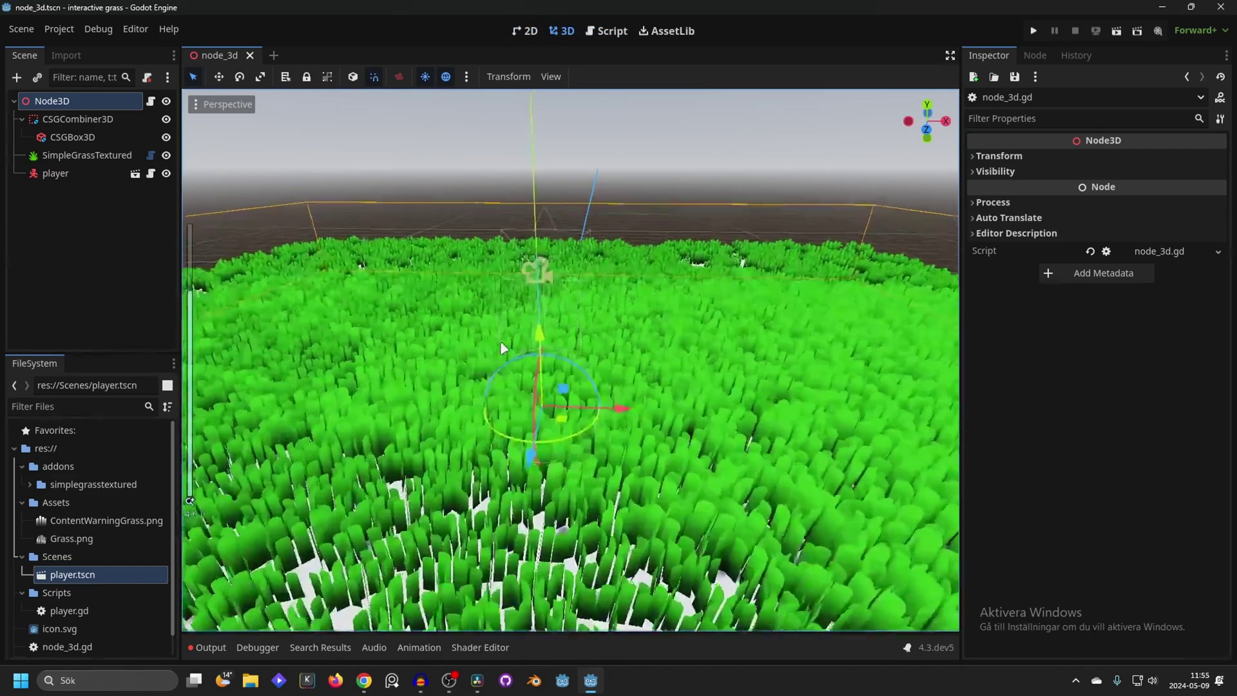
pyautogui.moveTo(506, 342); pyautogui.dragTo(406, 357, button='middle')
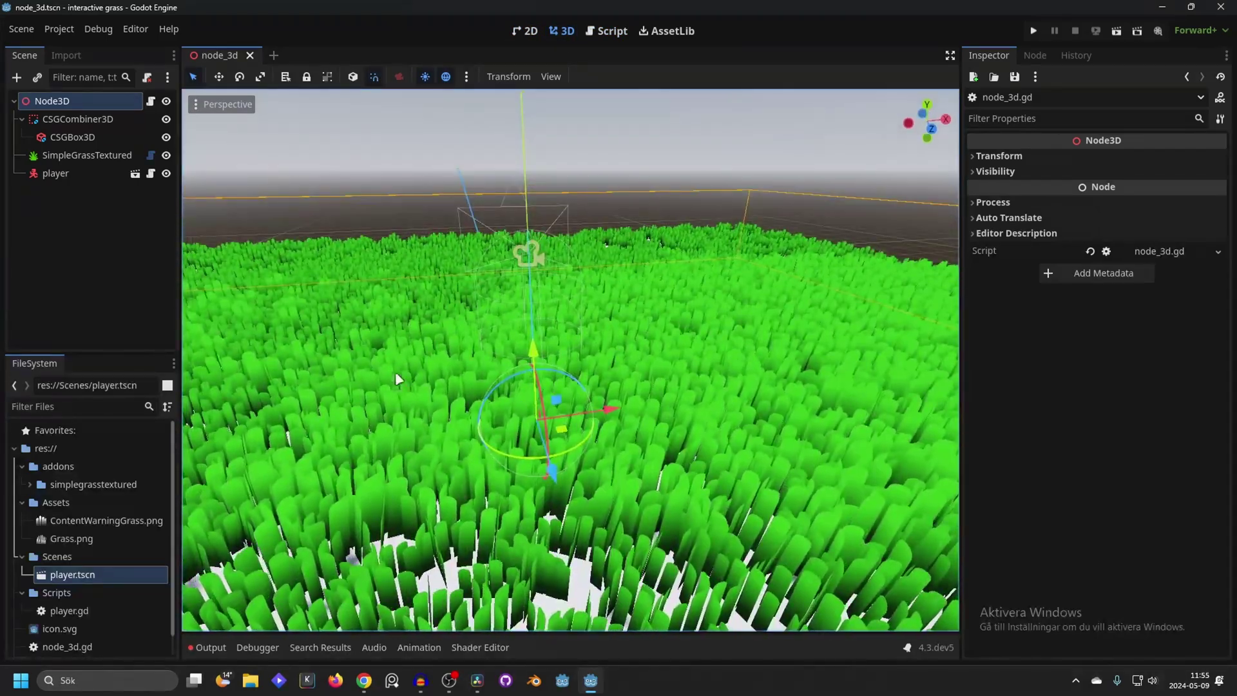
# Open player.tscn and inspect its standing and crouching collision shapes
pyautogui.click(135, 174)
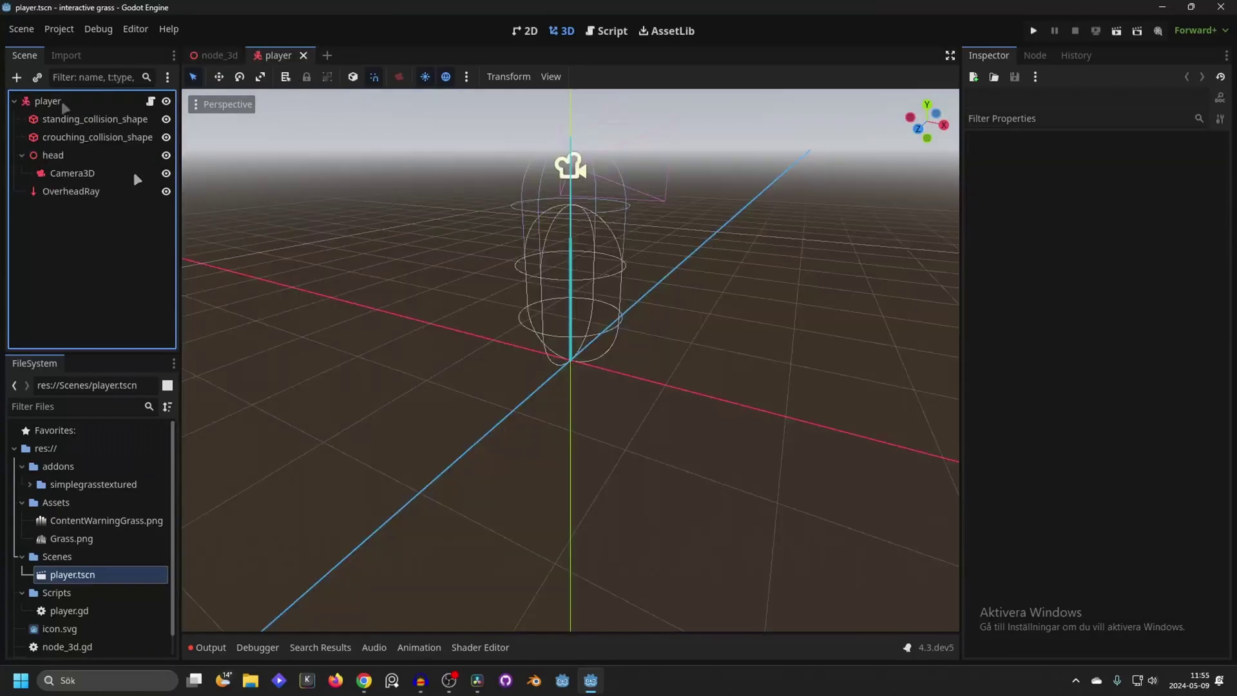
pyautogui.click(61, 102)
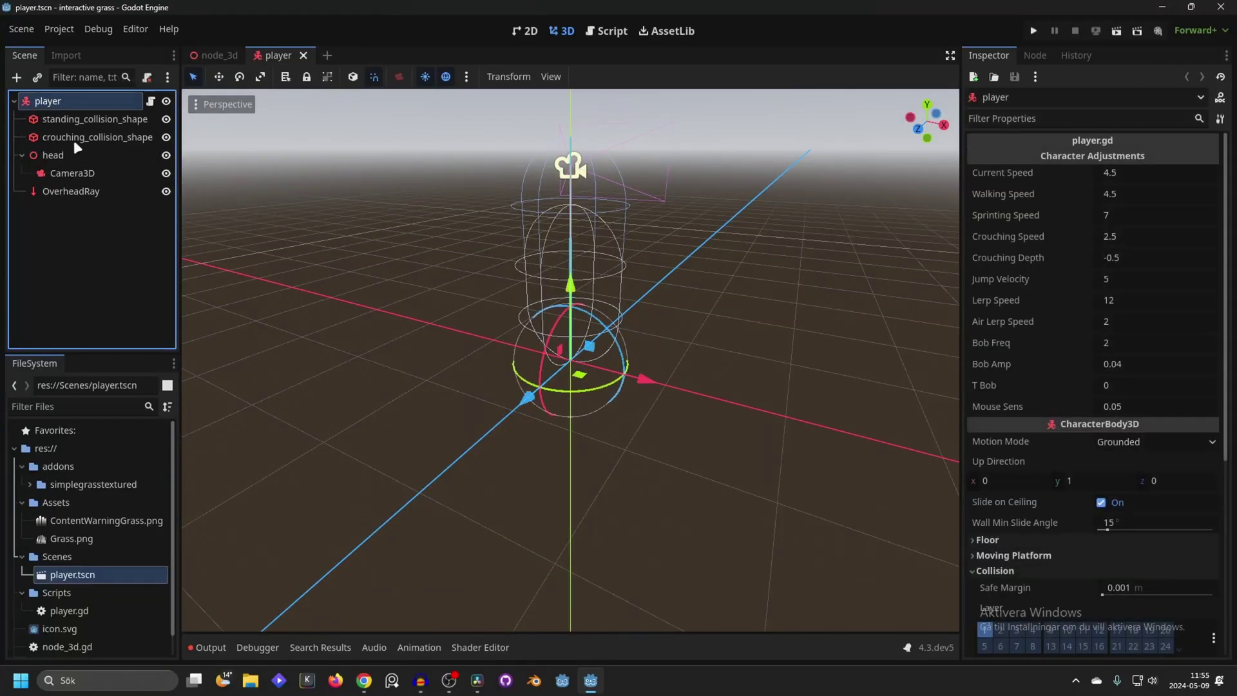
pyautogui.click(75, 119)
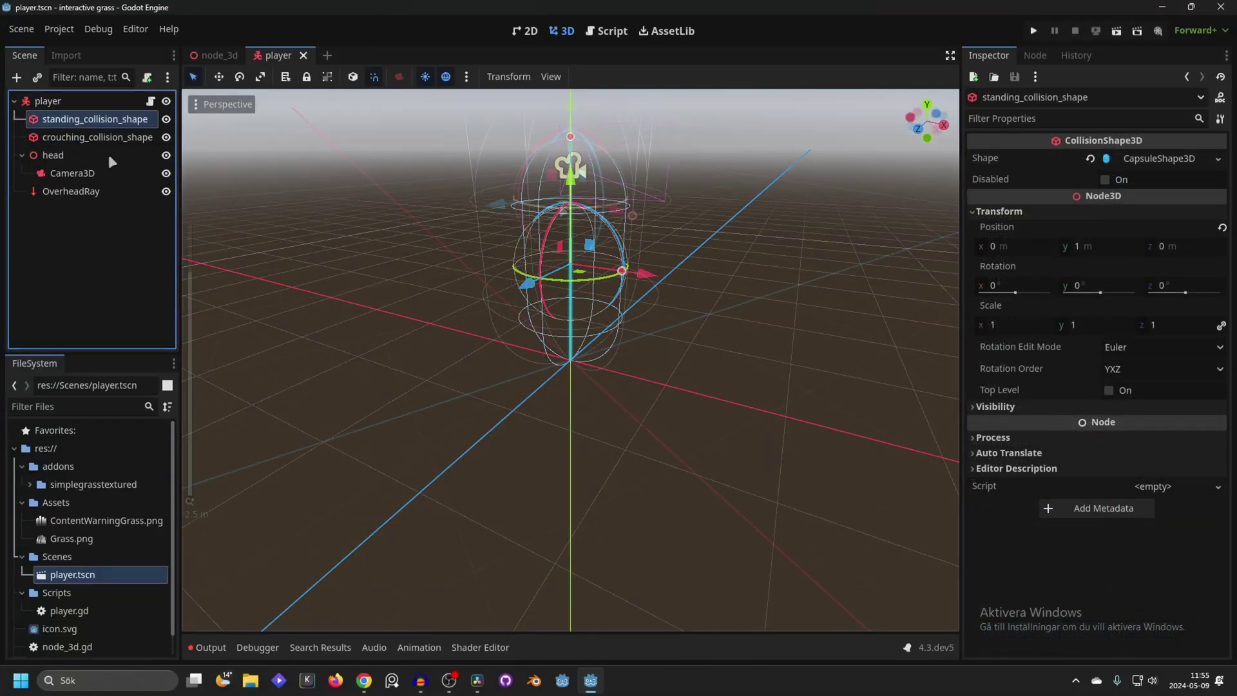
pyautogui.moveTo(413, 232); pyautogui.dragTo(335, 250, button='middle')
pyautogui.scroll(3, 335, 250)
pyautogui.click(60, 136)
pyautogui.scroll(3, 575, 240)
pyautogui.moveTo(574, 239); pyautogui.dragTo(644, 255, button='middle')
pyautogui.scroll(-2, 644, 255)
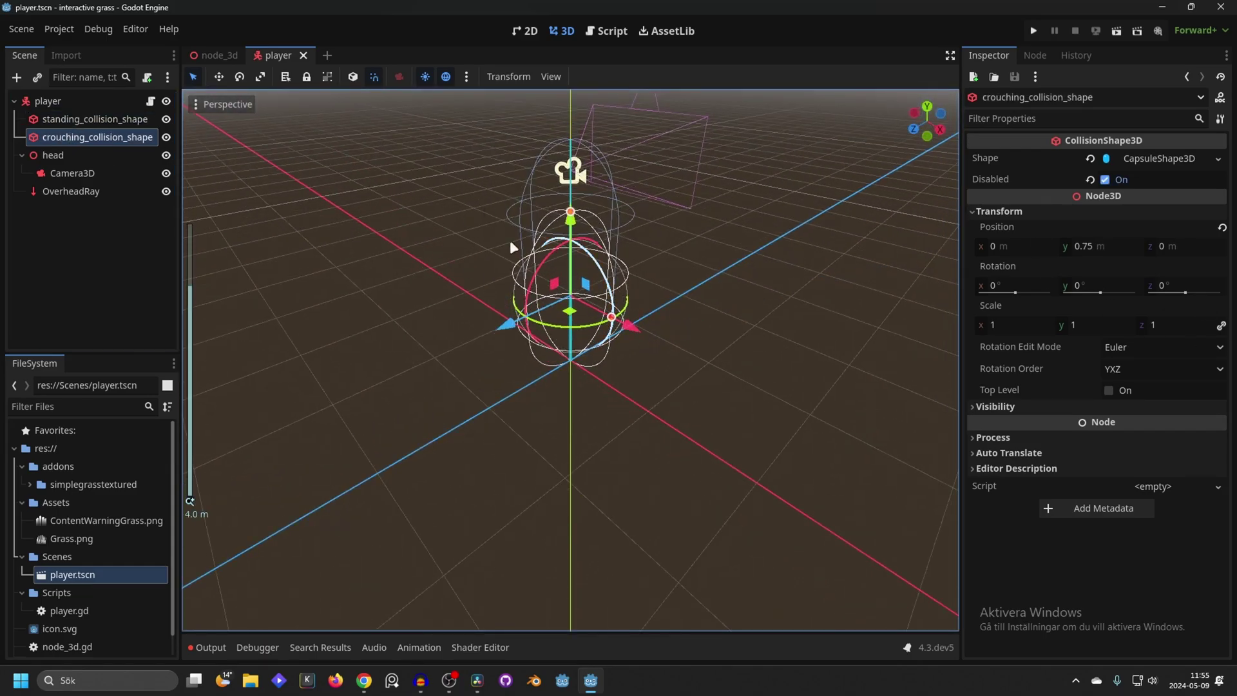
pyautogui.click(70, 103)
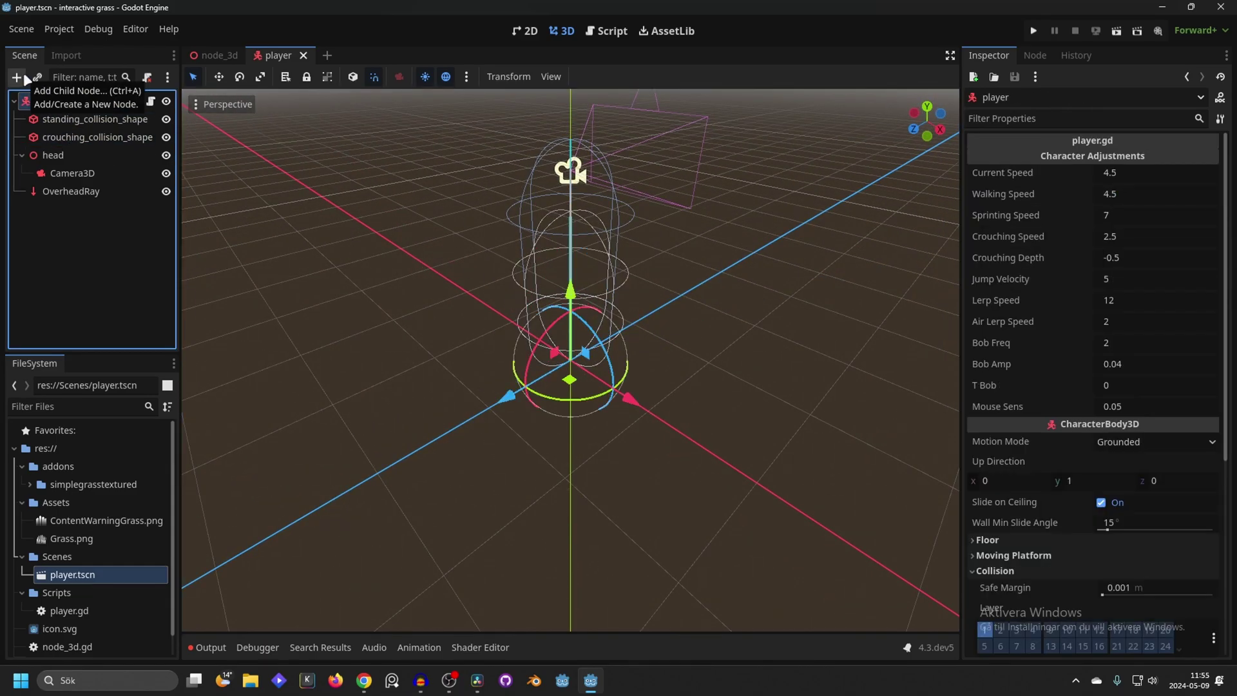
# Add a MeshInstance3D child to the player and give it a SphereMesh
pyautogui.click(25, 77)
pyautogui.write('mesh')
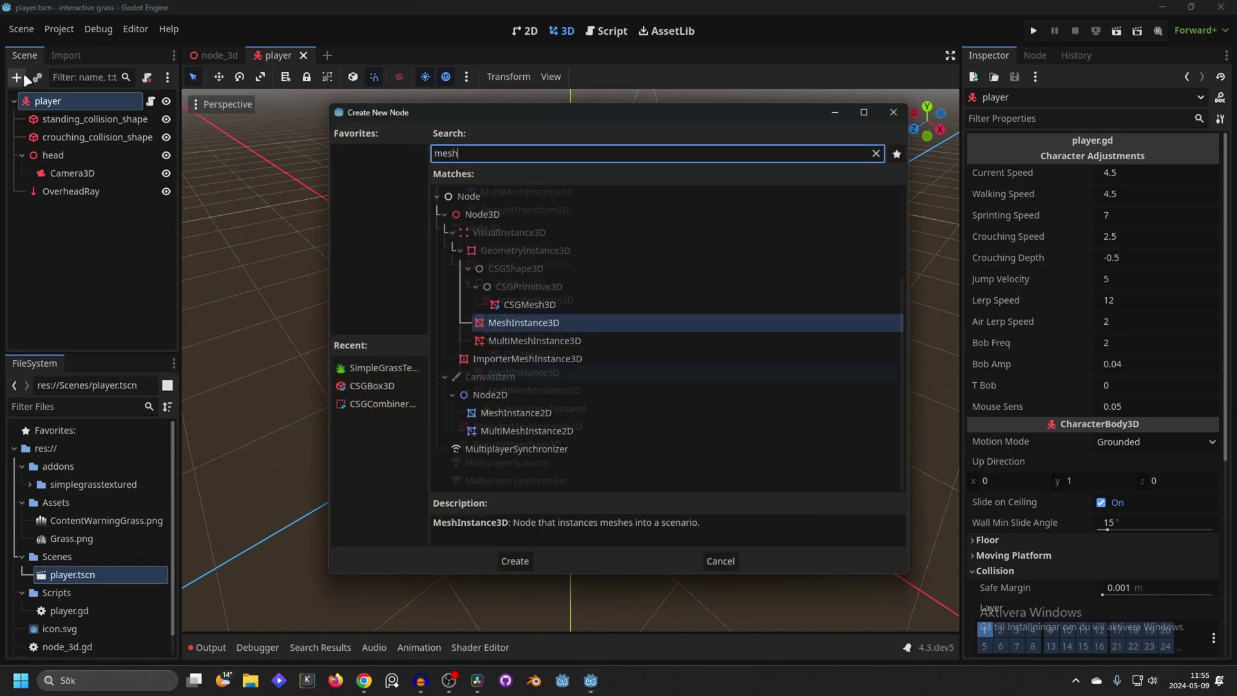
pyautogui.press('Return')
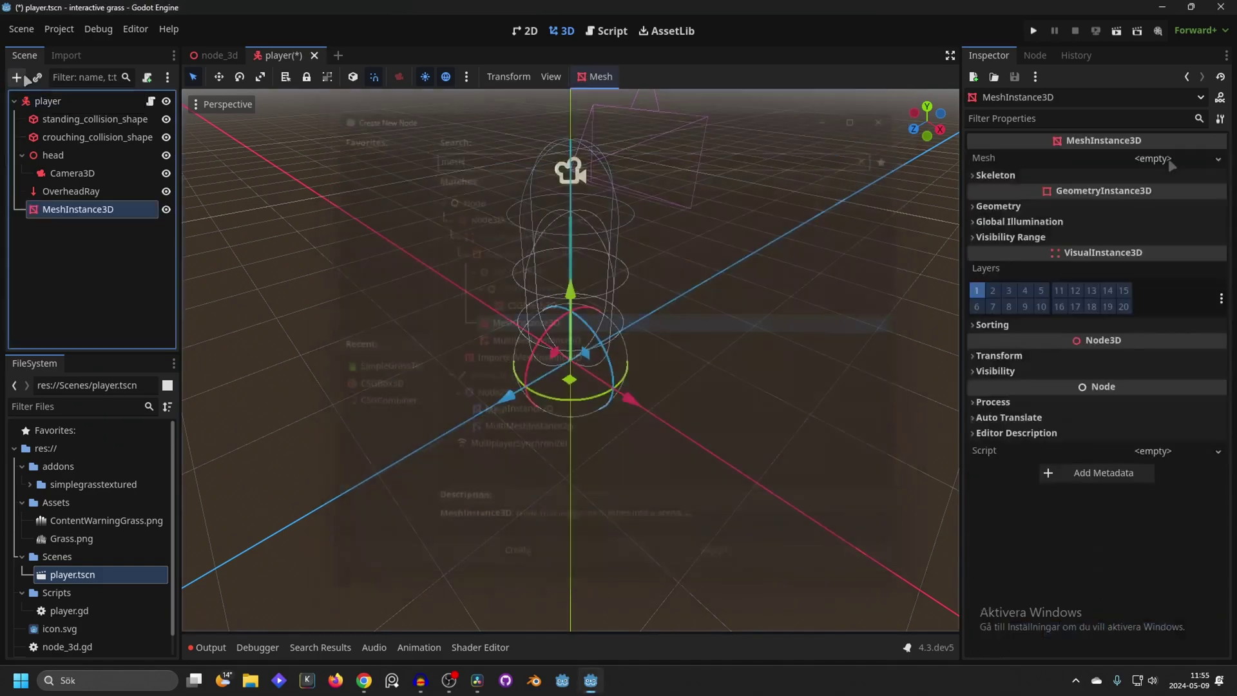
pyautogui.click(1153, 158)
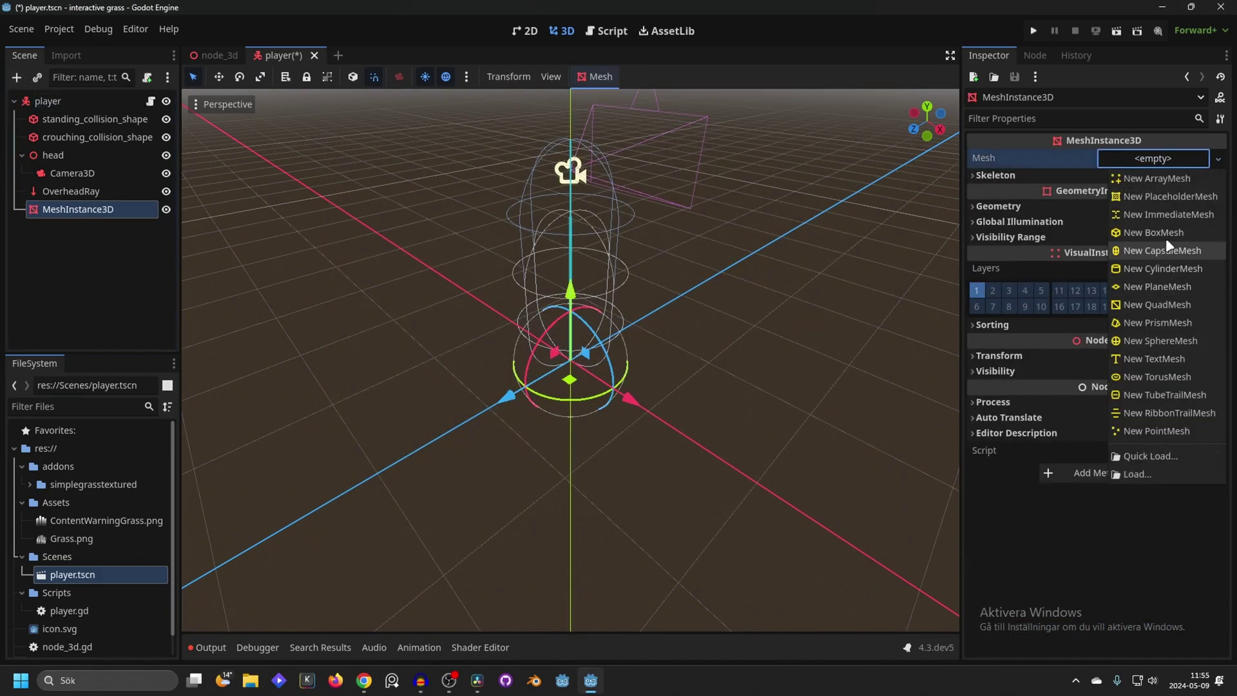
pyautogui.click(1161, 343)
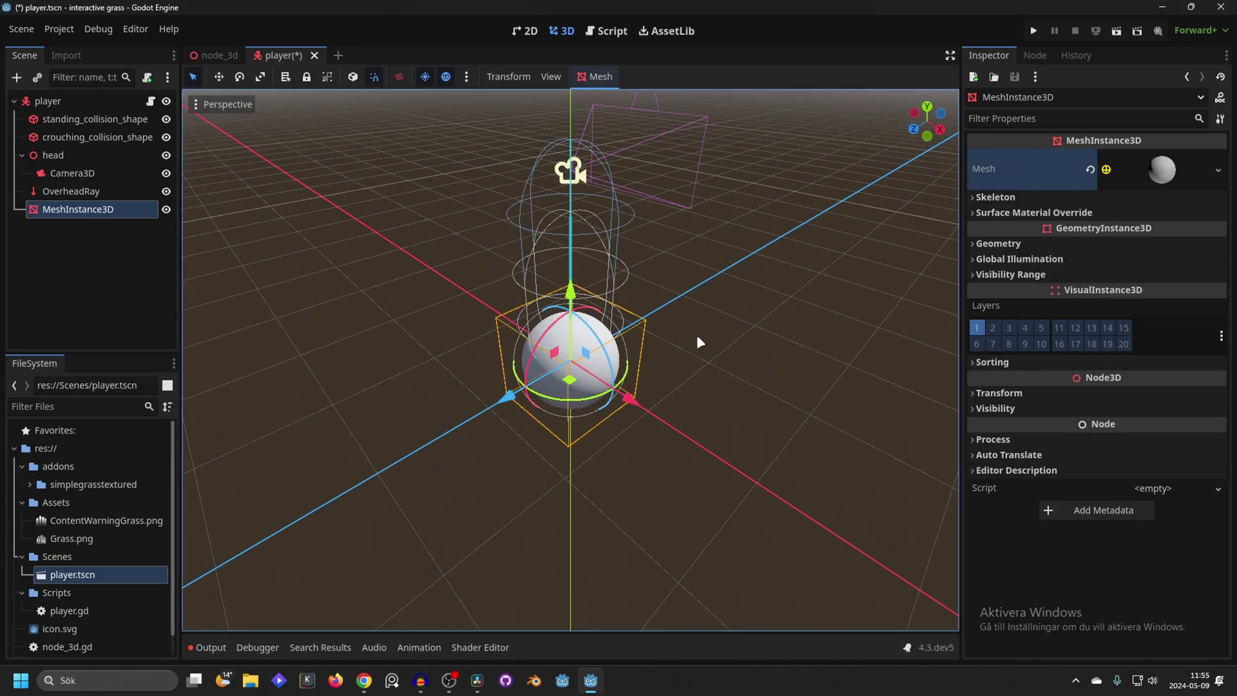
# Raise the sphere to a Y position of 0.5
pyautogui.moveTo(691, 335); pyautogui.dragTo(781, 258, button='middle')
pyautogui.click(926, 122)
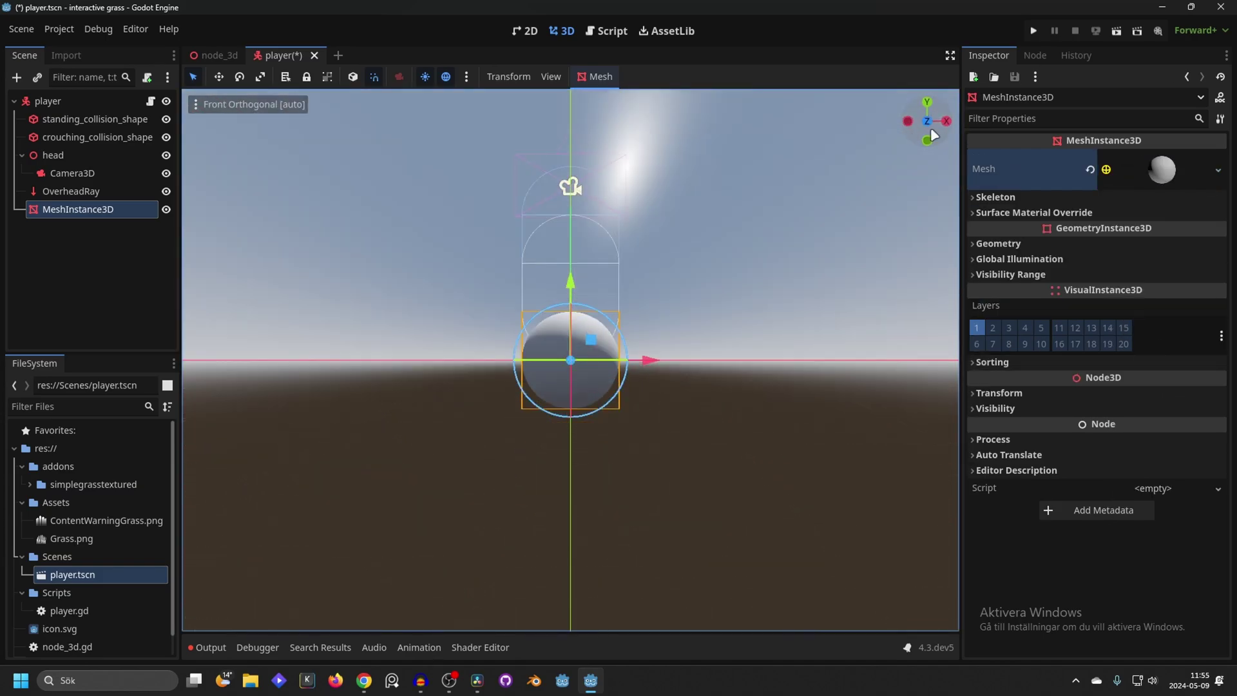
pyautogui.moveTo(571, 287); pyautogui.dragTo(571, 190)
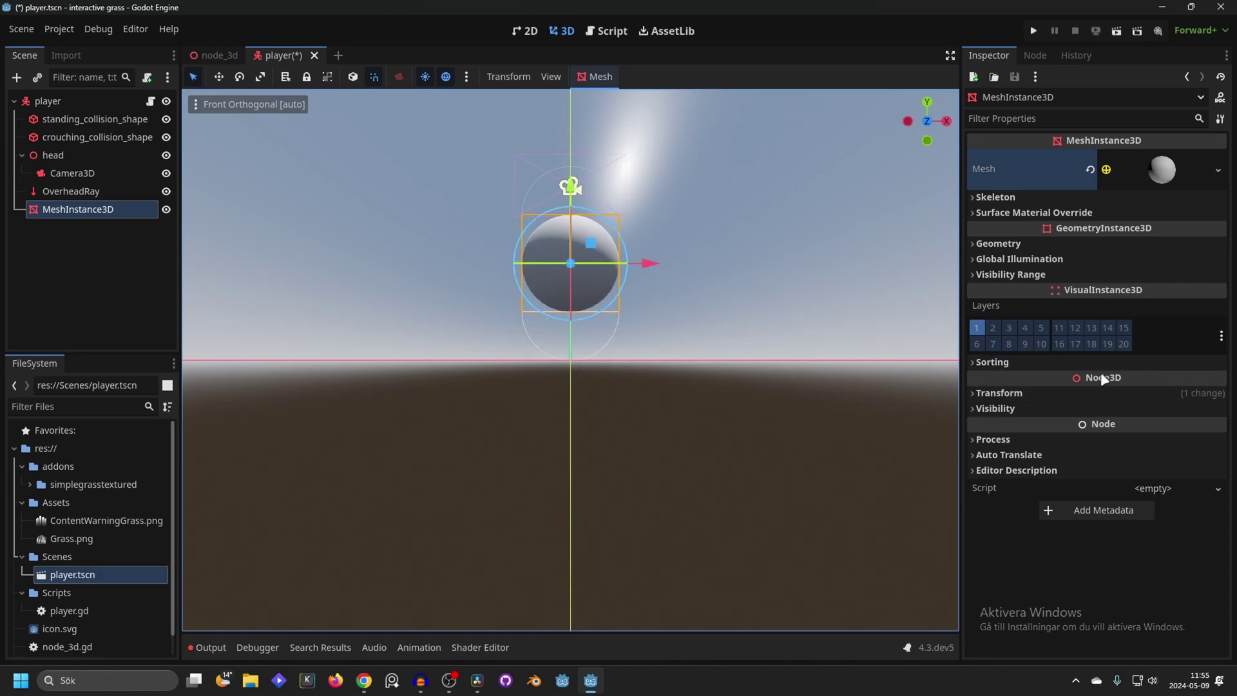
pyautogui.click(1009, 394)
pyautogui.click(1100, 426)
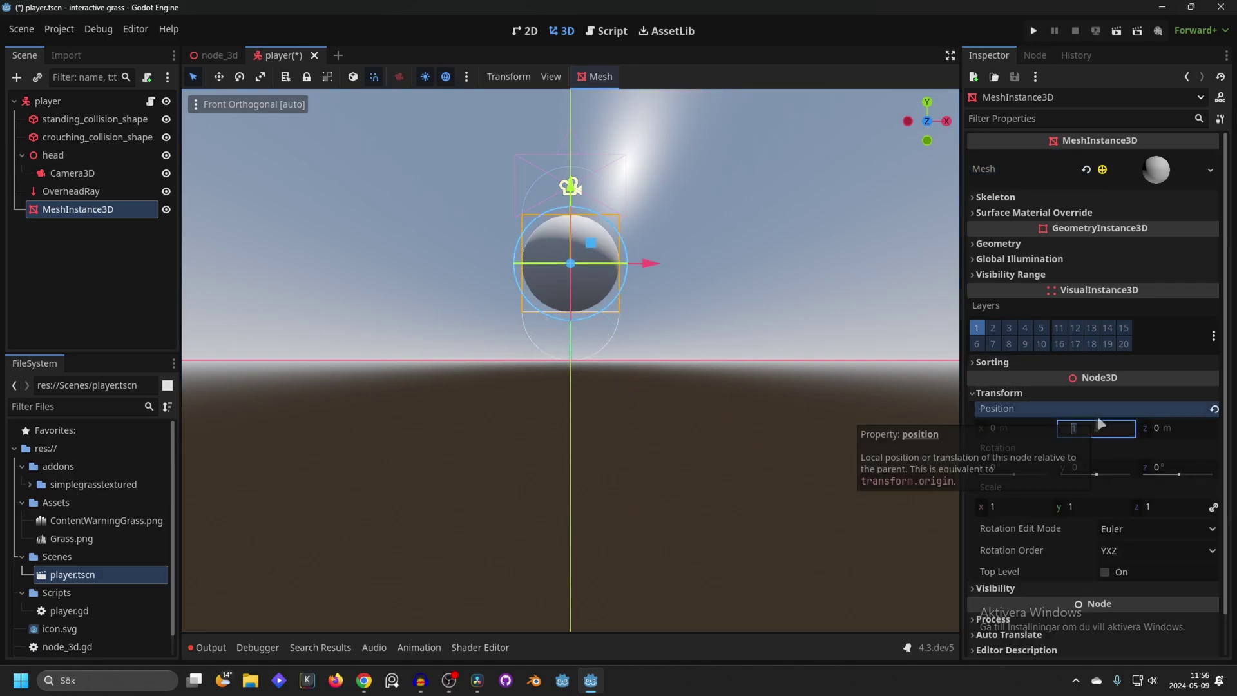
pyautogui.write('0.5')
pyautogui.press('Return')
pyautogui.moveTo(741, 312); pyautogui.dragTo(533, 367, button='middle')
pyautogui.scroll(2, 533, 367)
pyautogui.scroll(-2, 987, 278)
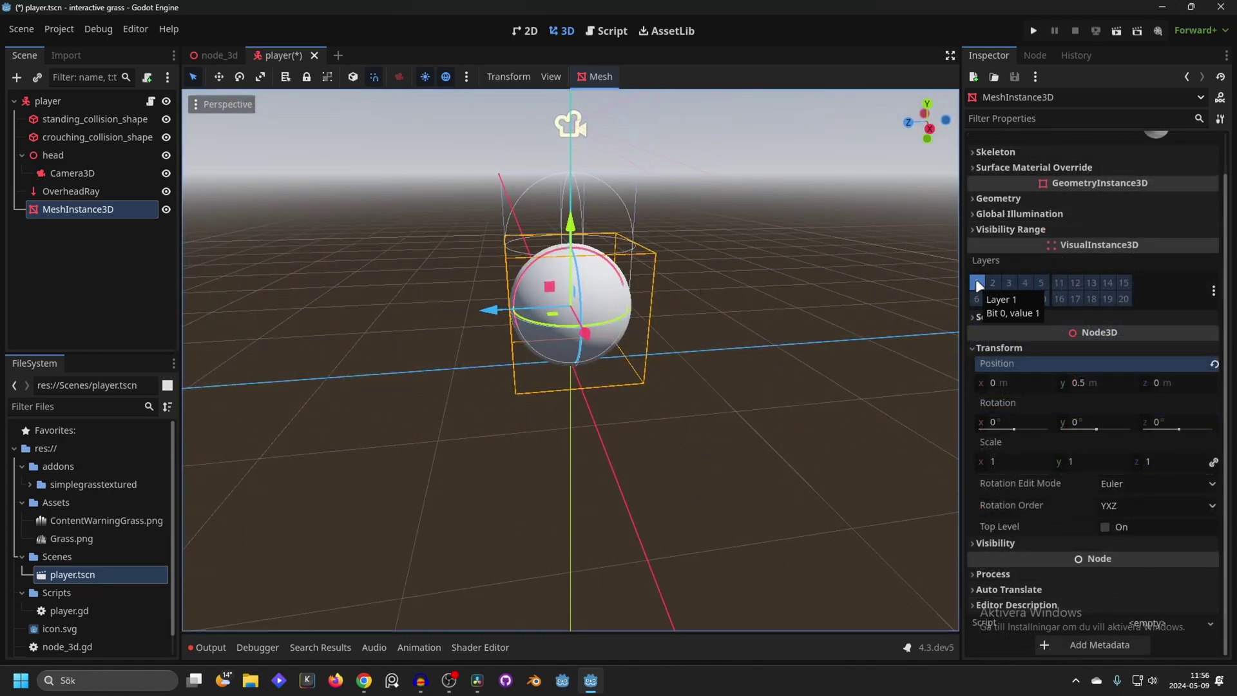
# Move the sphere from visibility layer 1 to layer 17 and rename it Interactive
pyautogui.click(977, 282)
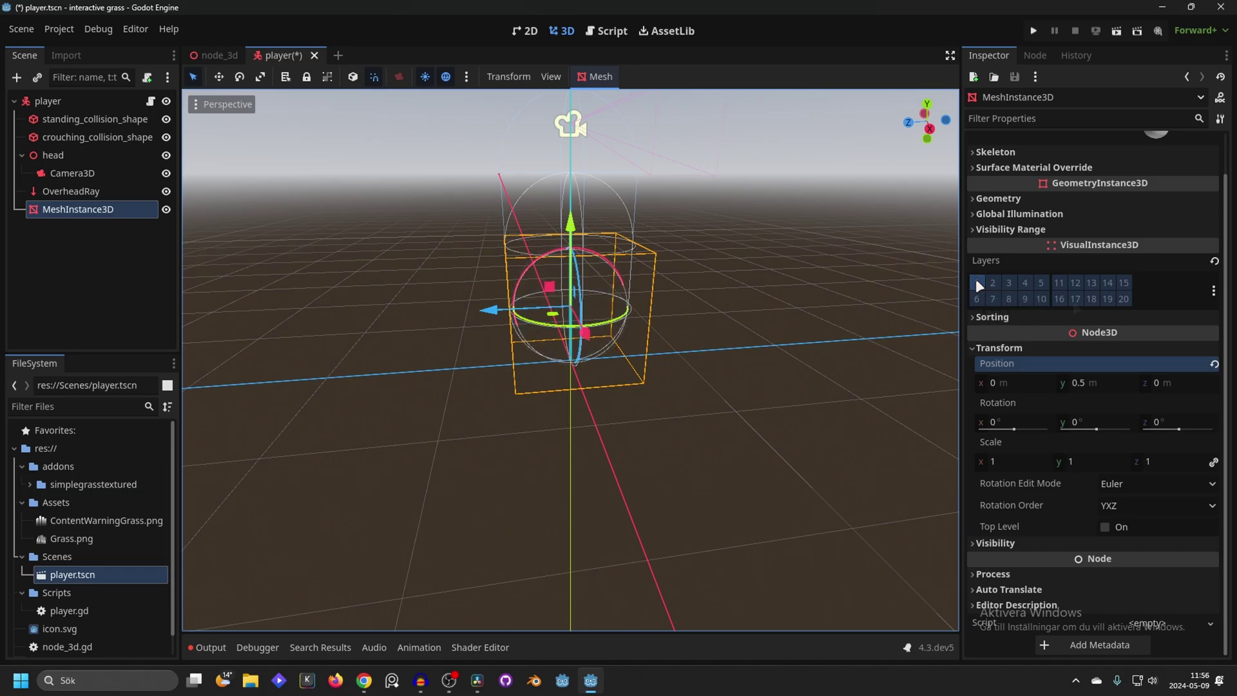
pyautogui.click(1078, 298)
pyautogui.doubleClick(63, 209)
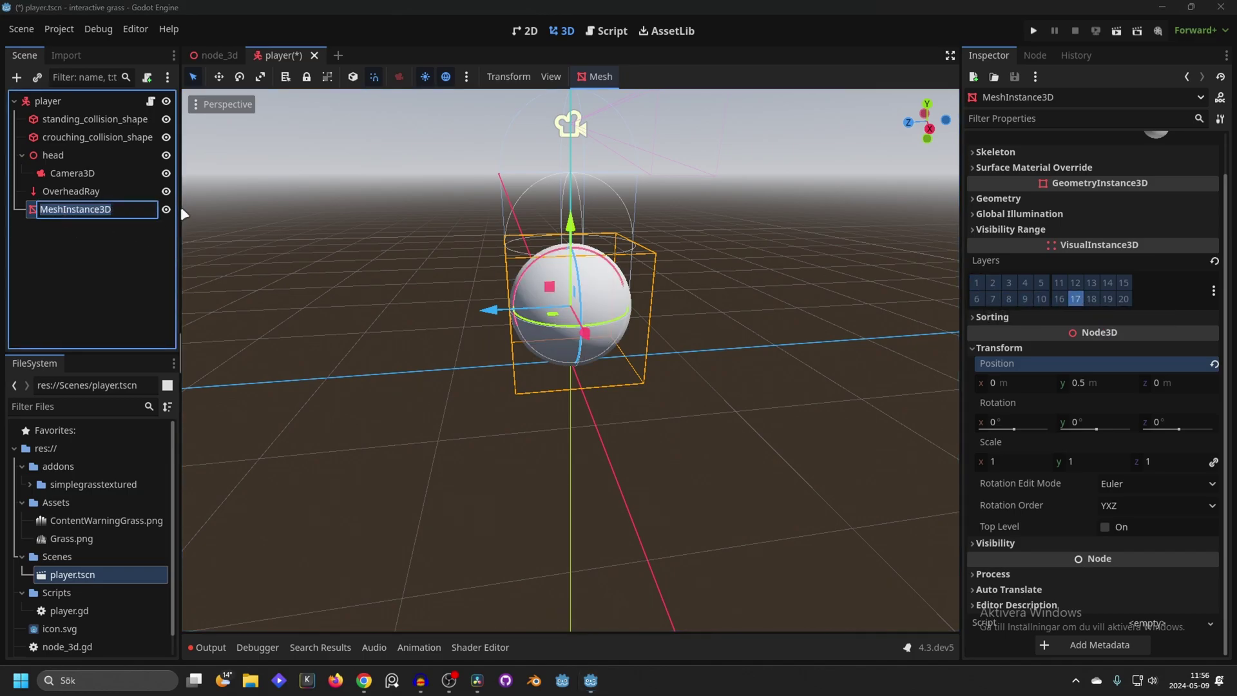
pyautogui.write('Interactive')
pyautogui.press('Return')
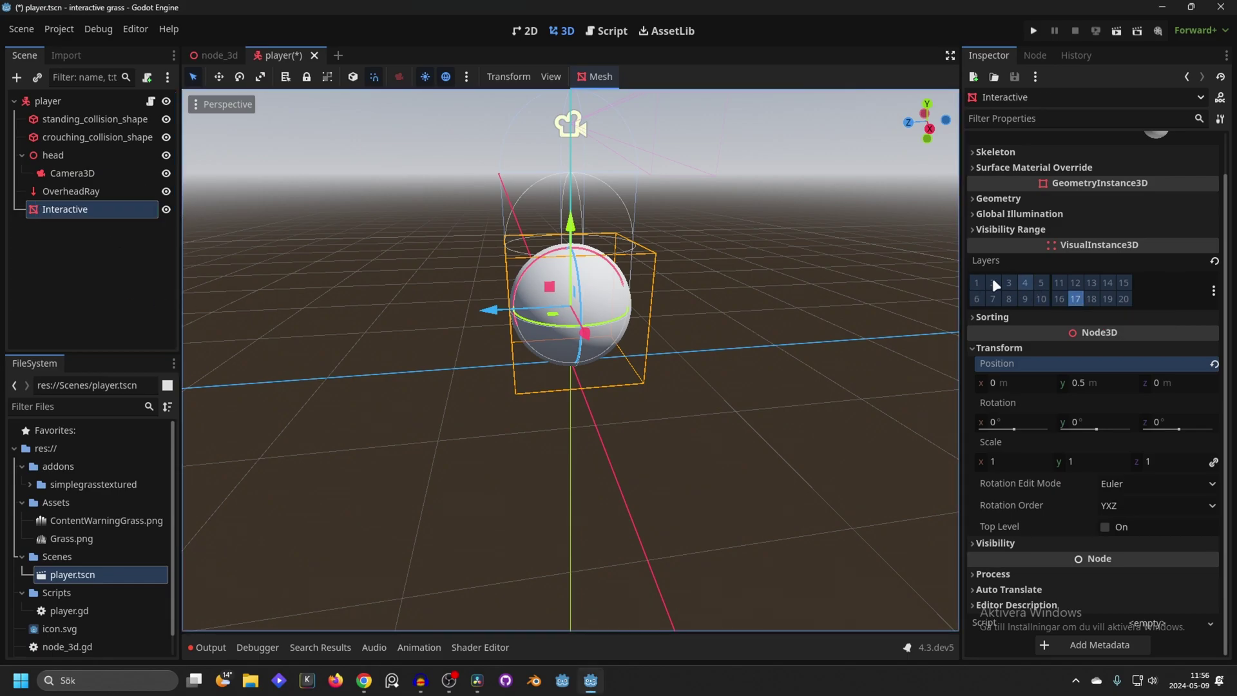
# Add SimpleGrass.set_player_position(global_position) to _physics_process in player.gd and save it
pyautogui.click(72, 173)
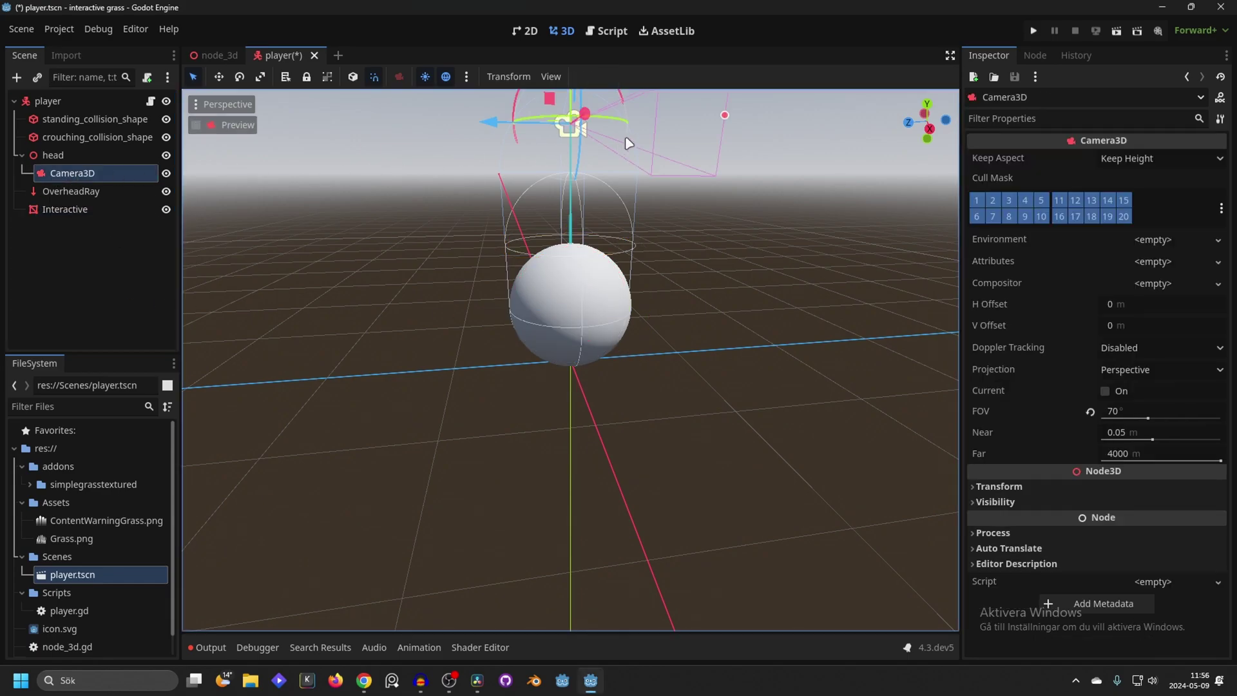
pyautogui.moveTo(490, 168); pyautogui.dragTo(528, 215, button='middle')
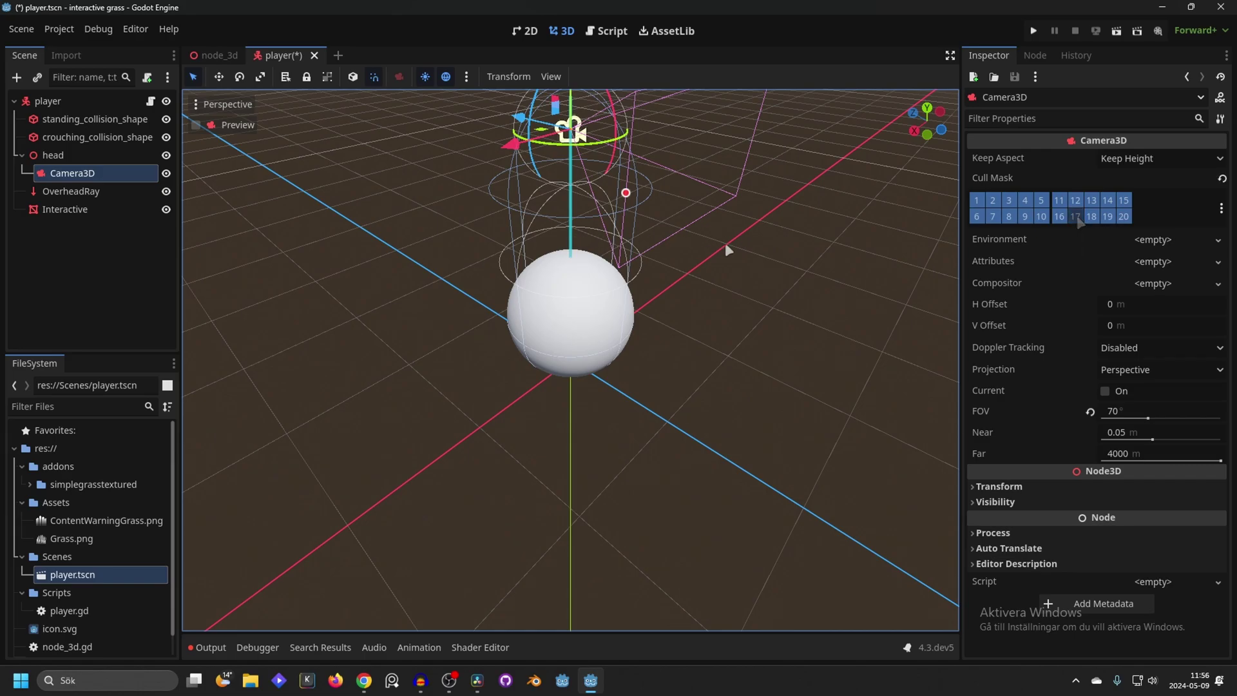
pyautogui.moveTo(559, 320); pyautogui.dragTo(612, 310, button='middle')
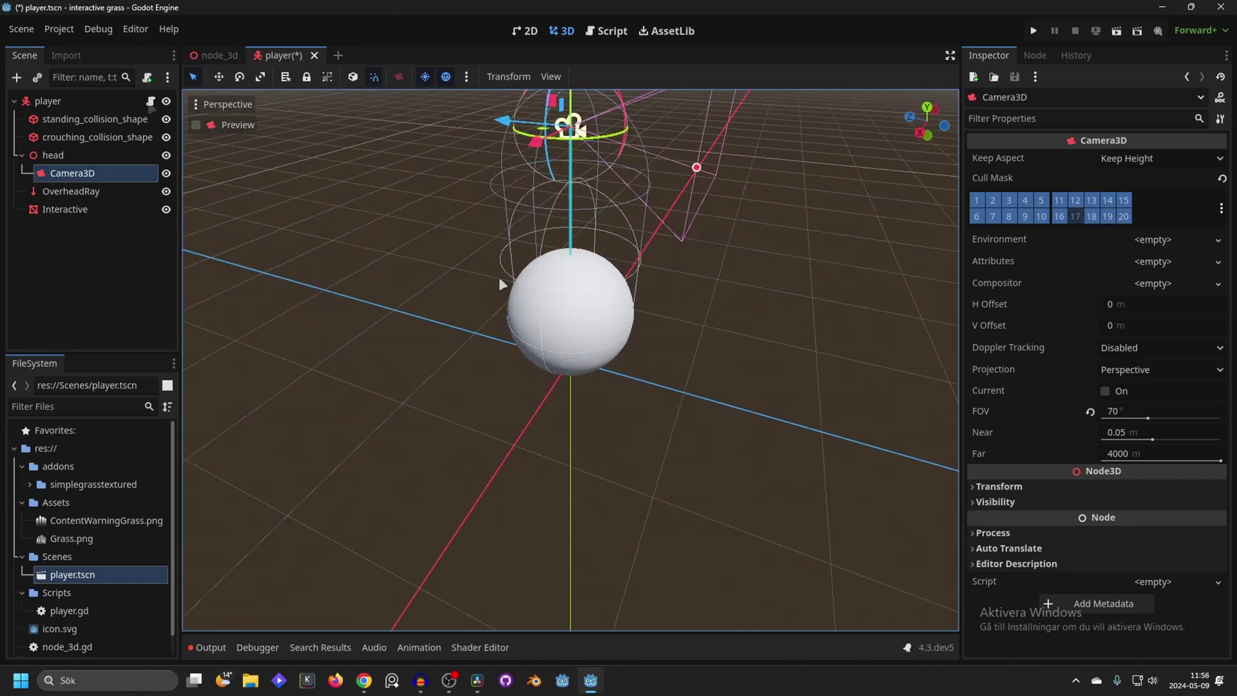
pyautogui.click(150, 102)
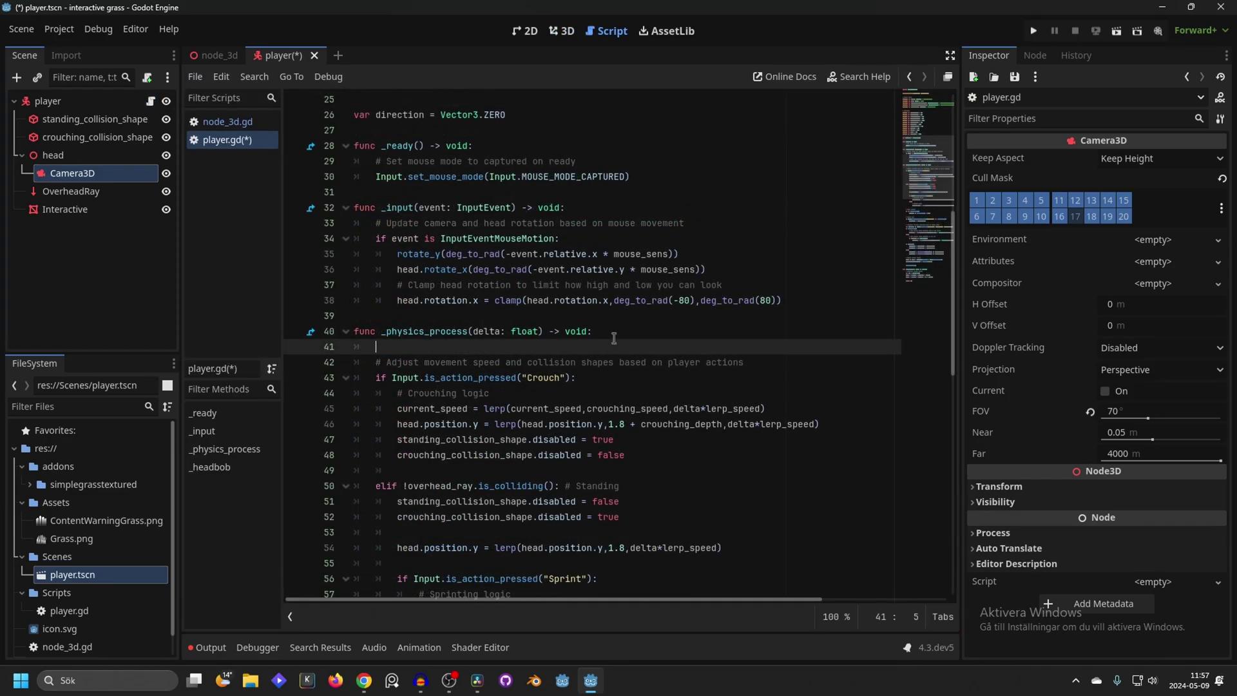
pyautogui.write('impleGrass.set_player')
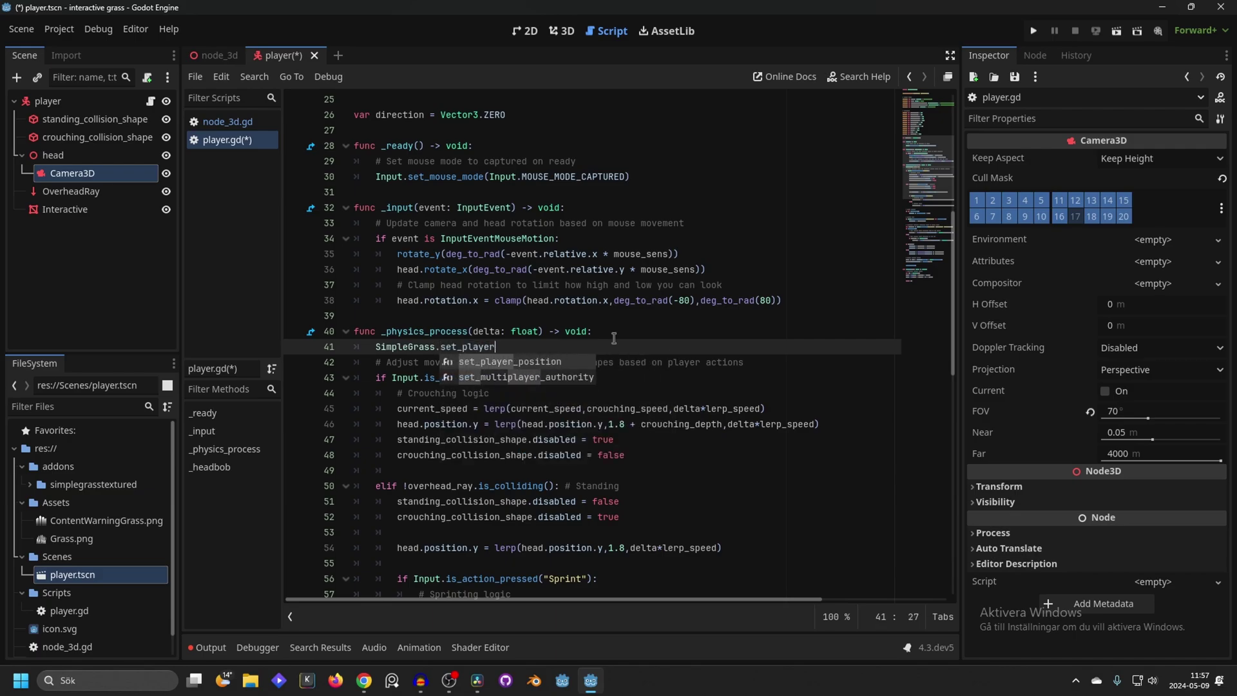
pyautogui.press('Return')
pyautogui.hotkey('ctrl', 's')
pyautogui.write('global')
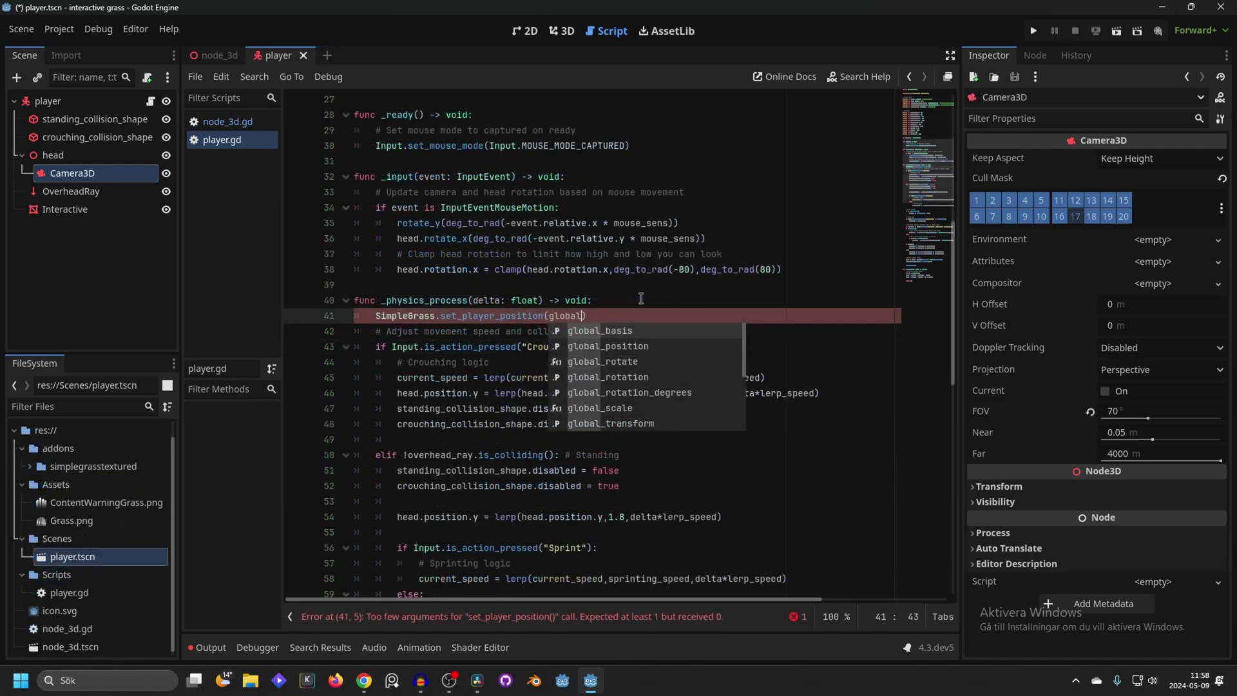
pyautogui.write('_position')
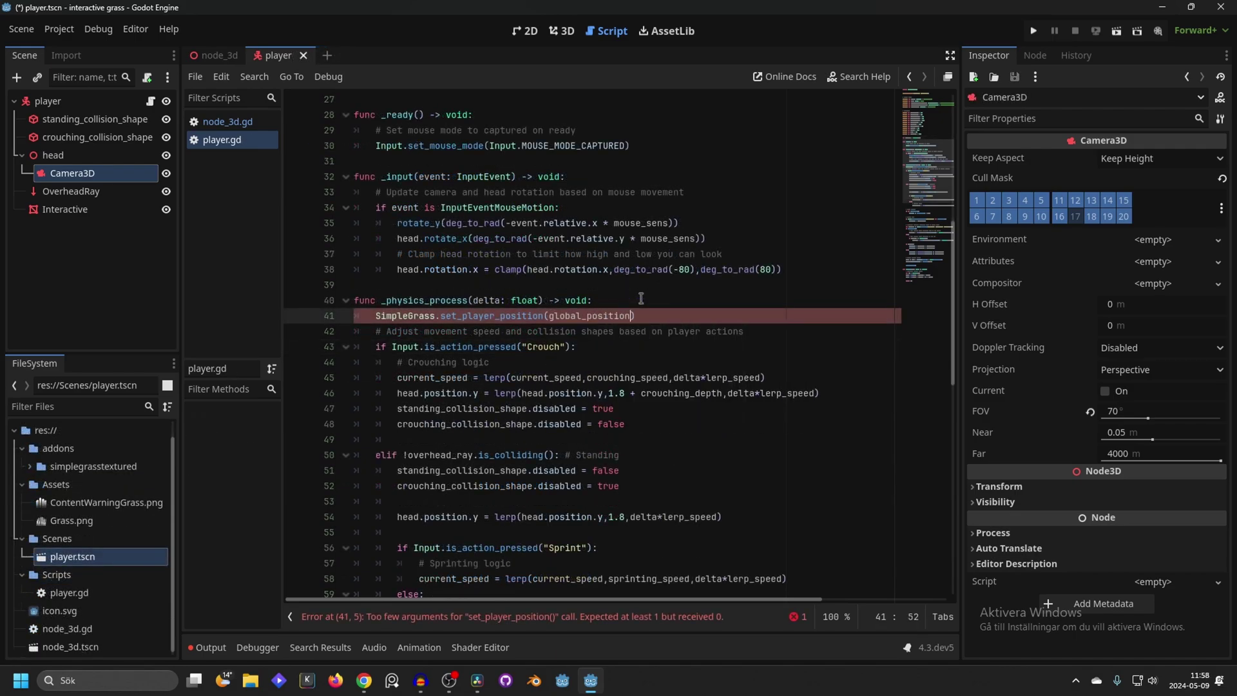
pyautogui.hotkey('ctrl', 's')
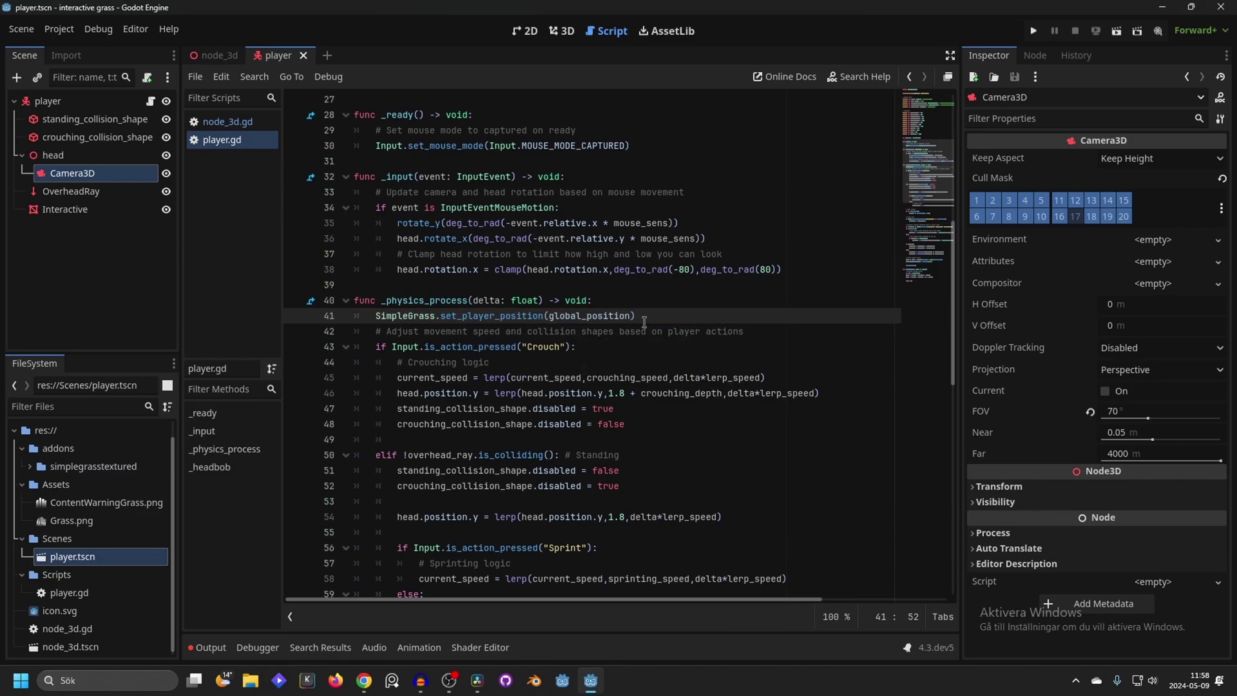
# Run the node_3d scene and move the player across the grass
pyautogui.click(205, 56)
pyautogui.click(561, 31)
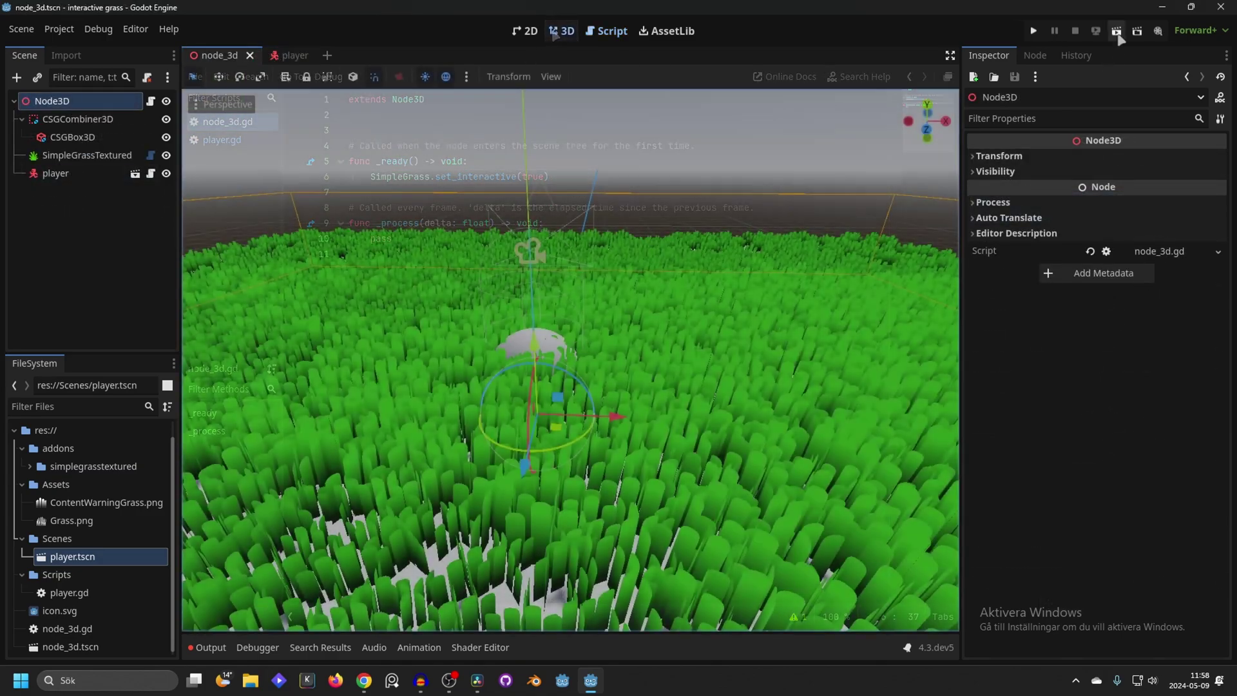
pyautogui.click(1117, 31)
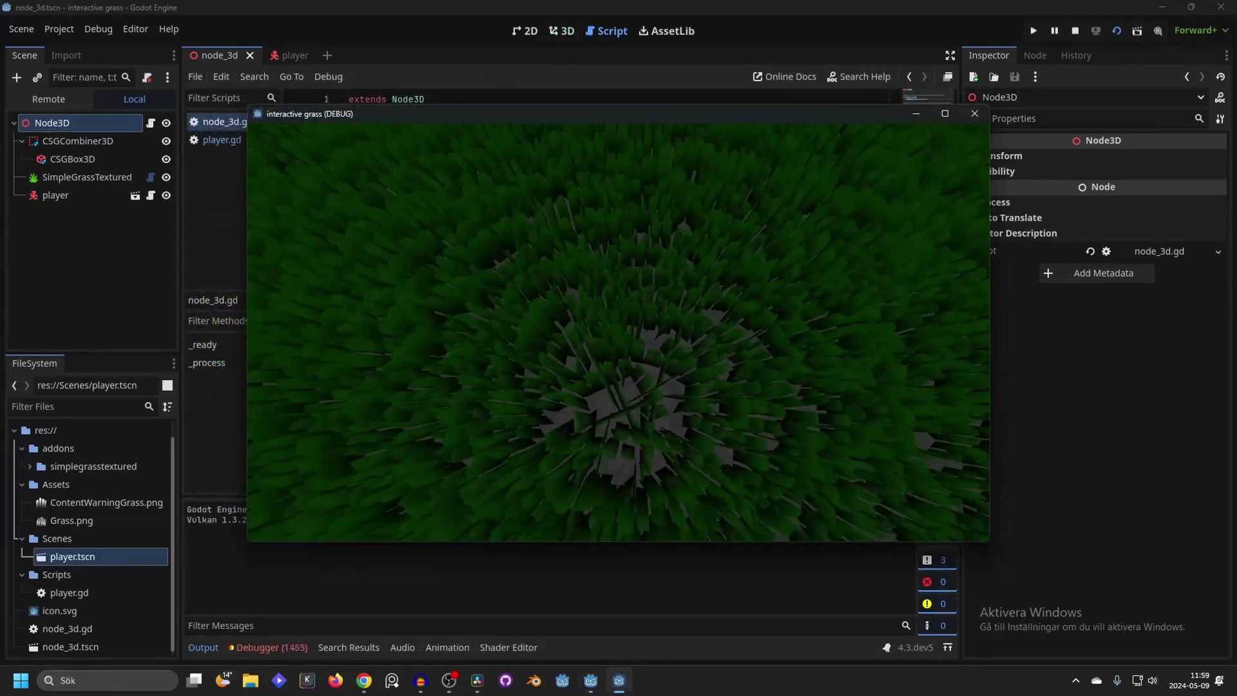
pyautogui.press('s')
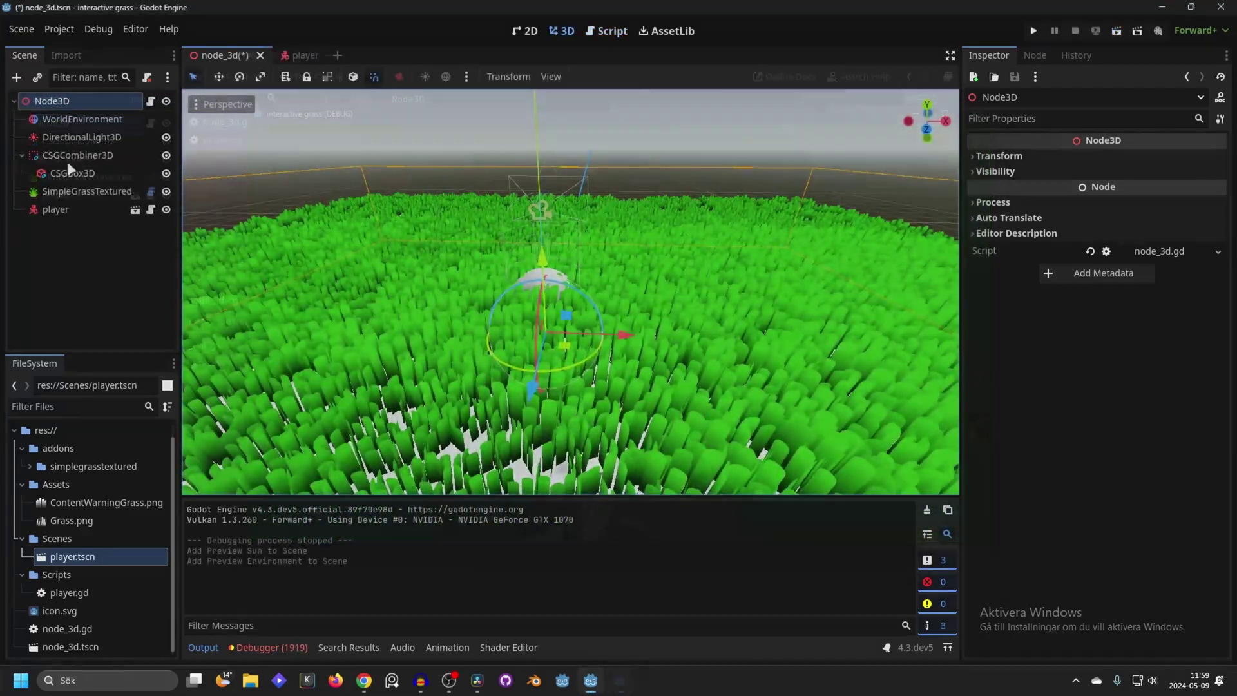
# Try Grass Strength at 0 and 1, then settle on 0.5
pyautogui.click(87, 191)
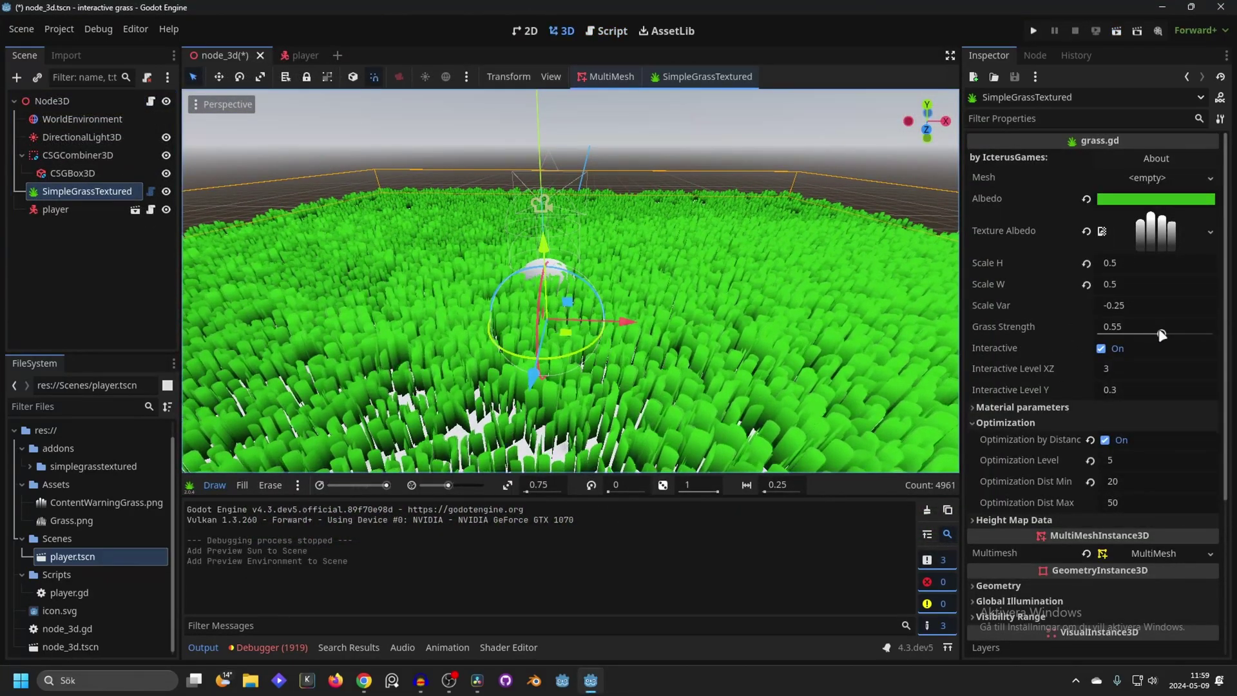
pyautogui.moveTo(1162, 333); pyautogui.dragTo(973, 357)
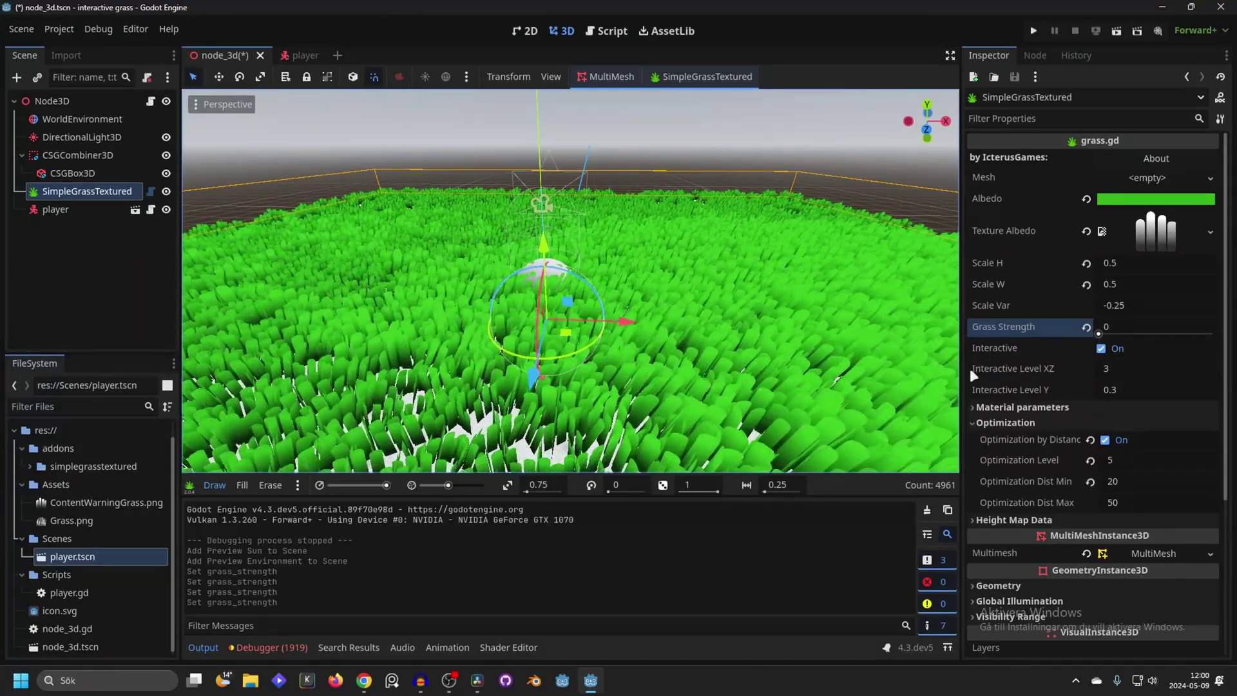
pyautogui.moveTo(978, 378); pyautogui.dragTo(1189, 361)
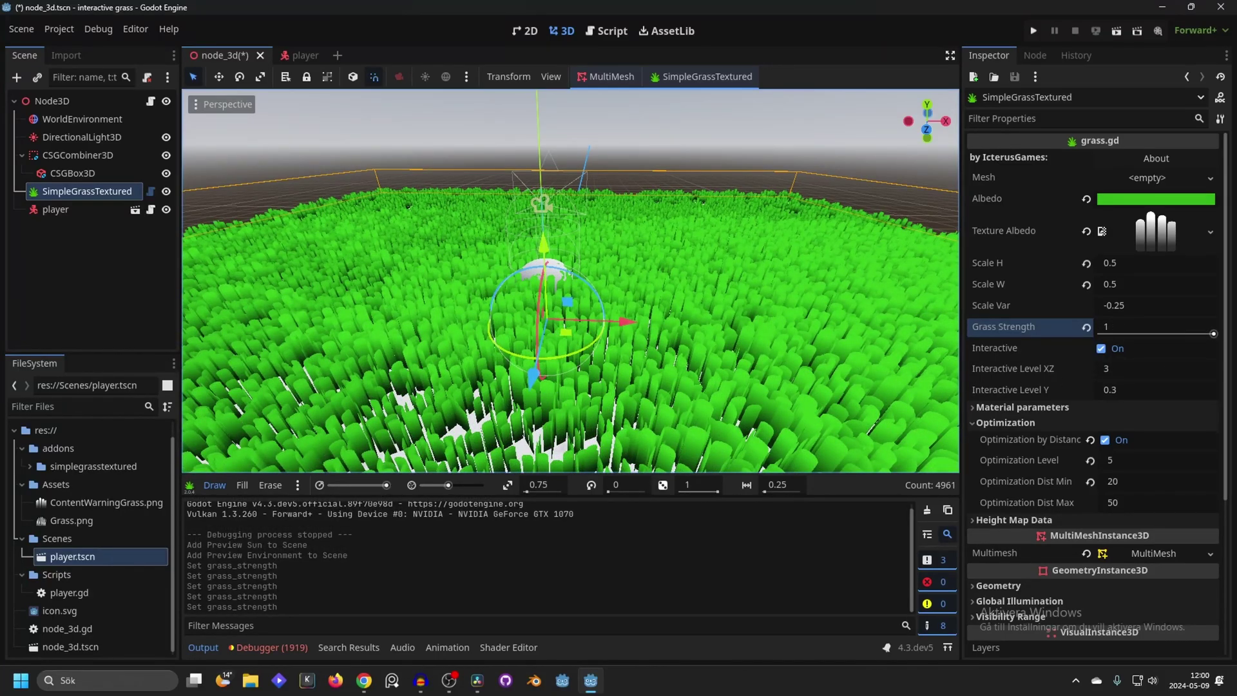
pyautogui.write('5')
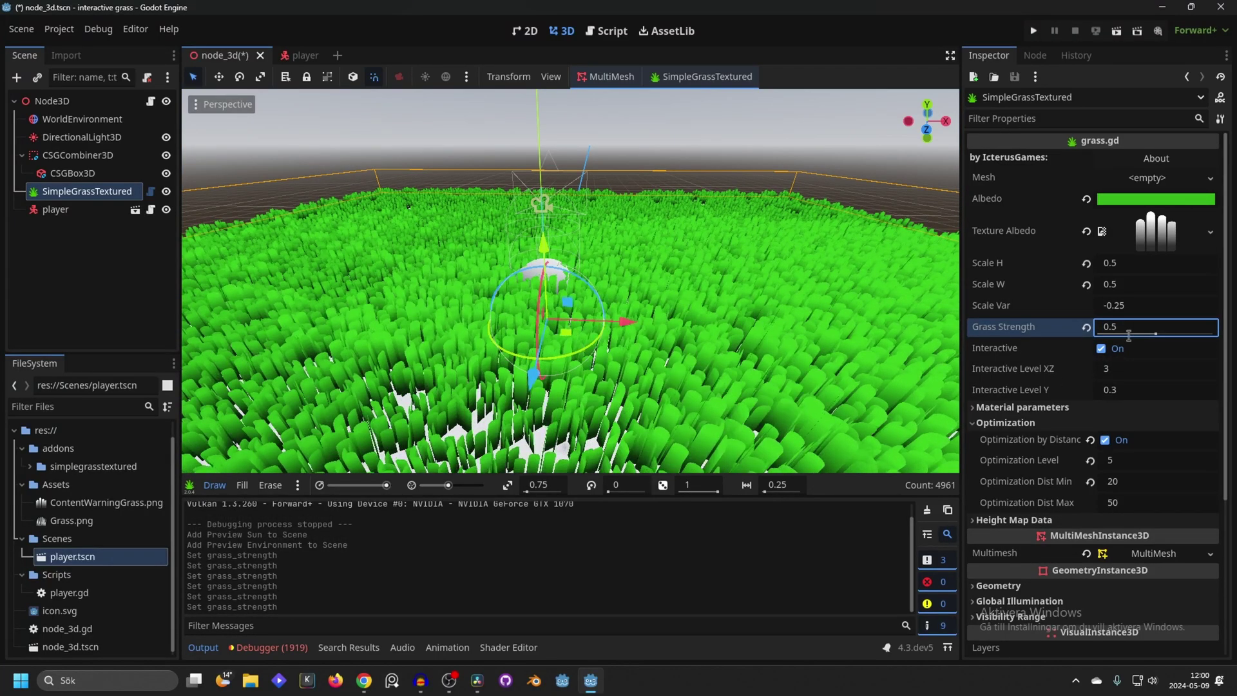
pyautogui.press('Return')
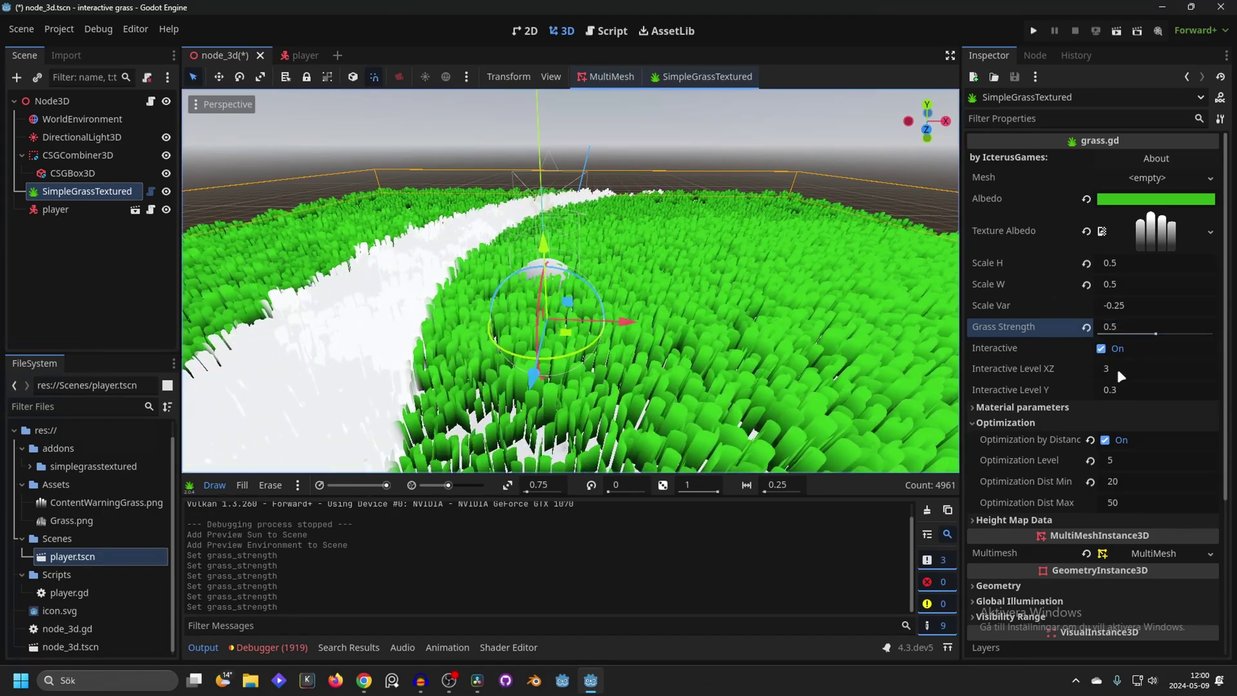
# Revert Interactive Level XZ to 3 and Y to 0.3, save, and rerun the scene
pyautogui.moveTo(1117, 368); pyautogui.dragTo(1178, 369)
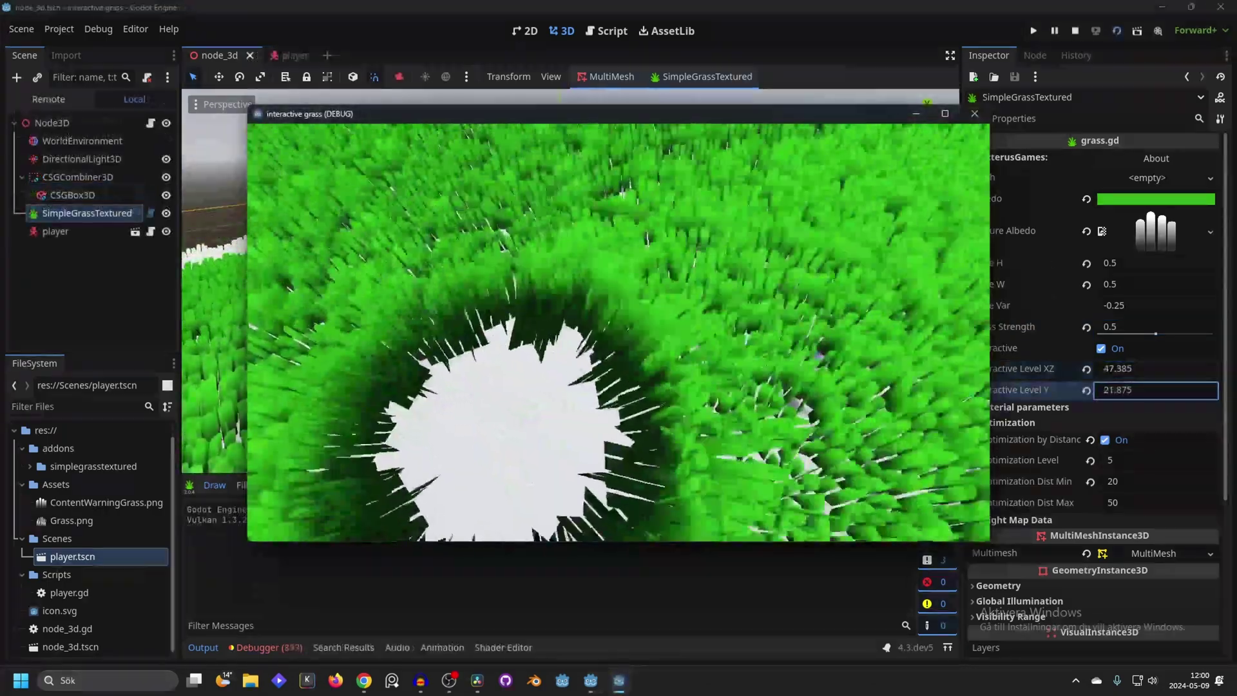
pyautogui.press('space')
pyautogui.press('space')
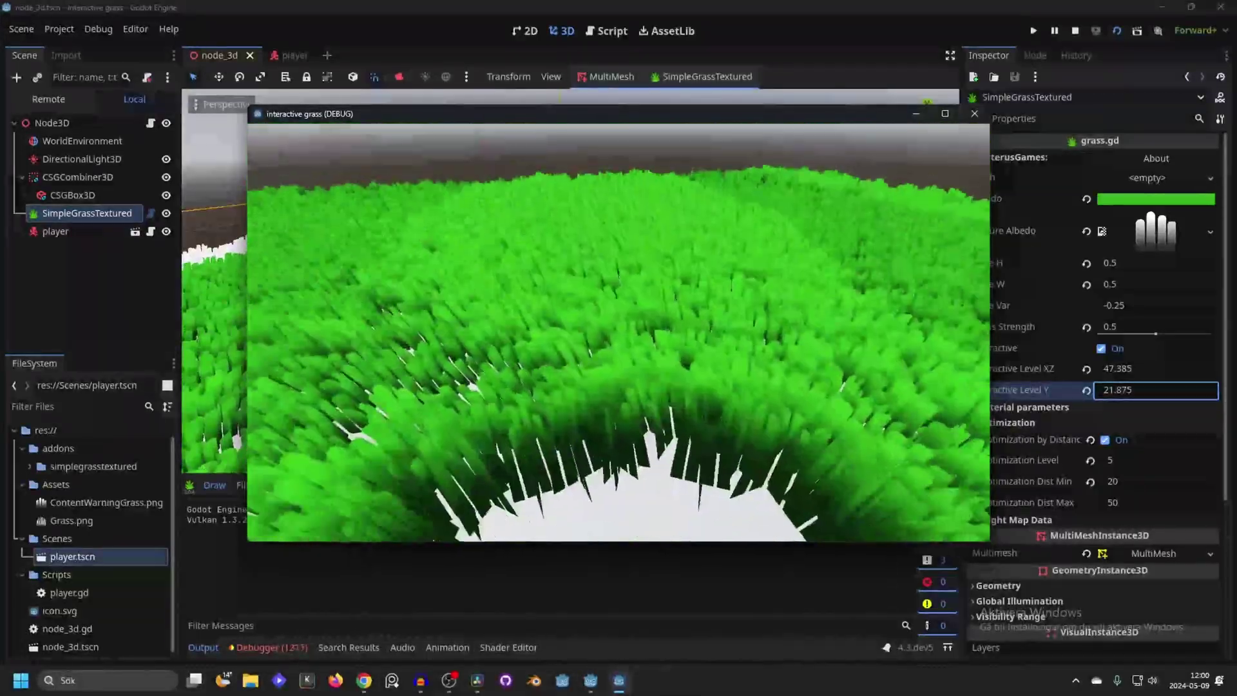
pyautogui.click(1087, 369)
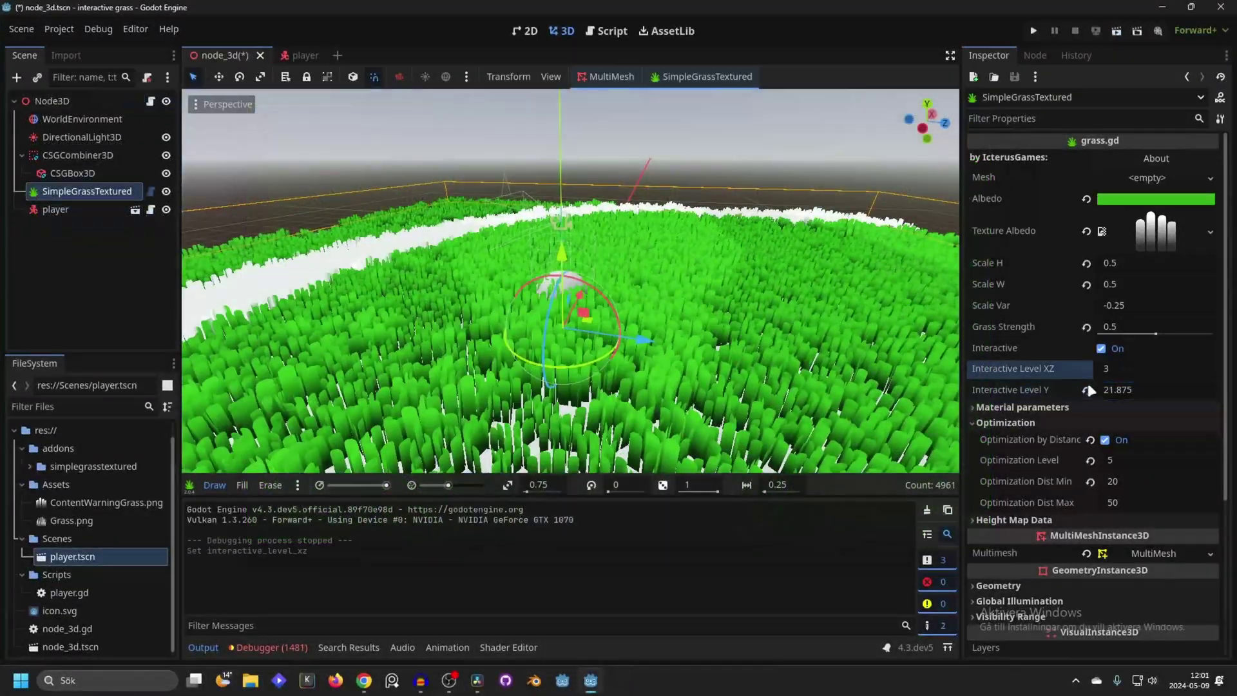
pyautogui.click(1088, 390)
pyautogui.hotkey('ctrl', 's')
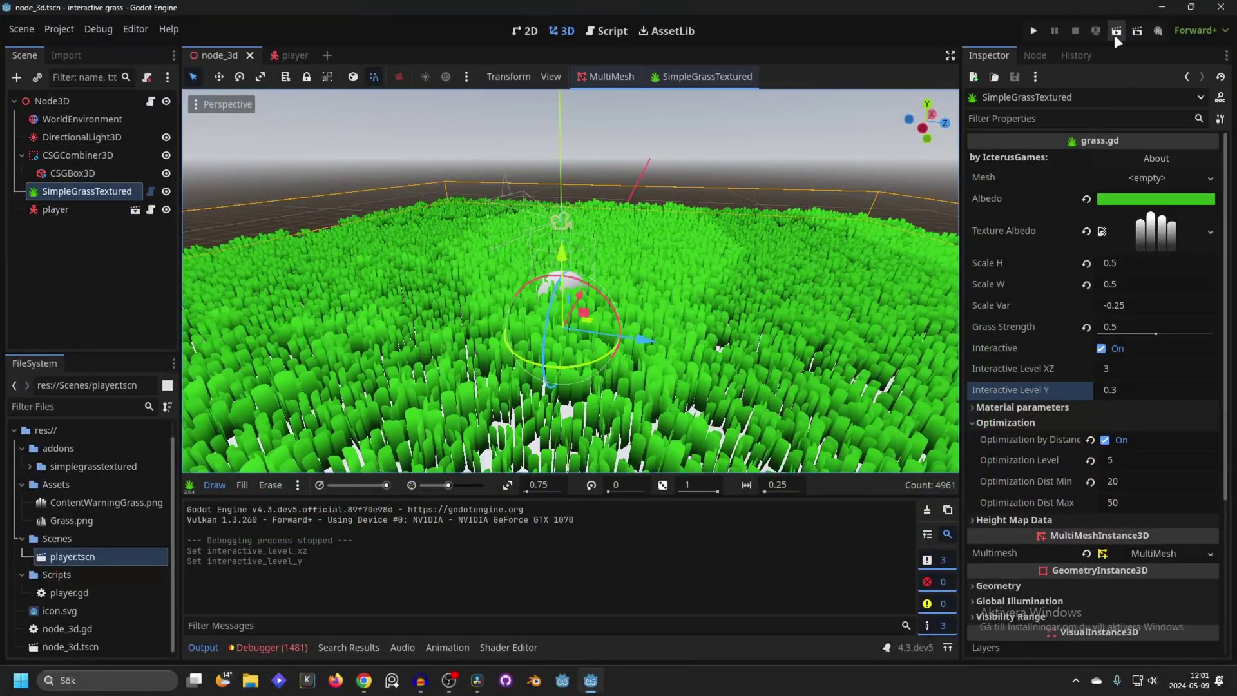
pyautogui.click(1117, 32)
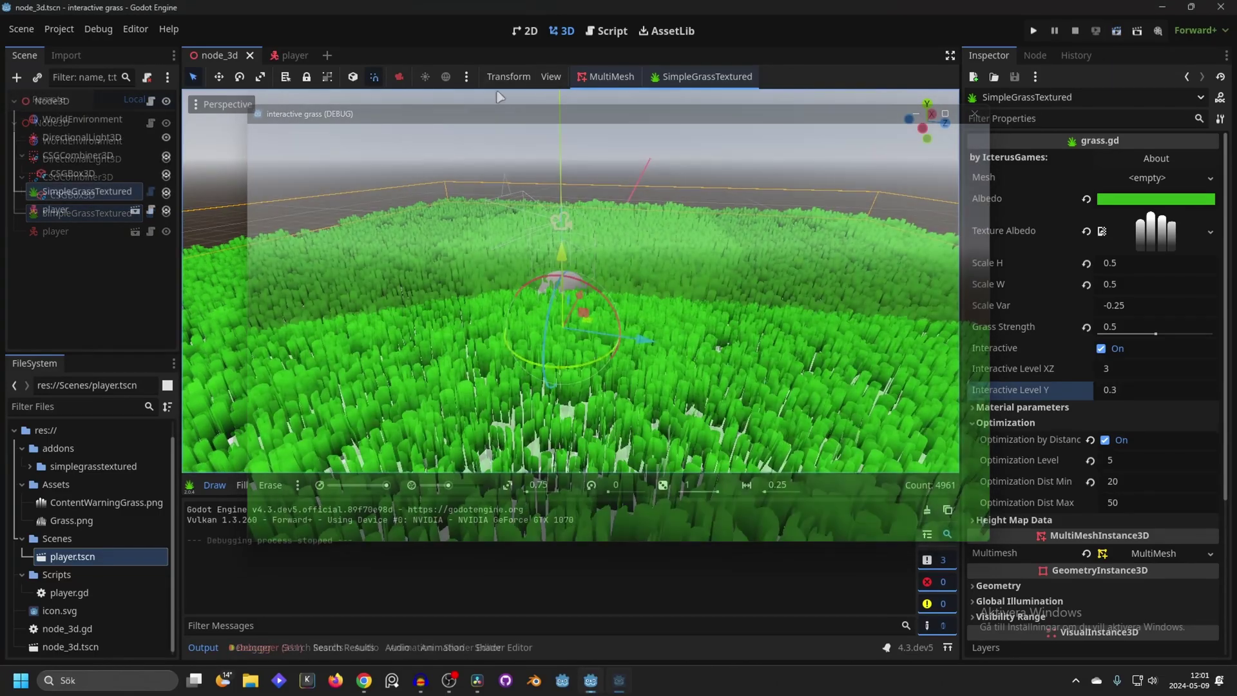
# Back in the editor, make the SimpleGrassTextured grass cast shadows
pyautogui.click(62, 230)
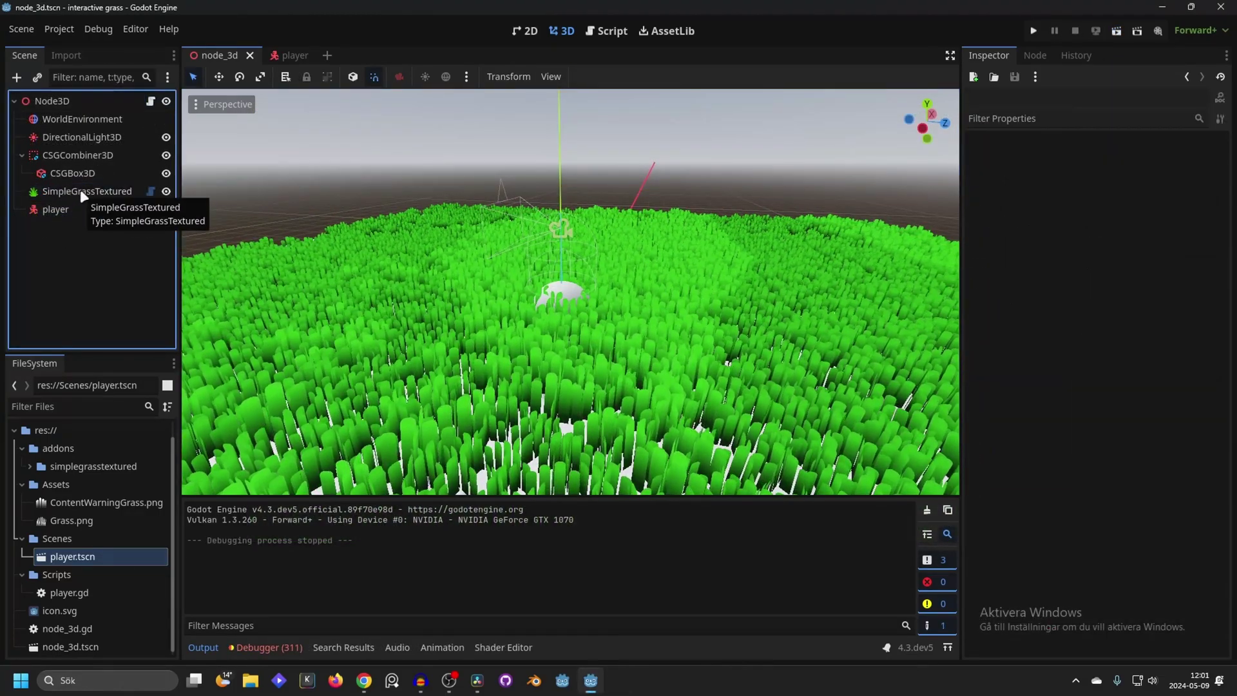
pyautogui.click(70, 191)
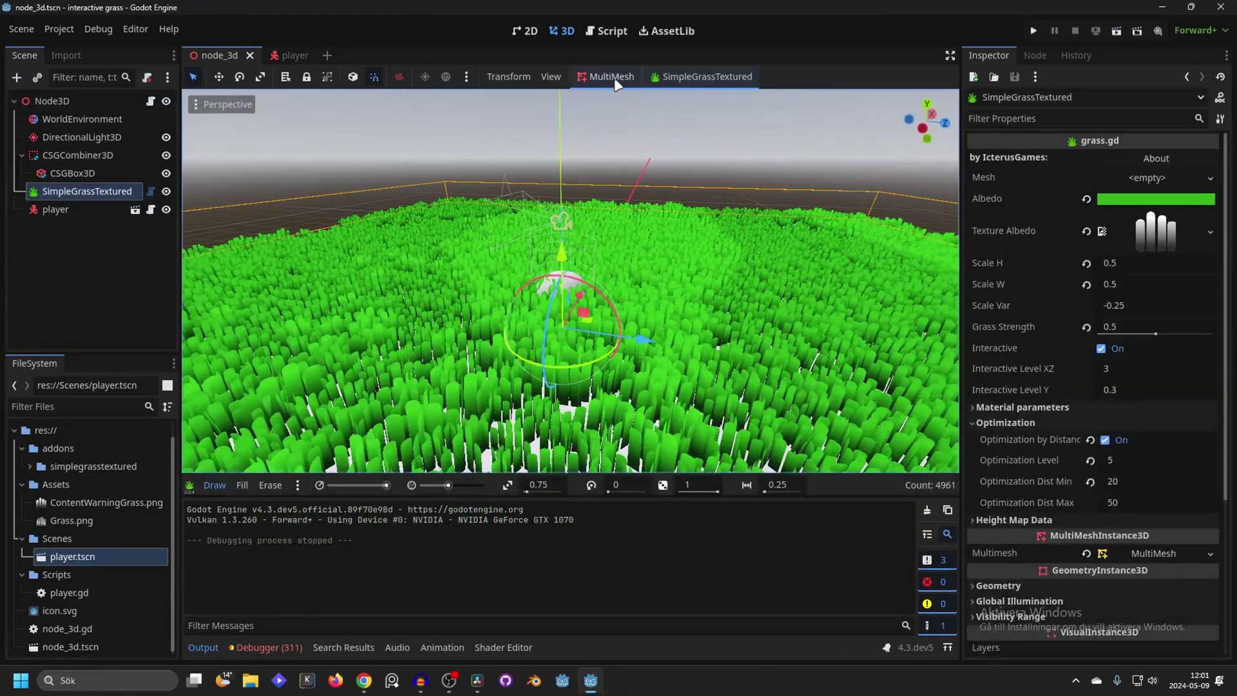
pyautogui.click(687, 78)
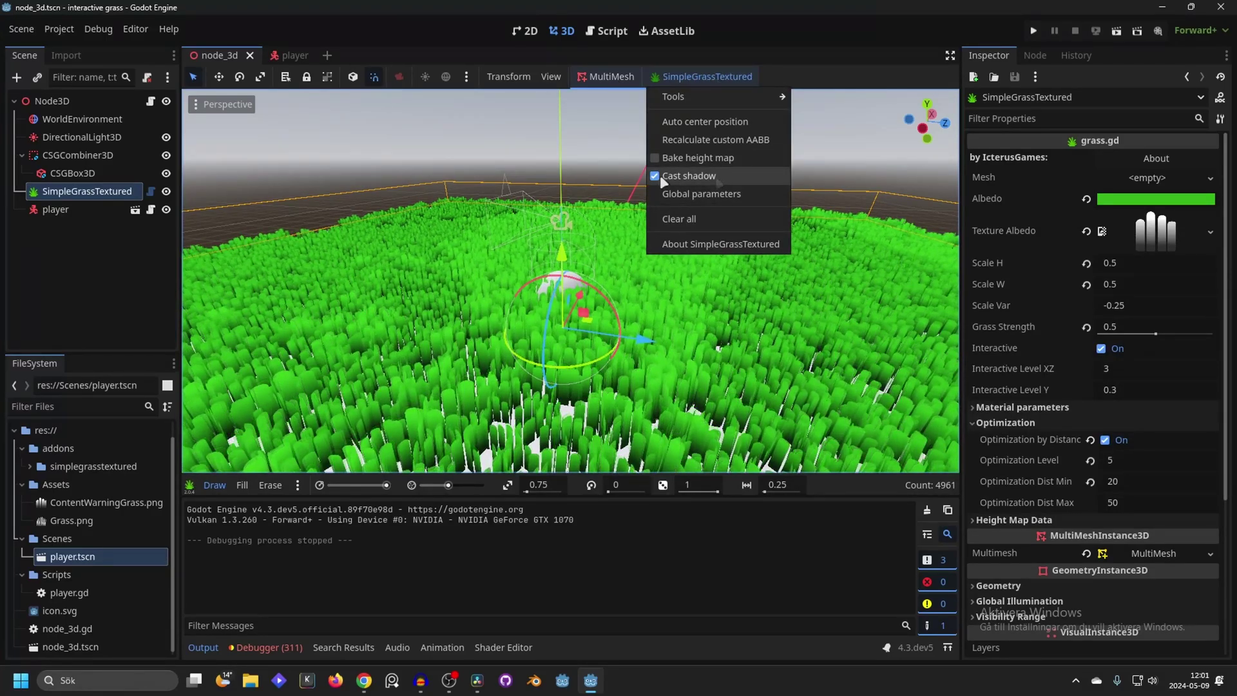
pyautogui.click(684, 174)
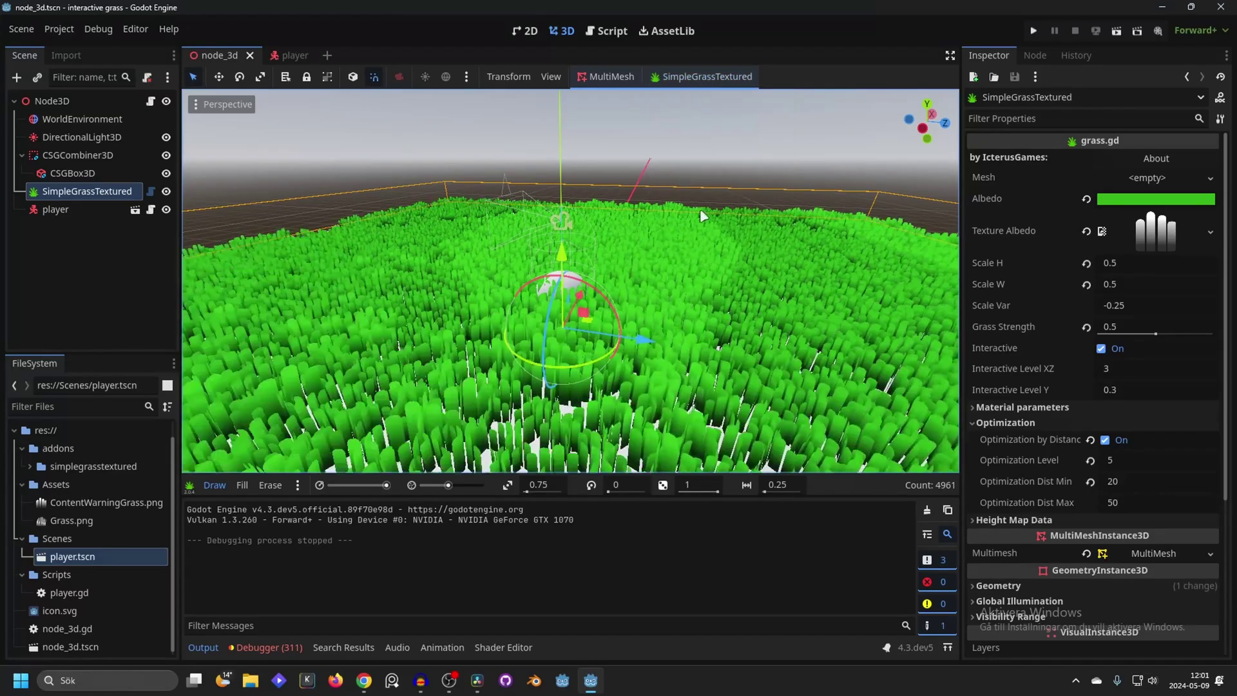
pyautogui.moveTo(709, 215); pyautogui.dragTo(797, 197, button='middle')
# Enable and bake the grass height map
pyautogui.click(699, 77)
pyautogui.click(691, 161)
pyautogui.click(699, 77)
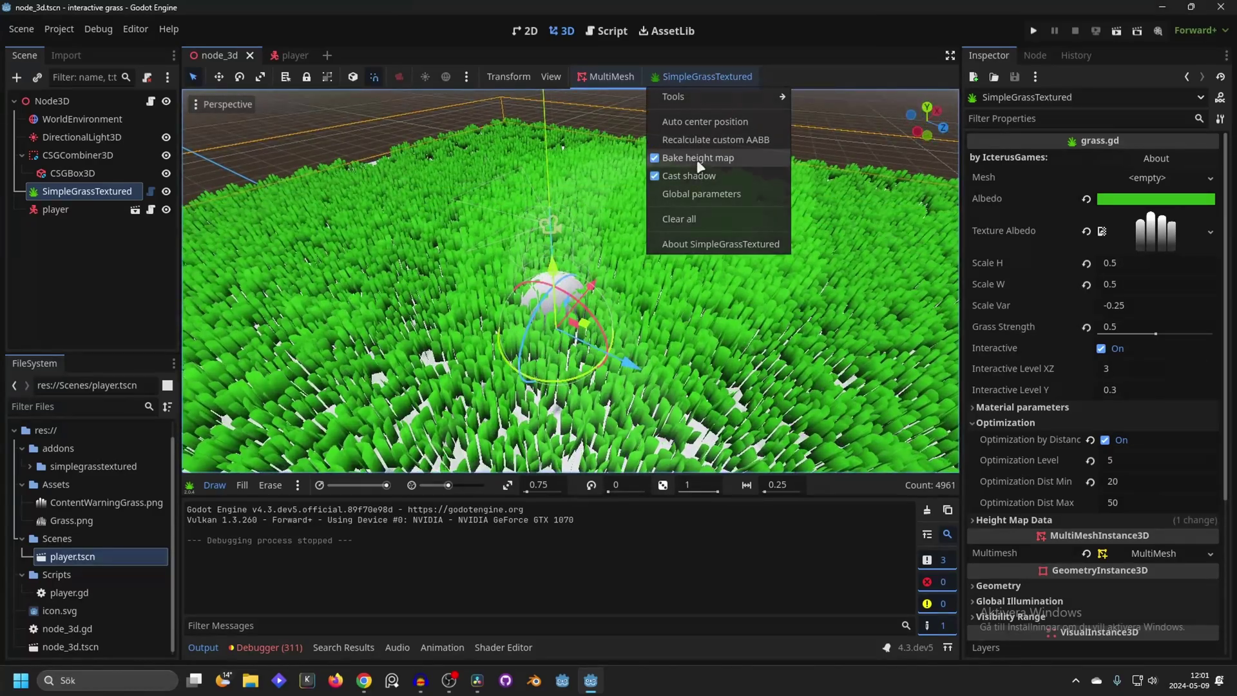
pyautogui.click(697, 160)
pyautogui.moveTo(702, 290); pyautogui.dragTo(830, 284, button='middle')
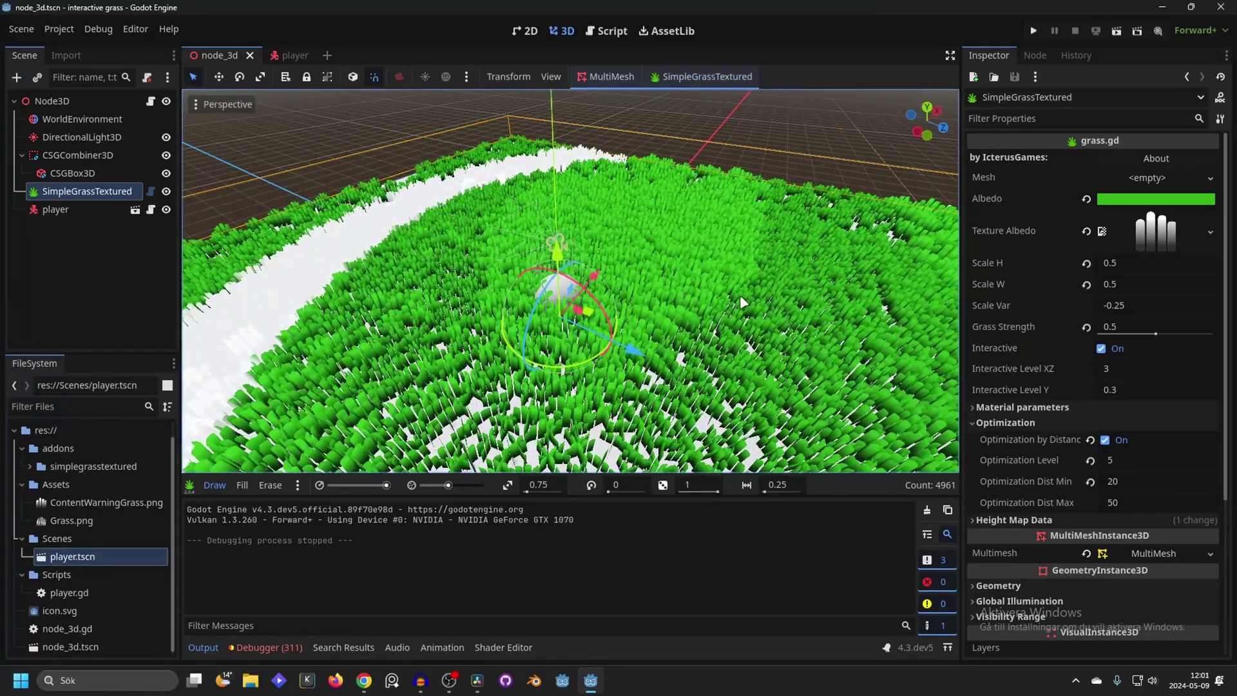